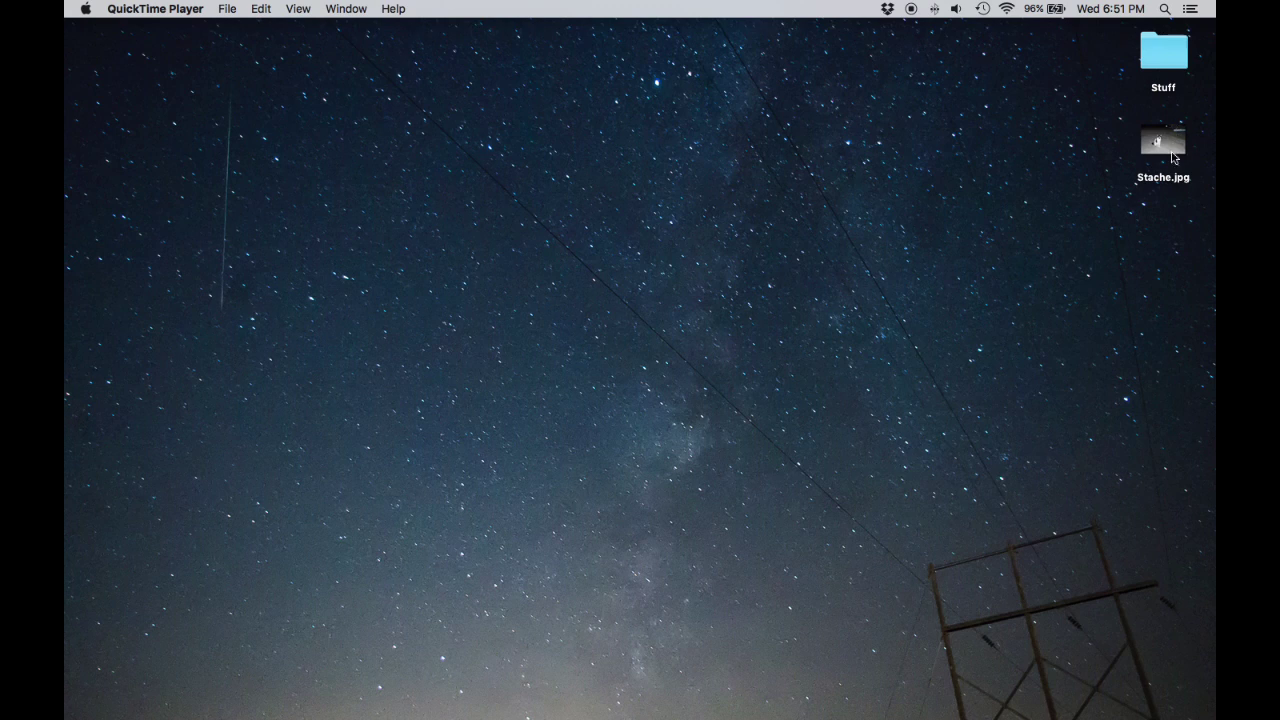
# Open the desktop image Stache.jpg in GIMP and set its zoom to 45%.
pyautogui.rightClick(1170, 149)
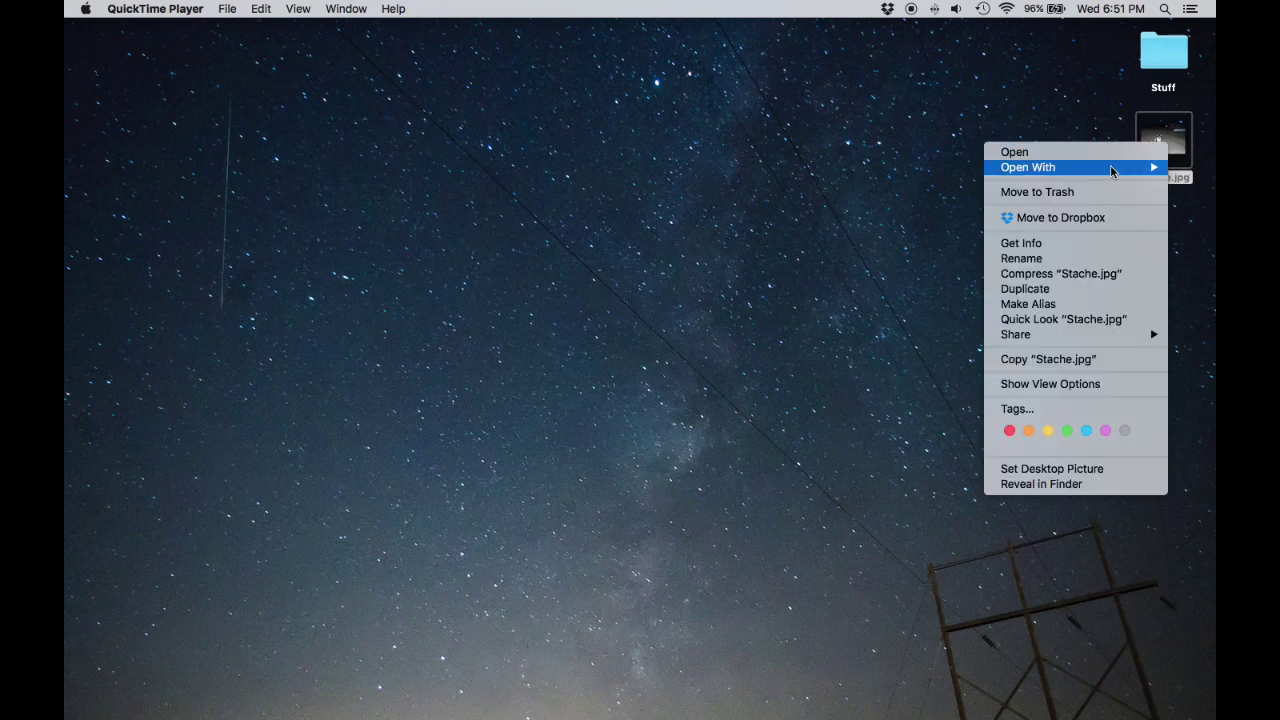
pyautogui.moveTo(1110, 172)
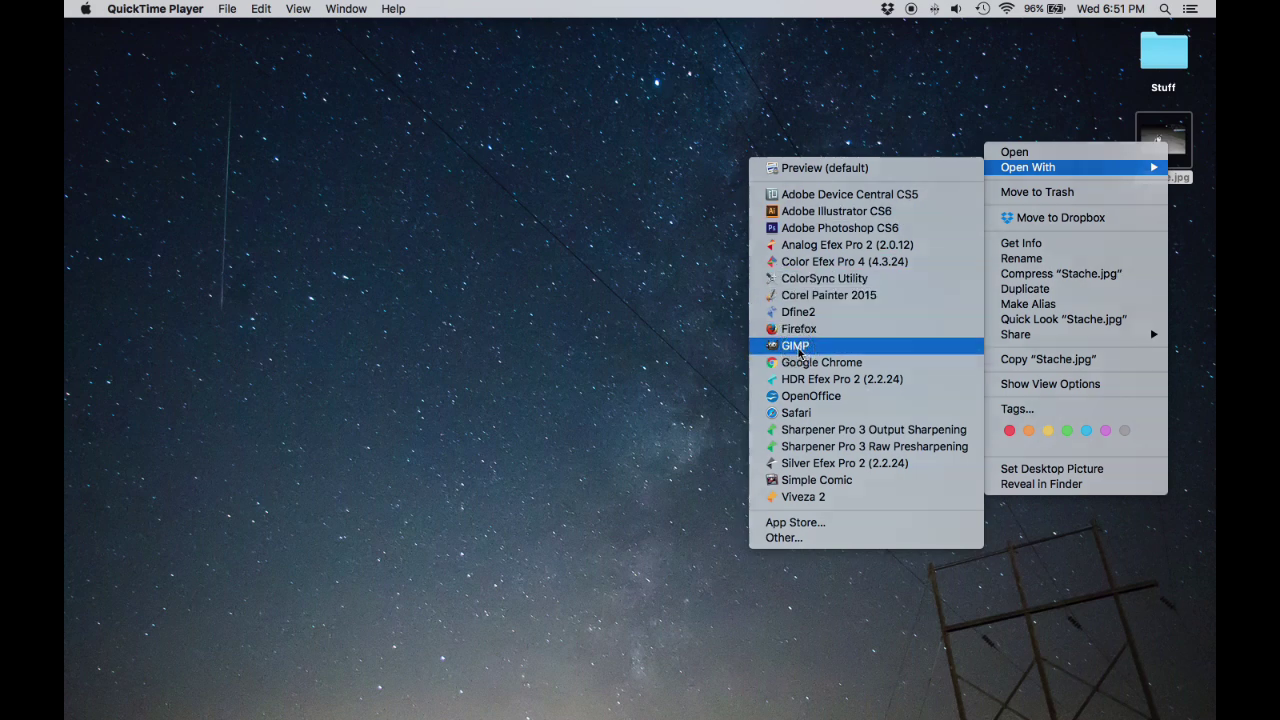
pyautogui.click(798, 349)
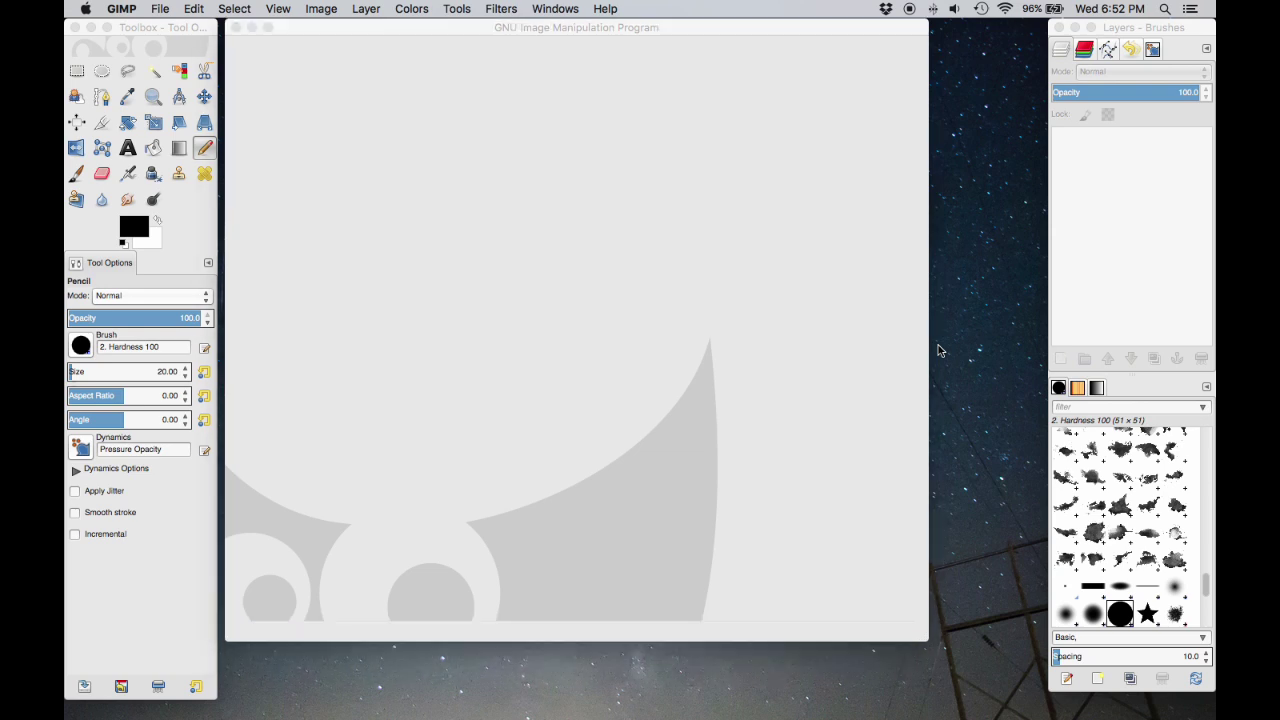
pyautogui.click(754, 404)
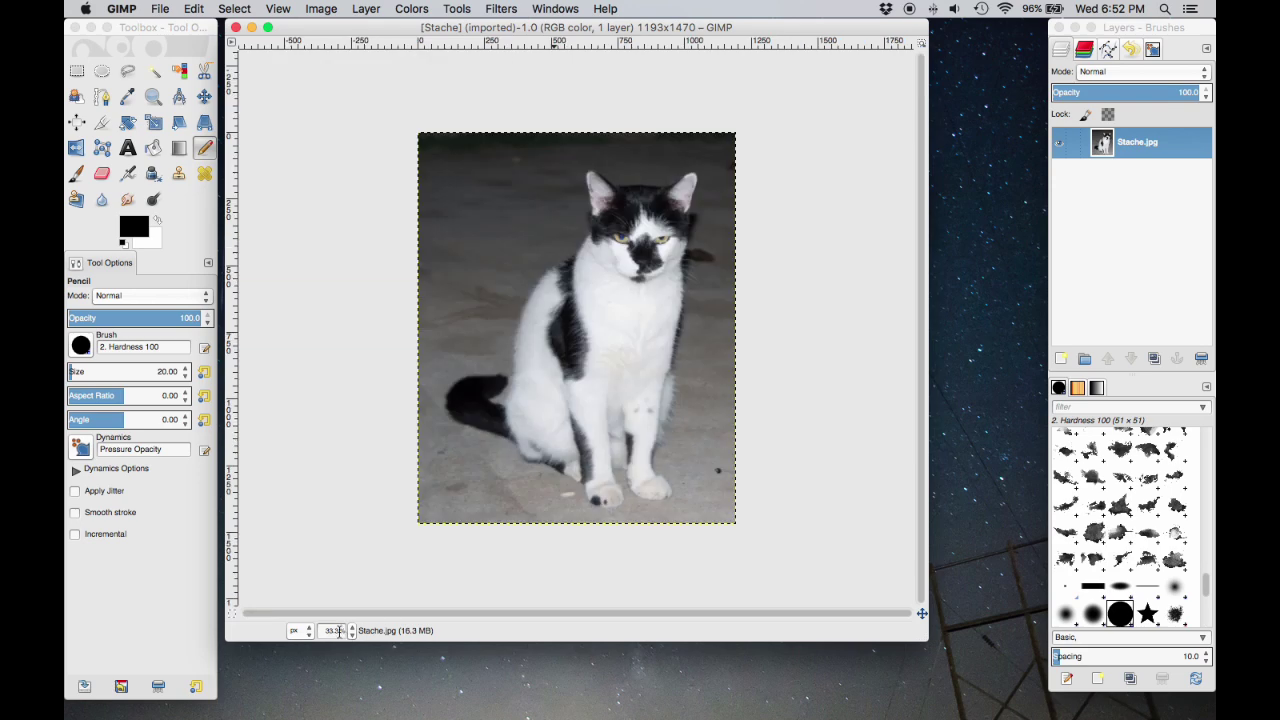
pyautogui.moveTo(323, 630); pyautogui.dragTo(348, 642)
pyautogui.write('45')
pyautogui.press('Return')
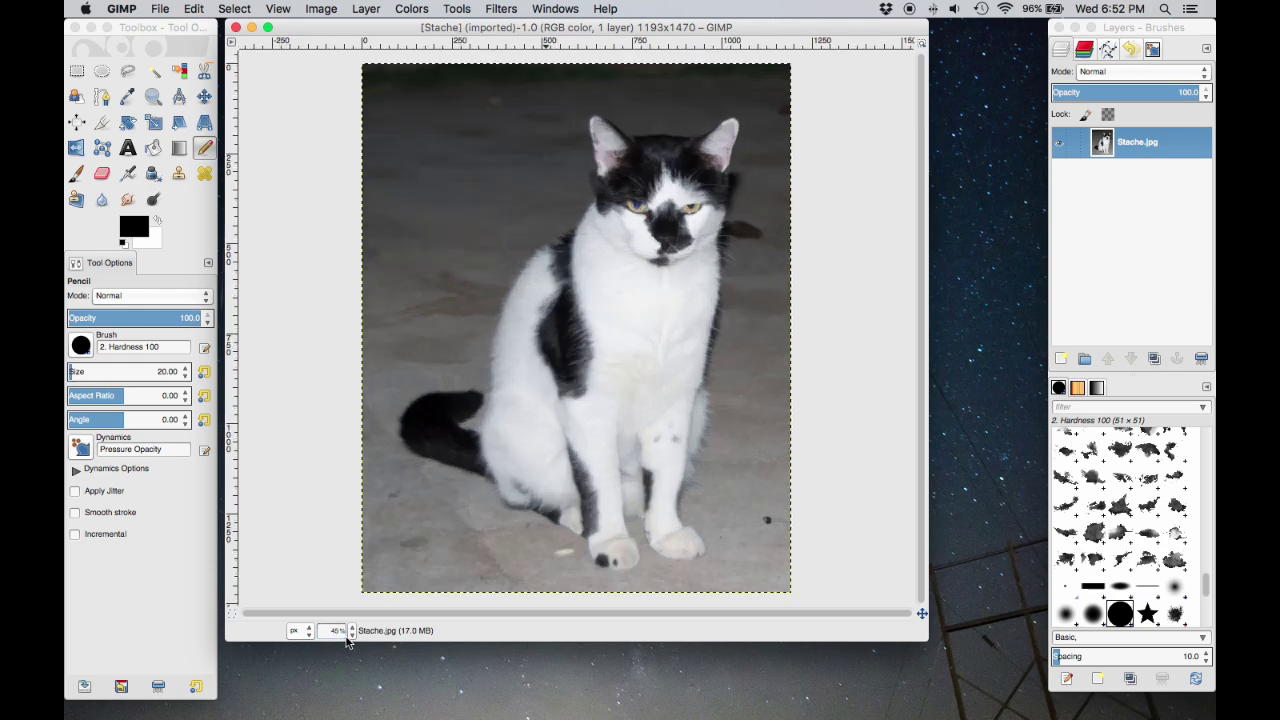
pyautogui.click(1123, 208)
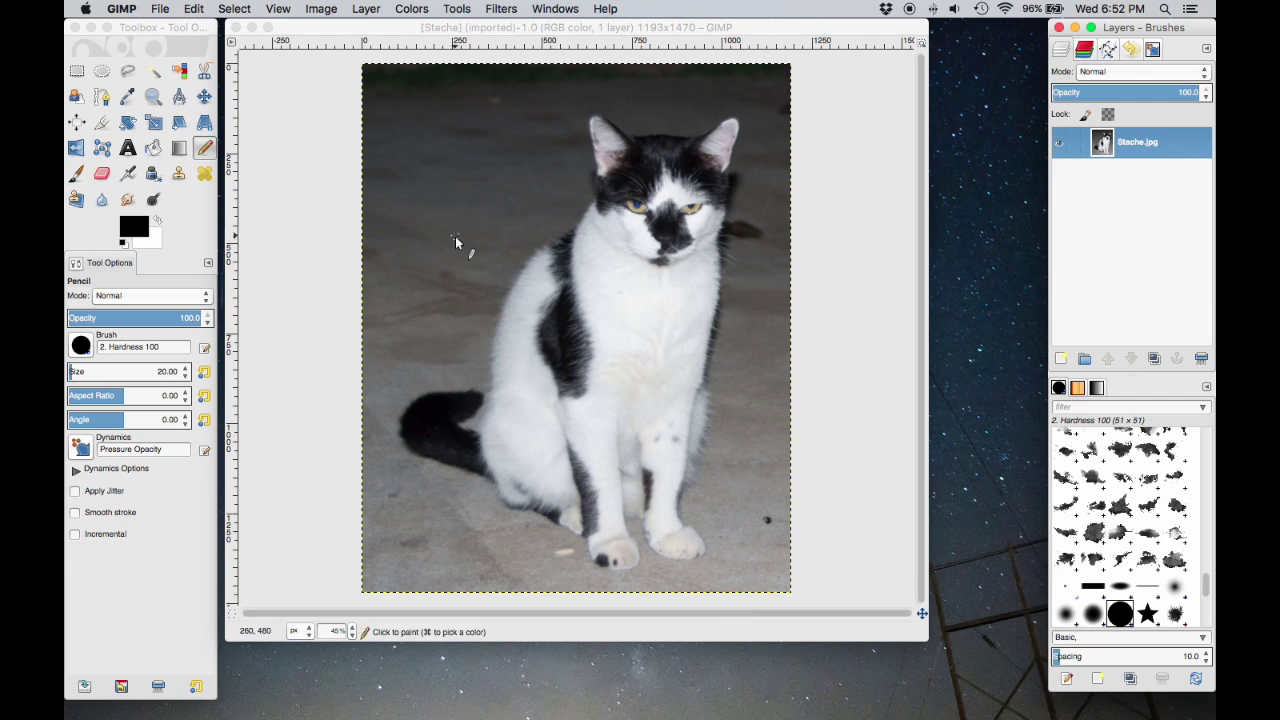
# Start a Free Select outline at the base of the cat's tail and trace around the tail's outer edge.
pyautogui.click(126, 72)
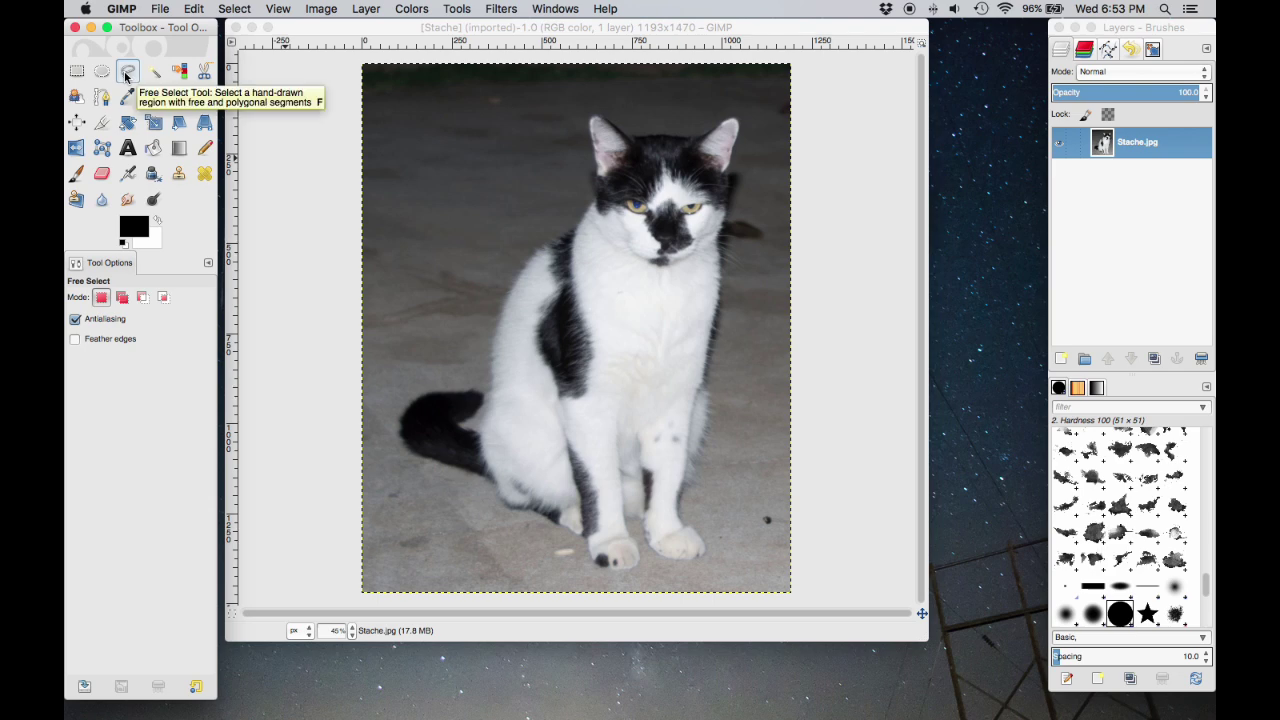
pyautogui.click(477, 386)
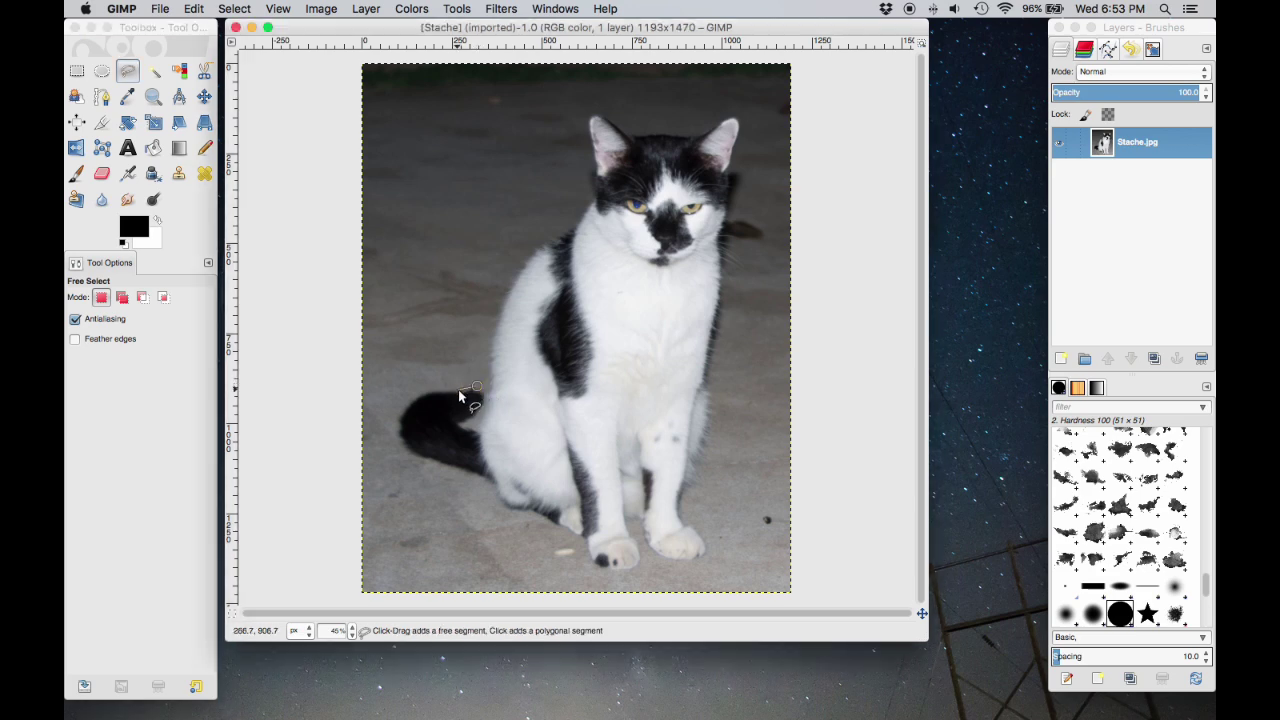
pyautogui.click(458, 389)
pyautogui.click(420, 392)
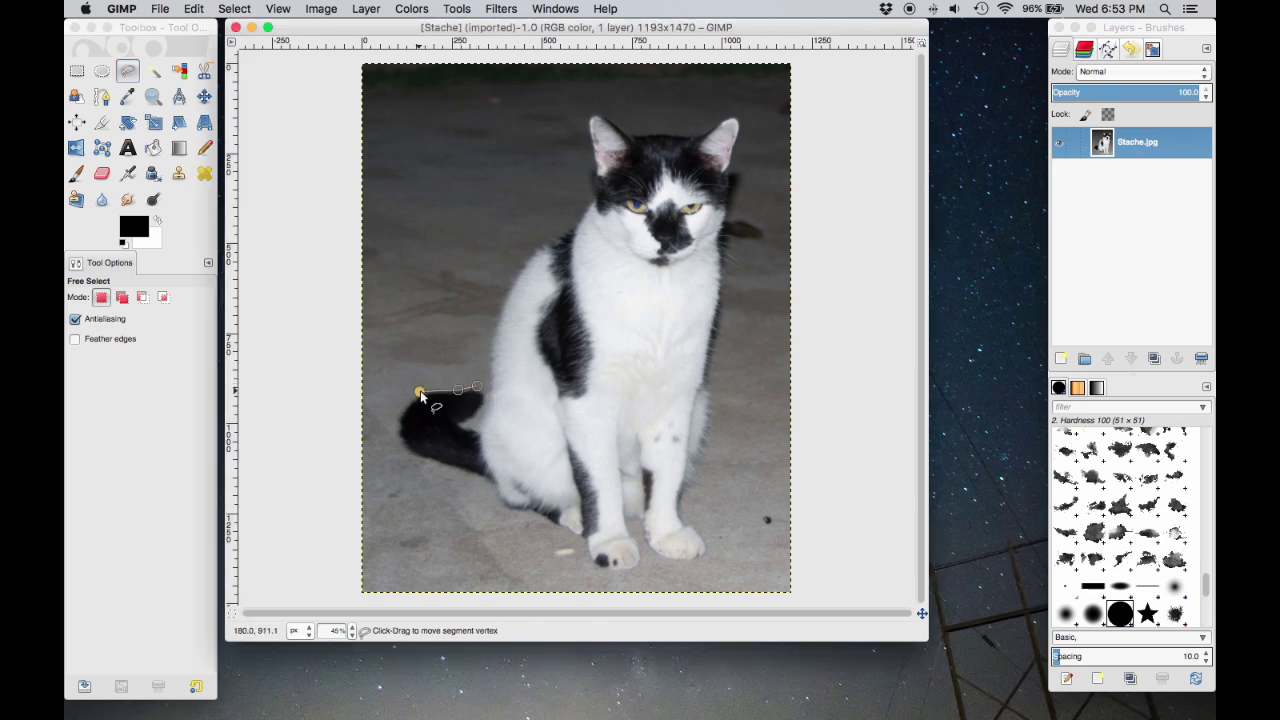
pyautogui.click(414, 436)
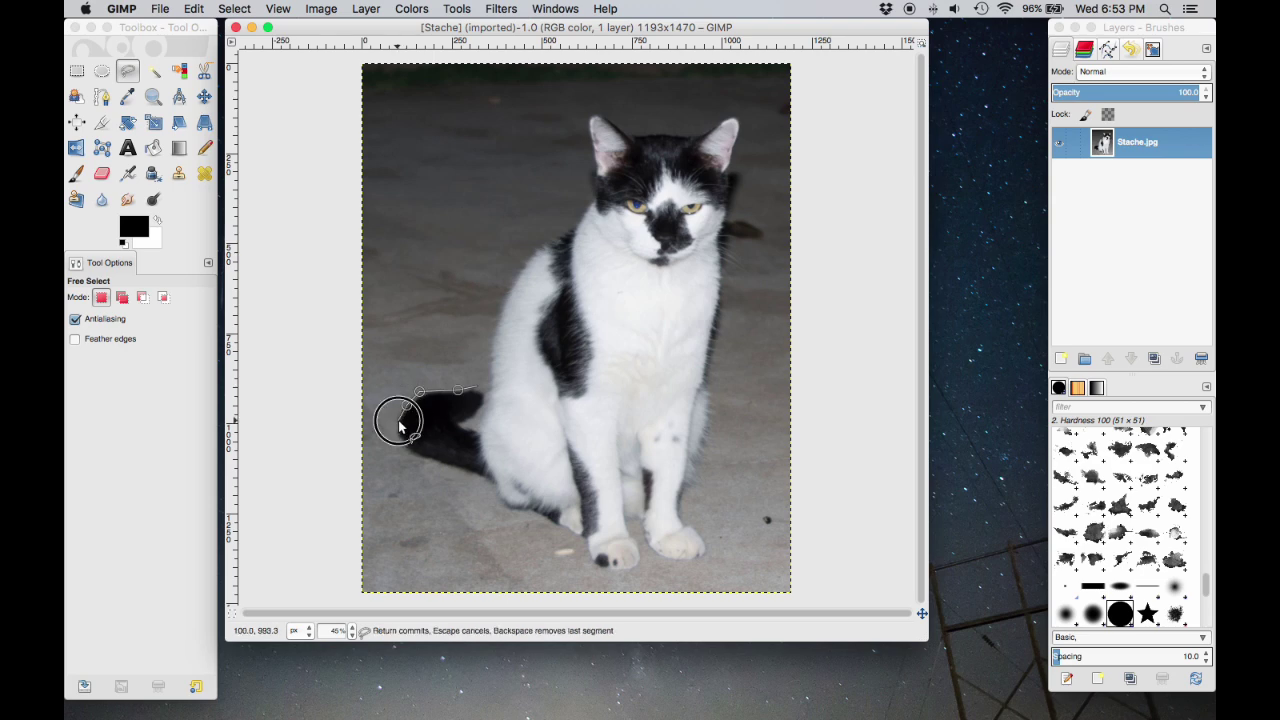
pyautogui.click(400, 436)
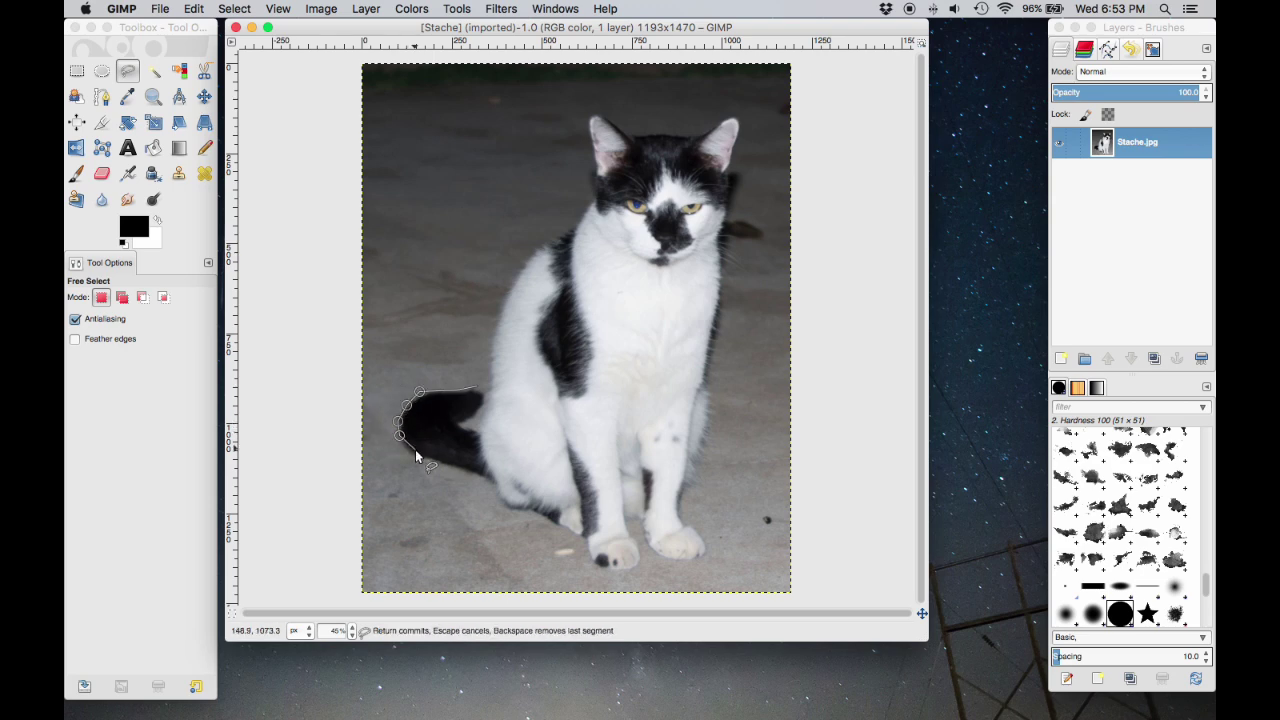
pyautogui.click(411, 450)
pyautogui.click(434, 459)
pyautogui.click(464, 469)
# Continue the outline along the cat's hind leg and underneath the front paw nearer the tail.
pyautogui.click(495, 482)
pyautogui.click(503, 497)
pyautogui.click(505, 505)
pyautogui.click(519, 508)
pyautogui.click(533, 510)
pyautogui.click(584, 537)
pyautogui.click(606, 565)
pyautogui.click(622, 569)
pyautogui.click(635, 565)
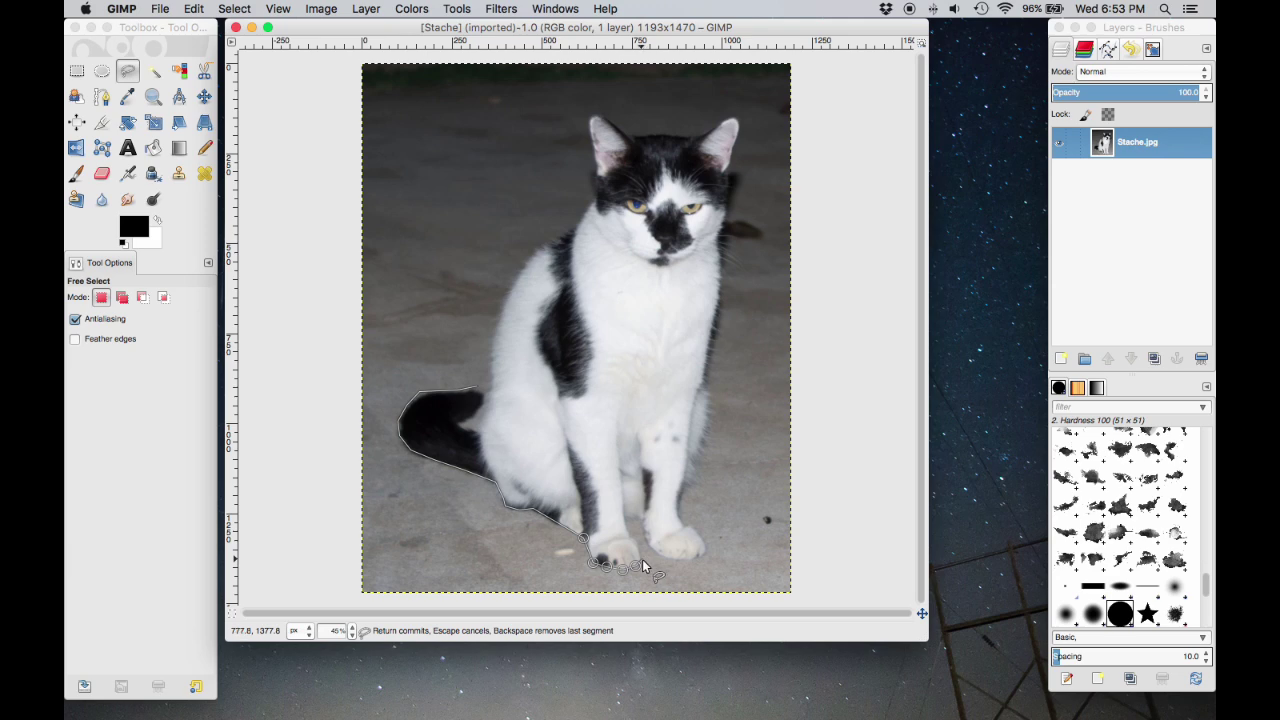
# Trace the outline up into the gap between the front paws and around the underside of the second paw.
pyautogui.click(642, 560)
pyautogui.click(637, 545)
pyautogui.click(630, 533)
pyautogui.click(624, 517)
pyautogui.click(641, 545)
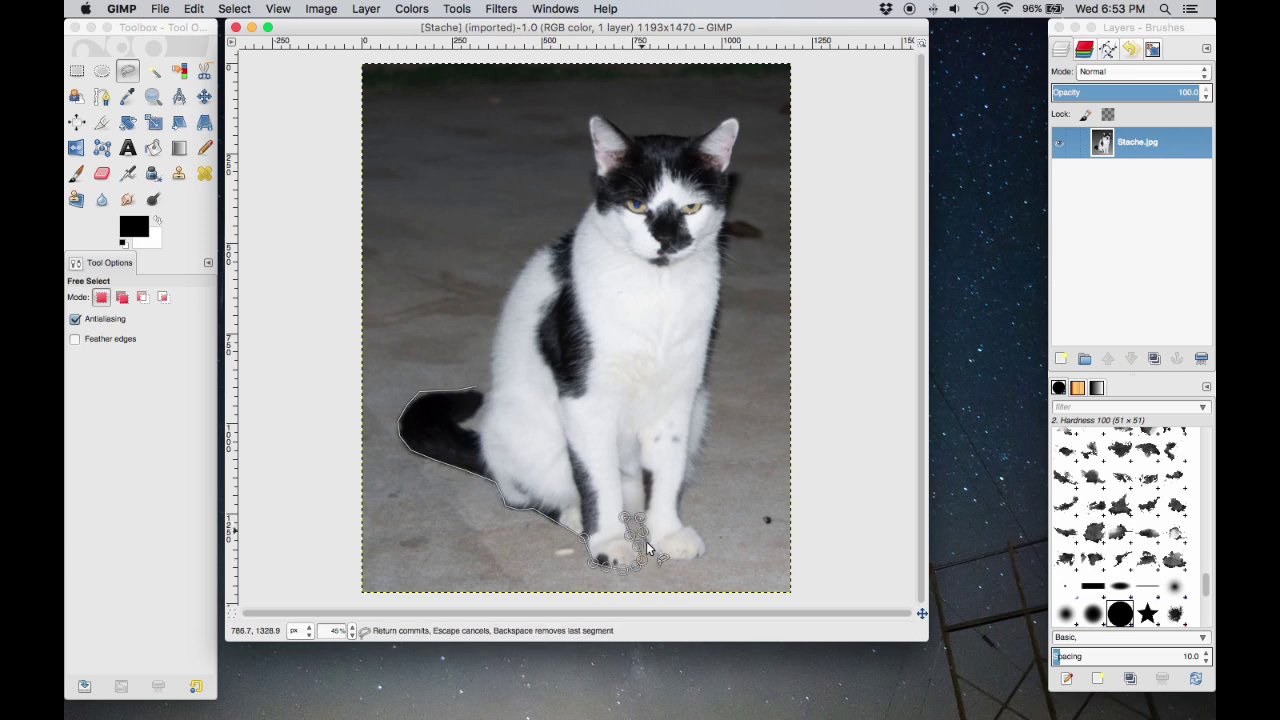
pyautogui.click(661, 553)
pyautogui.click(682, 560)
pyautogui.click(699, 555)
pyautogui.click(708, 547)
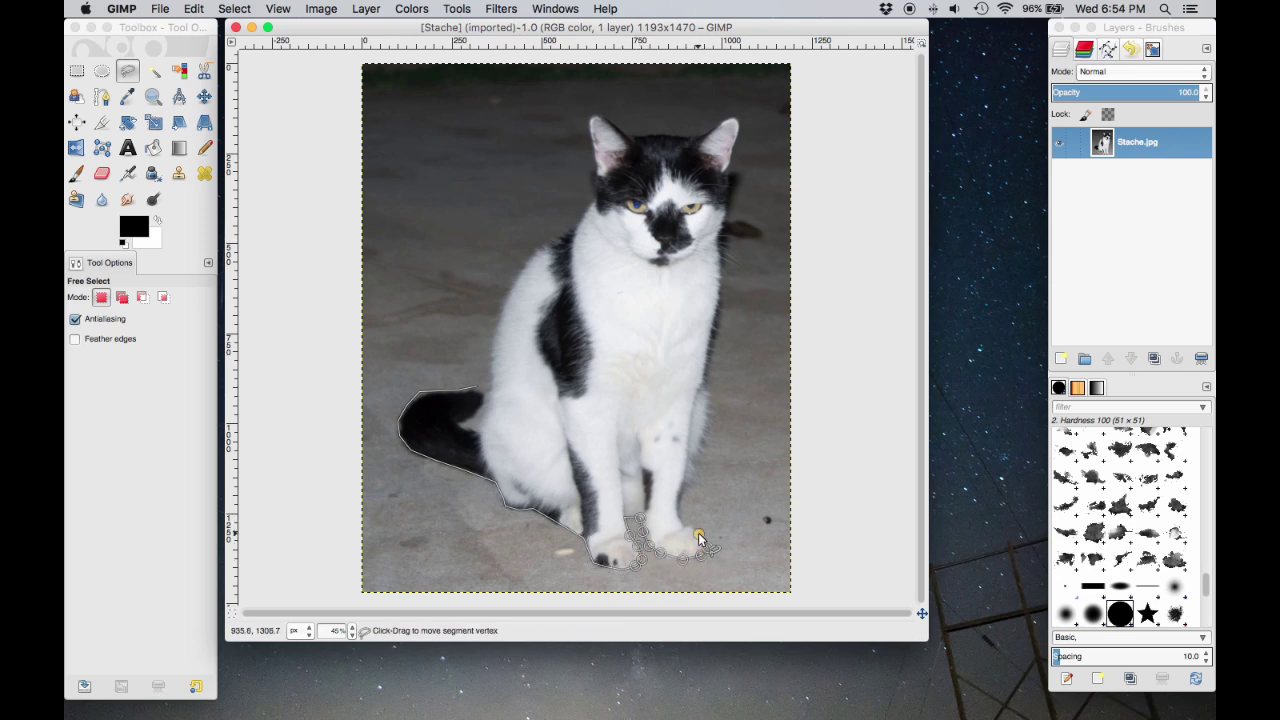
# Extend the outline up the outer front leg, chest and side of the face to the ear farther from the tail.
pyautogui.click(697, 535)
pyautogui.click(688, 527)
pyautogui.click(699, 452)
pyautogui.click(708, 424)
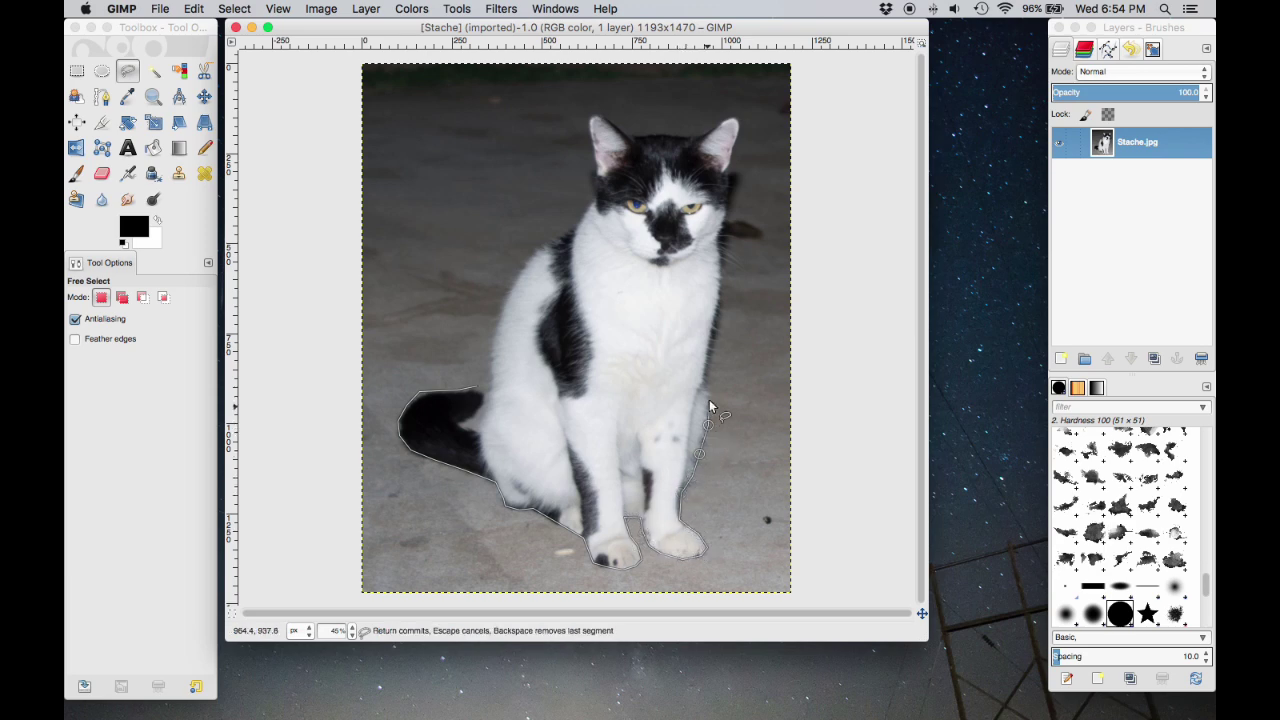
pyautogui.click(716, 320)
pyautogui.click(726, 258)
pyautogui.click(716, 236)
pyautogui.click(726, 212)
pyautogui.click(727, 188)
pyautogui.click(731, 160)
pyautogui.click(734, 140)
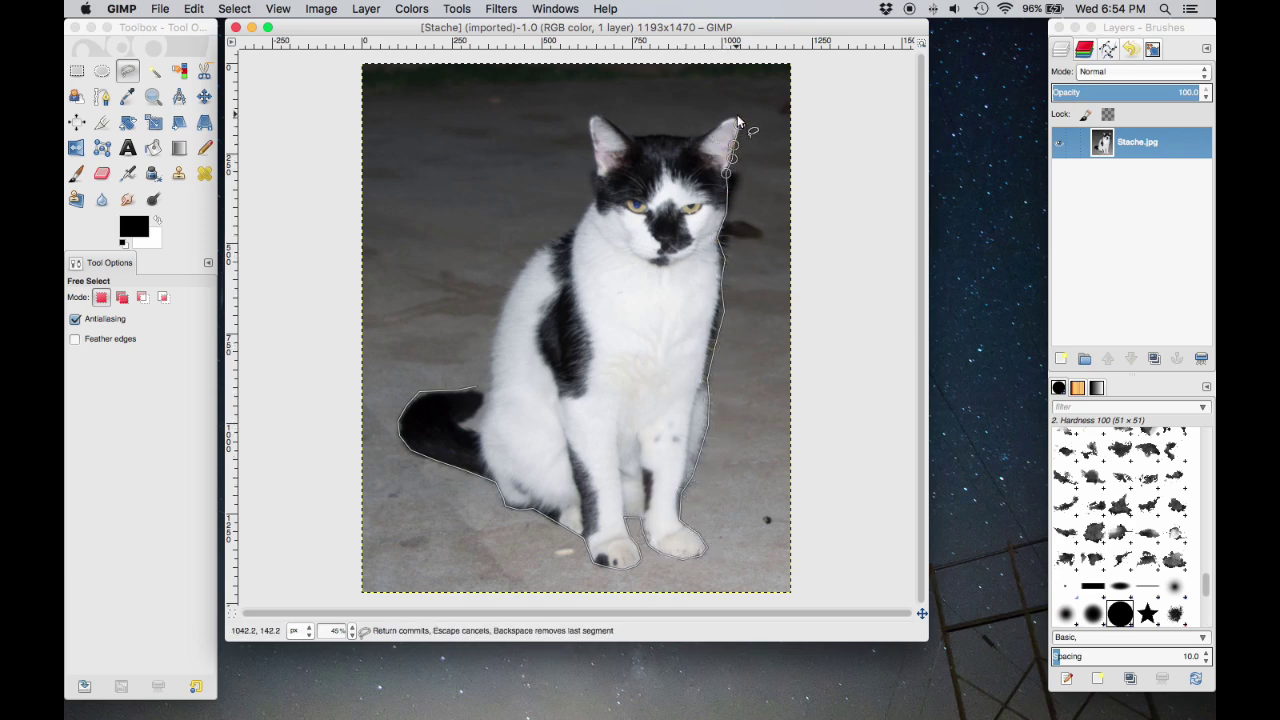
# Trace around both ears and the top of the head, down to the cheek on the tail side.
pyautogui.click(736, 117)
pyautogui.click(717, 123)
pyautogui.click(665, 131)
pyautogui.click(630, 135)
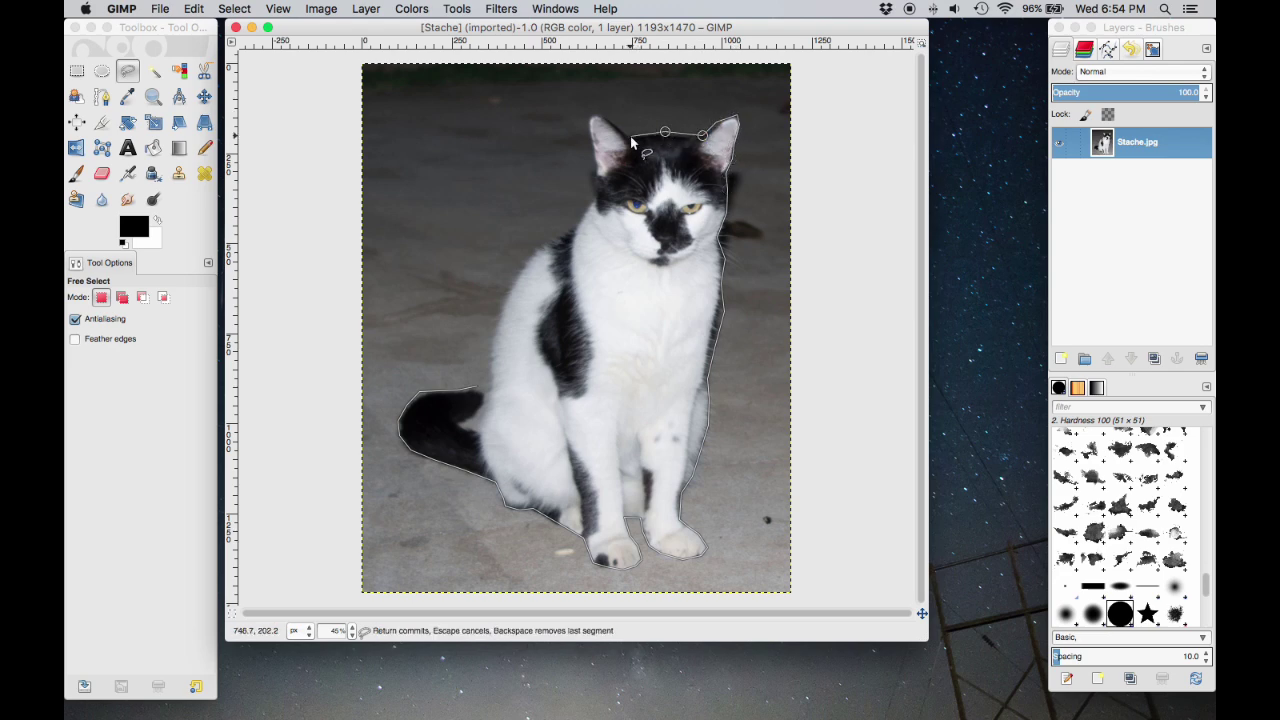
pyautogui.click(612, 121)
pyautogui.click(590, 116)
pyautogui.click(596, 165)
pyautogui.click(588, 181)
pyautogui.click(594, 197)
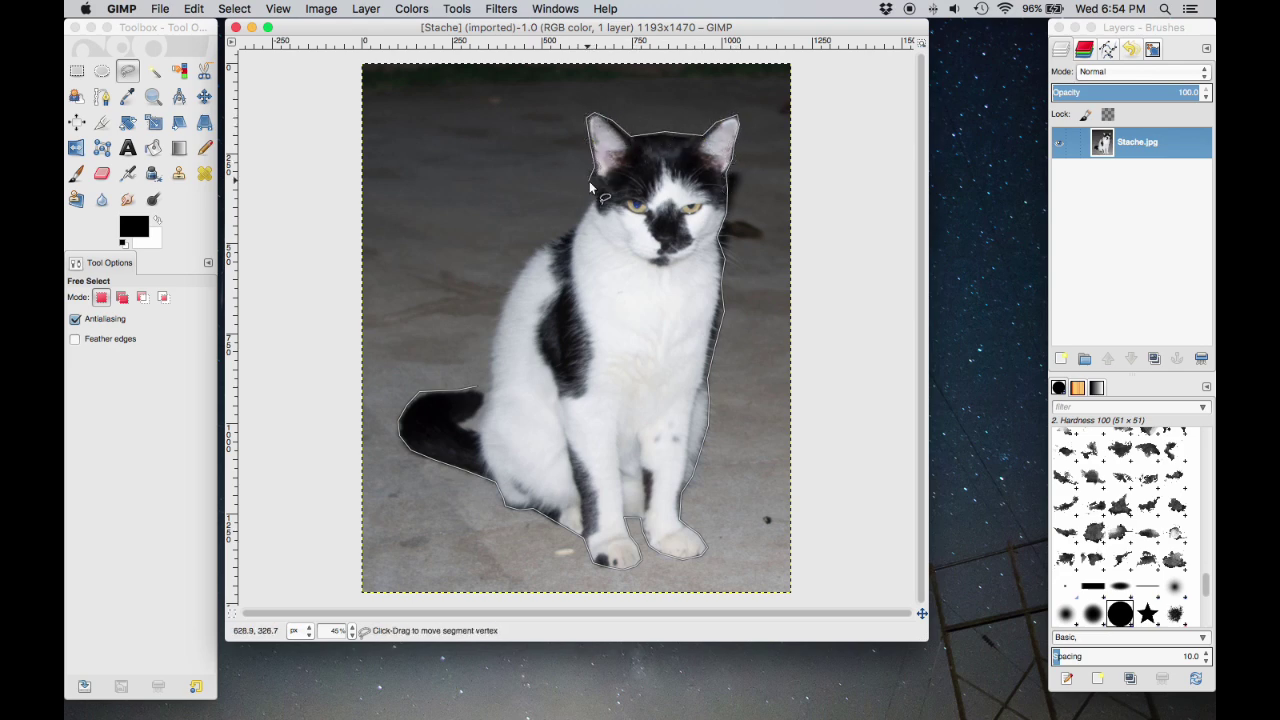
# Trace down the cat's back and around the notch inside the tail, closing the selection at its starting point.
pyautogui.click(575, 222)
pyautogui.click(564, 232)
pyautogui.click(533, 249)
pyautogui.click(515, 277)
pyautogui.click(499, 305)
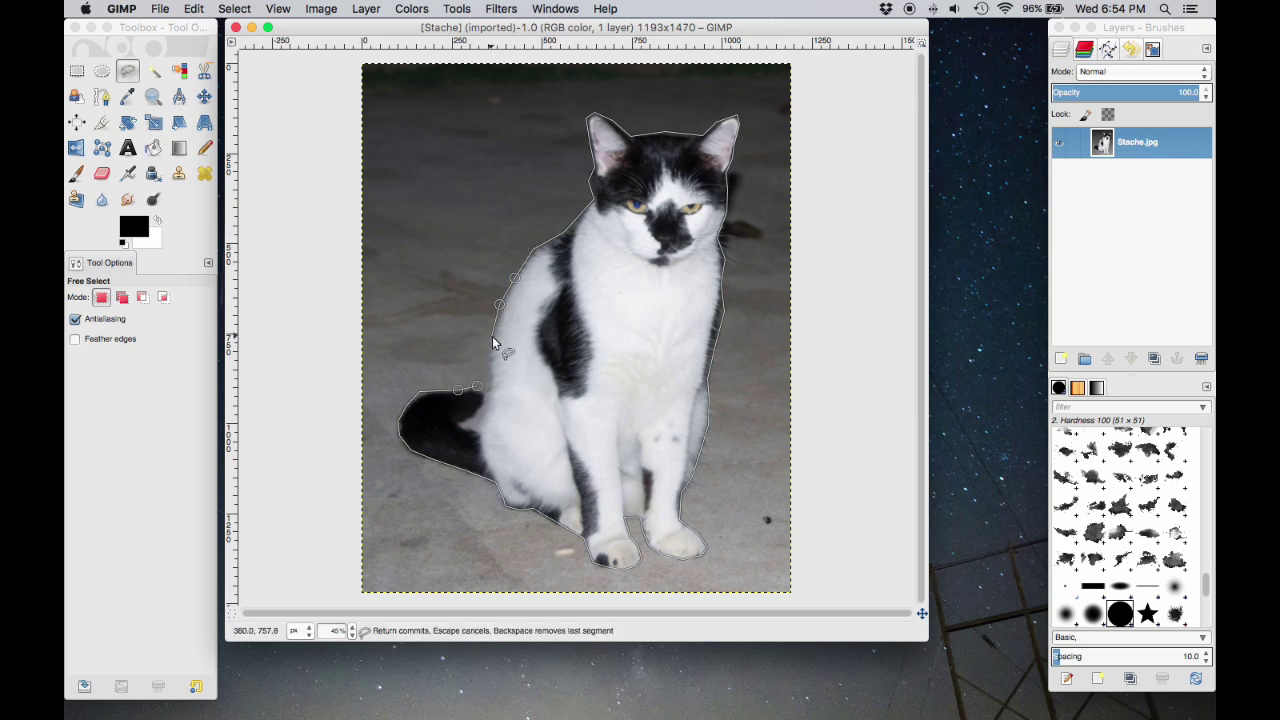
pyautogui.click(491, 336)
pyautogui.click(489, 368)
pyautogui.click(491, 383)
pyautogui.click(484, 413)
pyautogui.click(475, 424)
pyautogui.click(457, 424)
pyautogui.click(474, 414)
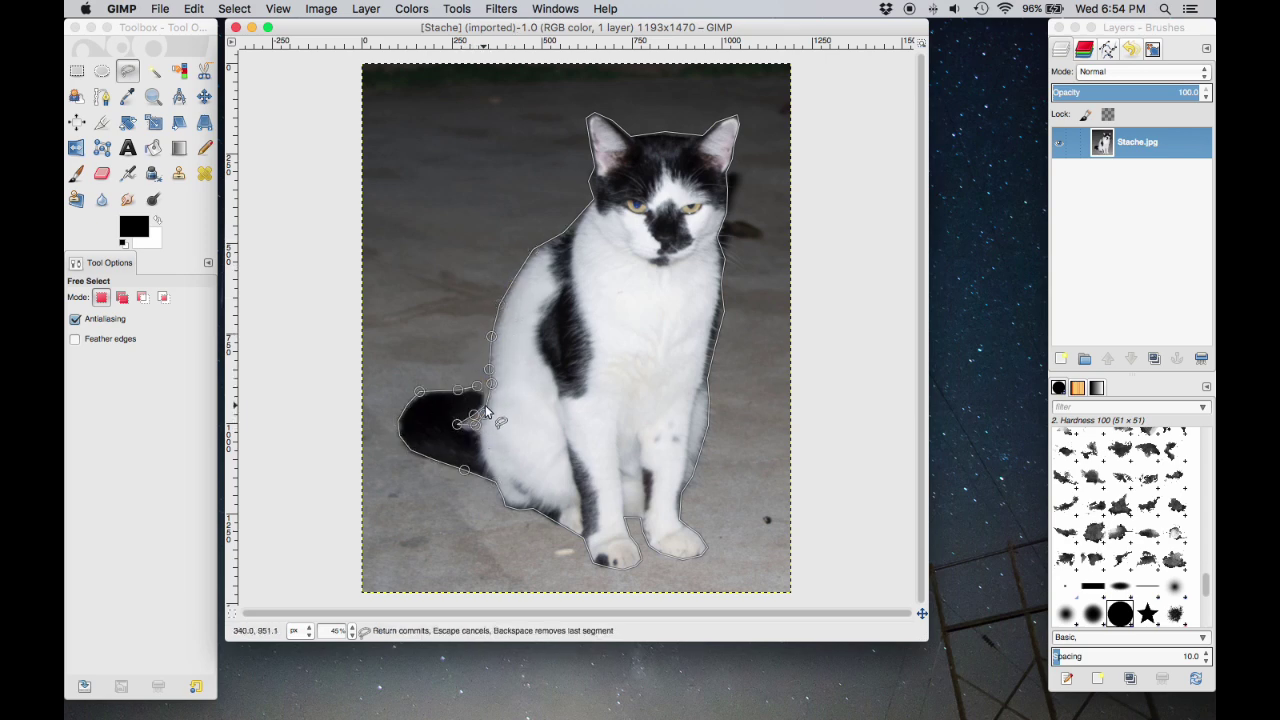
pyautogui.click(484, 402)
pyautogui.click(484, 400)
pyautogui.click(478, 392)
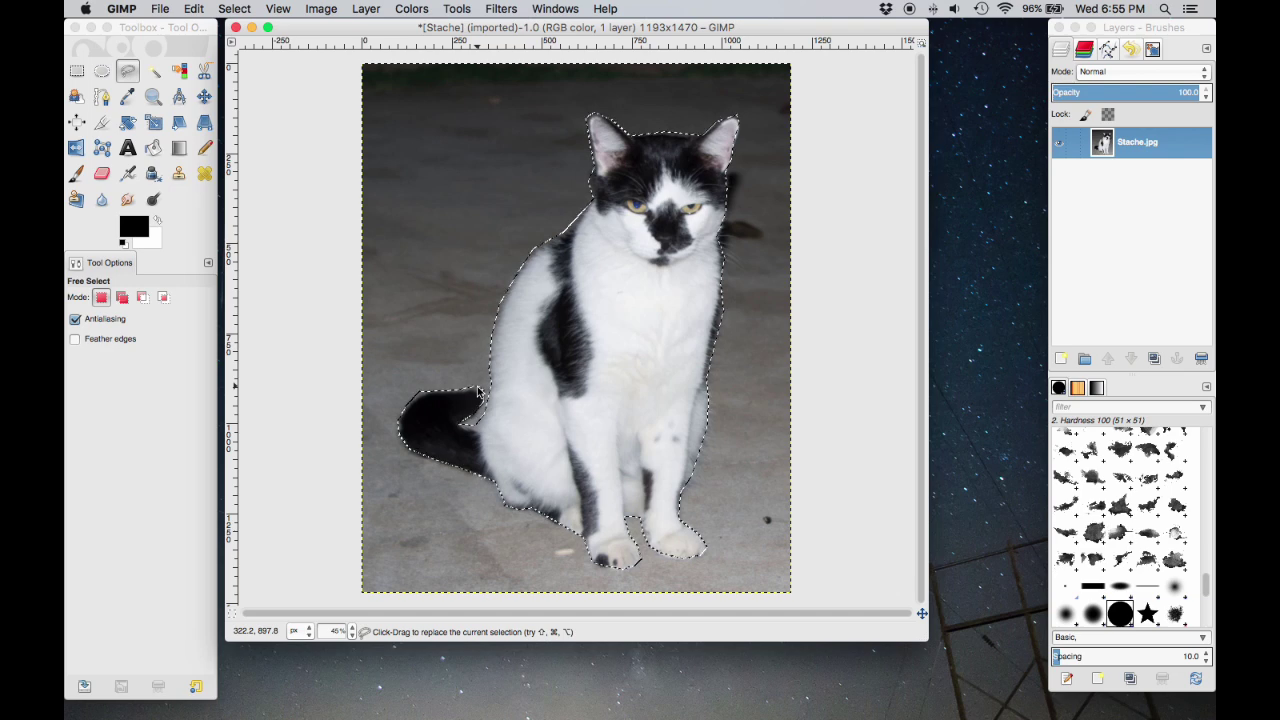
# Invert the selection to cover the background and add an alpha channel to the Stache.jpg layer.
pyautogui.click(234, 10)
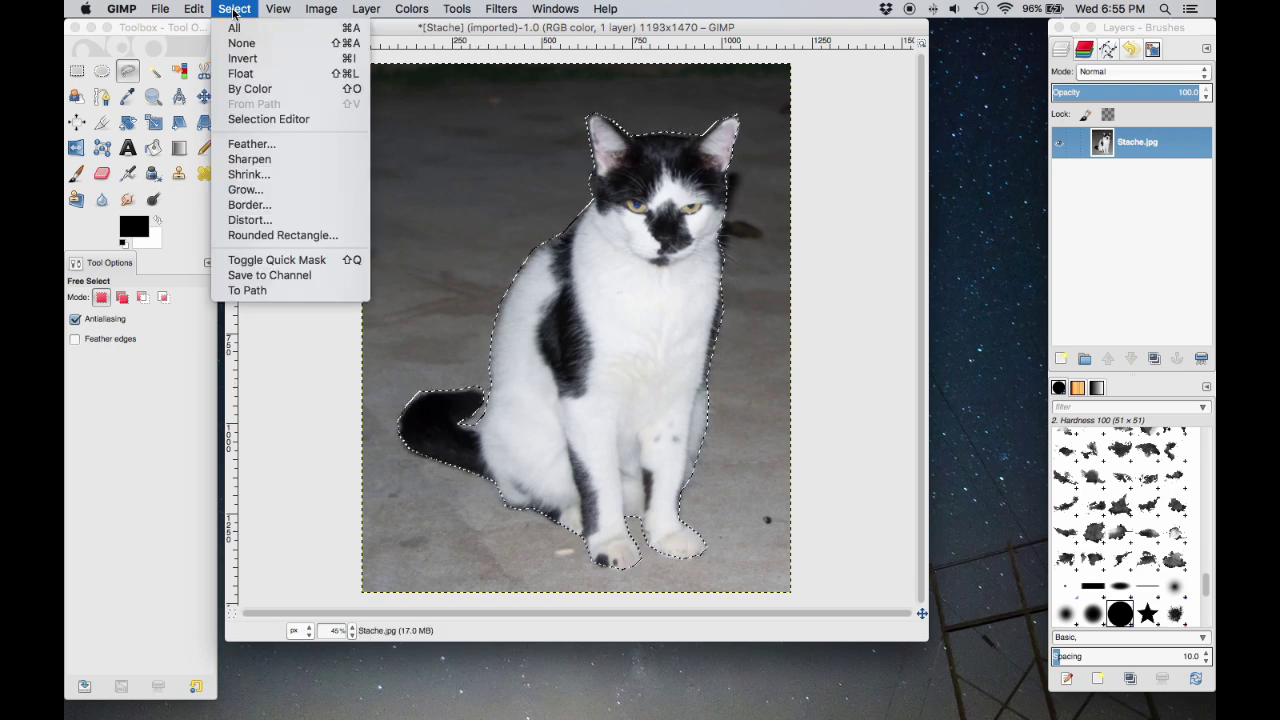
pyautogui.click(250, 59)
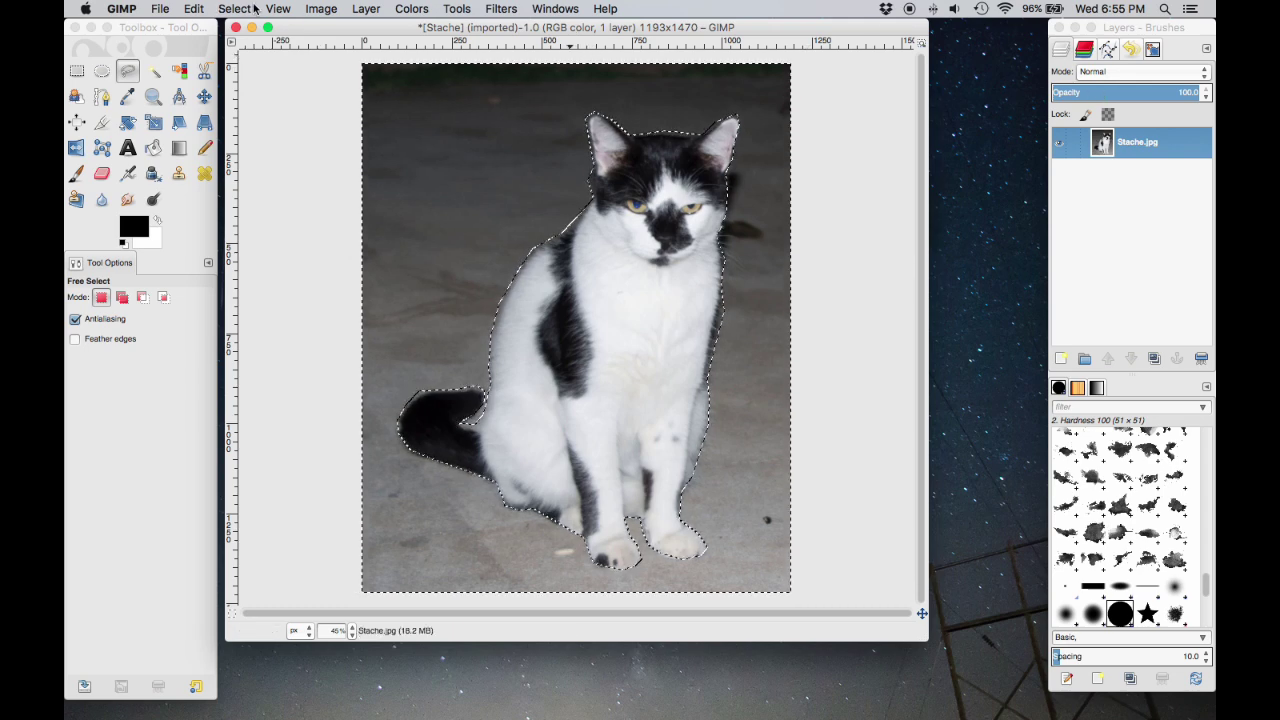
pyautogui.click(1151, 145)
pyautogui.rightClick(1151, 145)
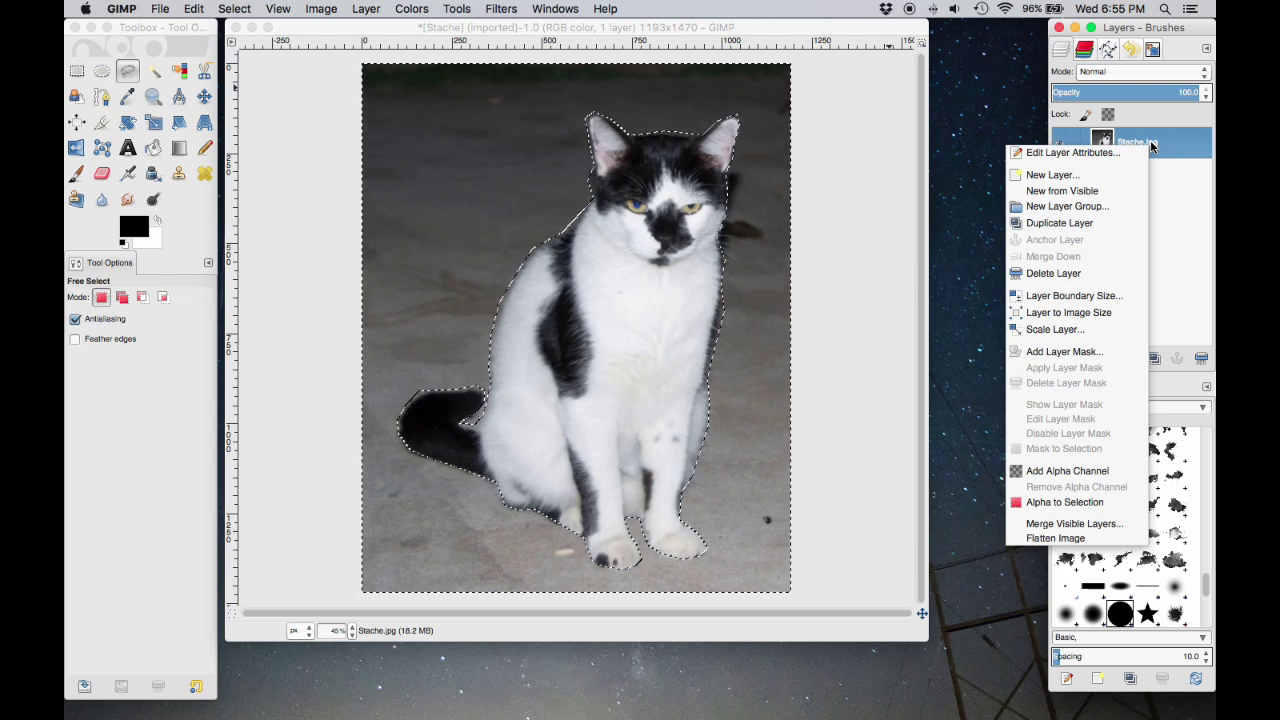
pyautogui.click(1056, 471)
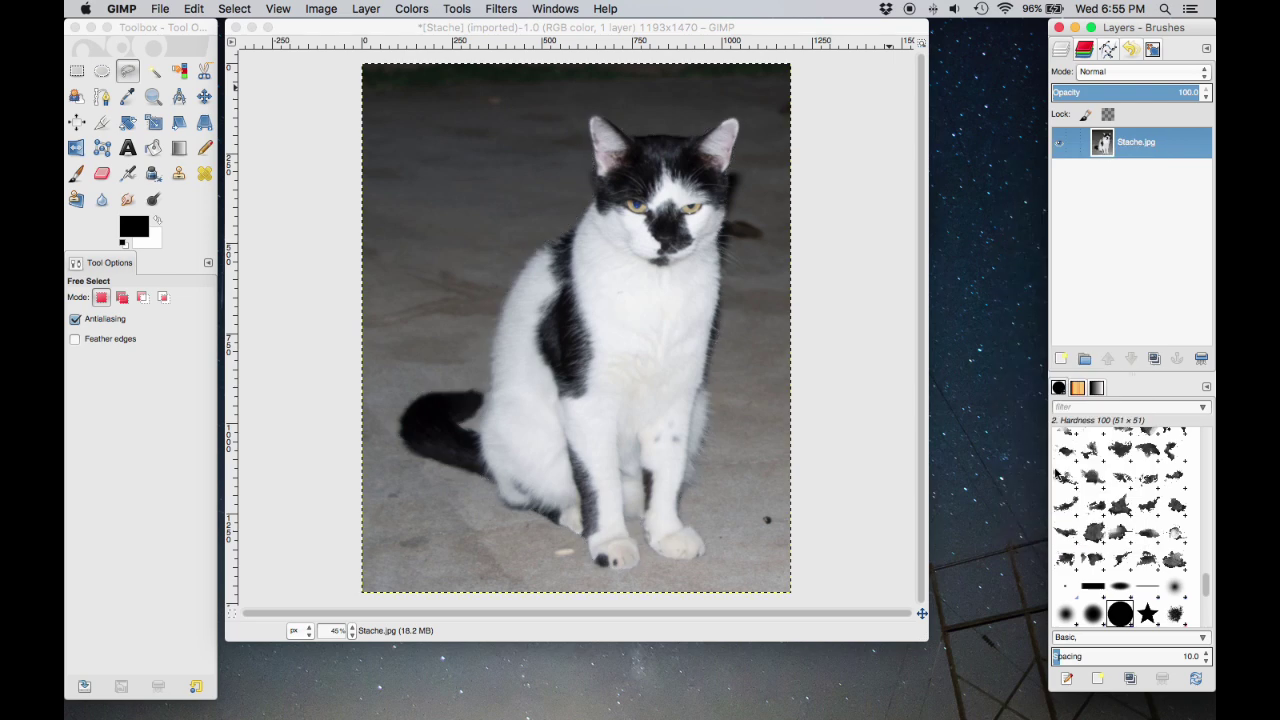
pyautogui.press('super+z')
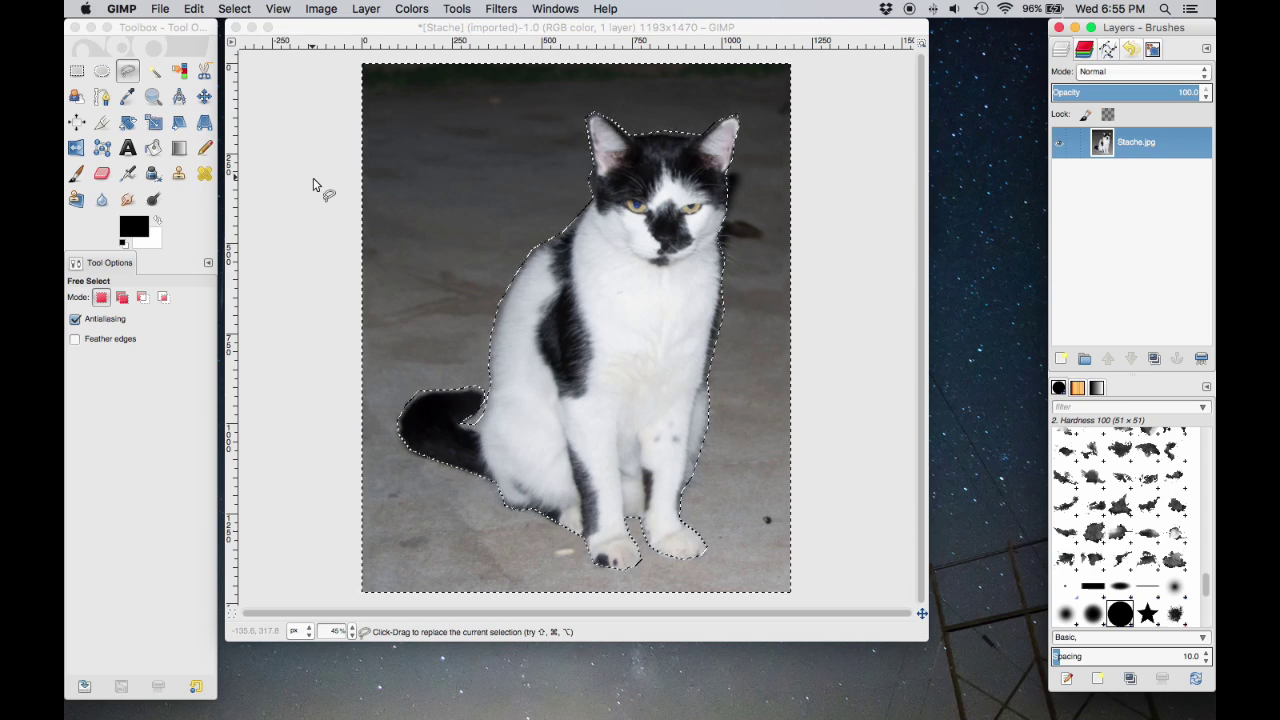
# Cut the selected background out of the image and clear the selection.
pyautogui.click(192, 9)
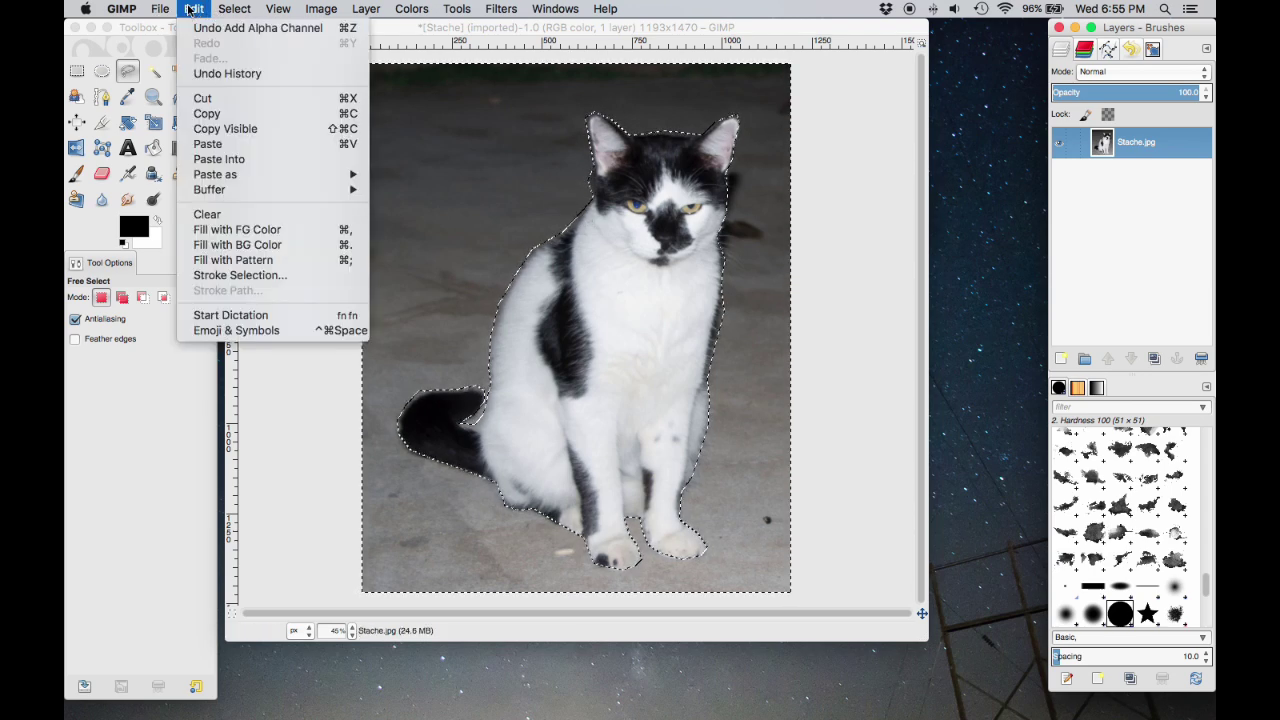
pyautogui.click(202, 98)
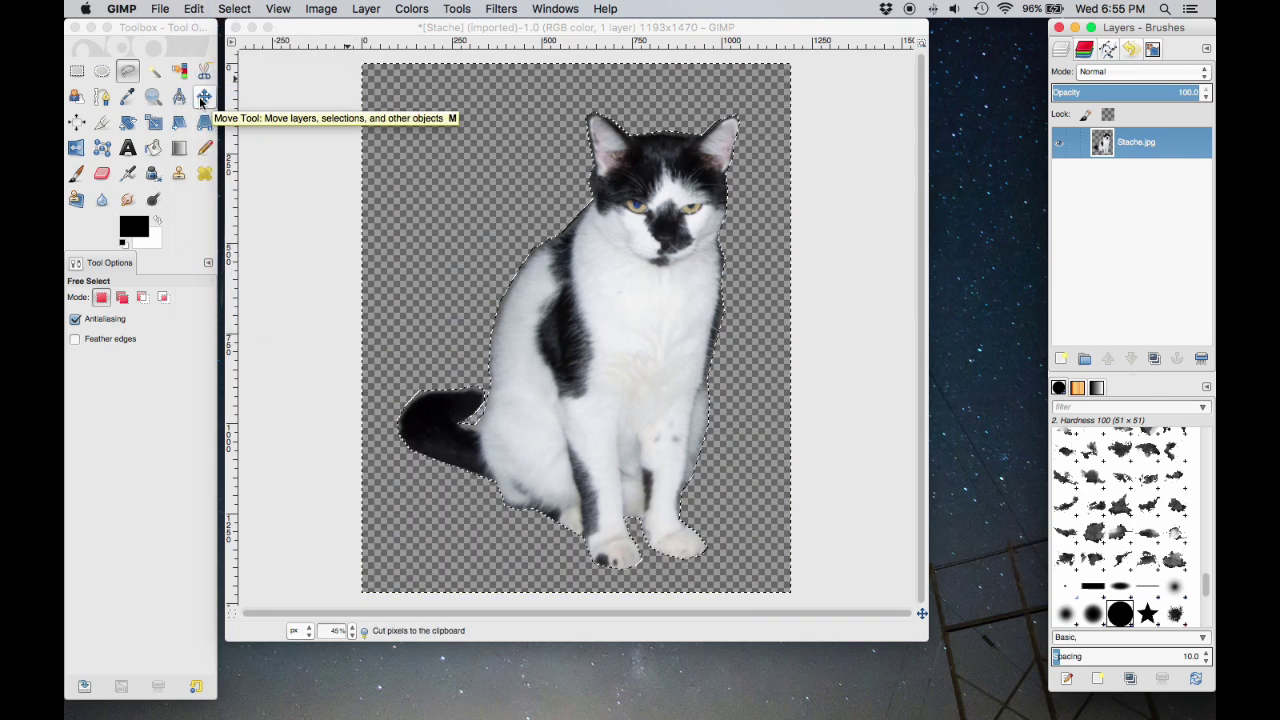
pyautogui.click(227, 9)
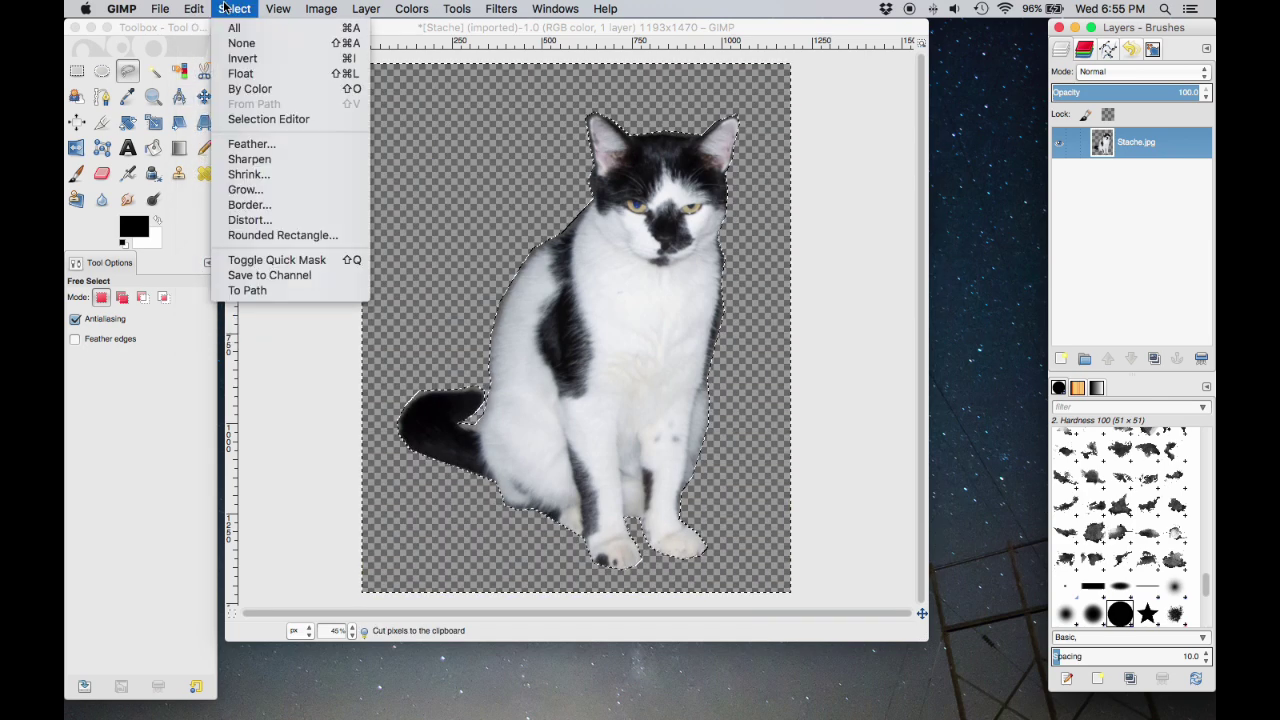
pyautogui.click(241, 43)
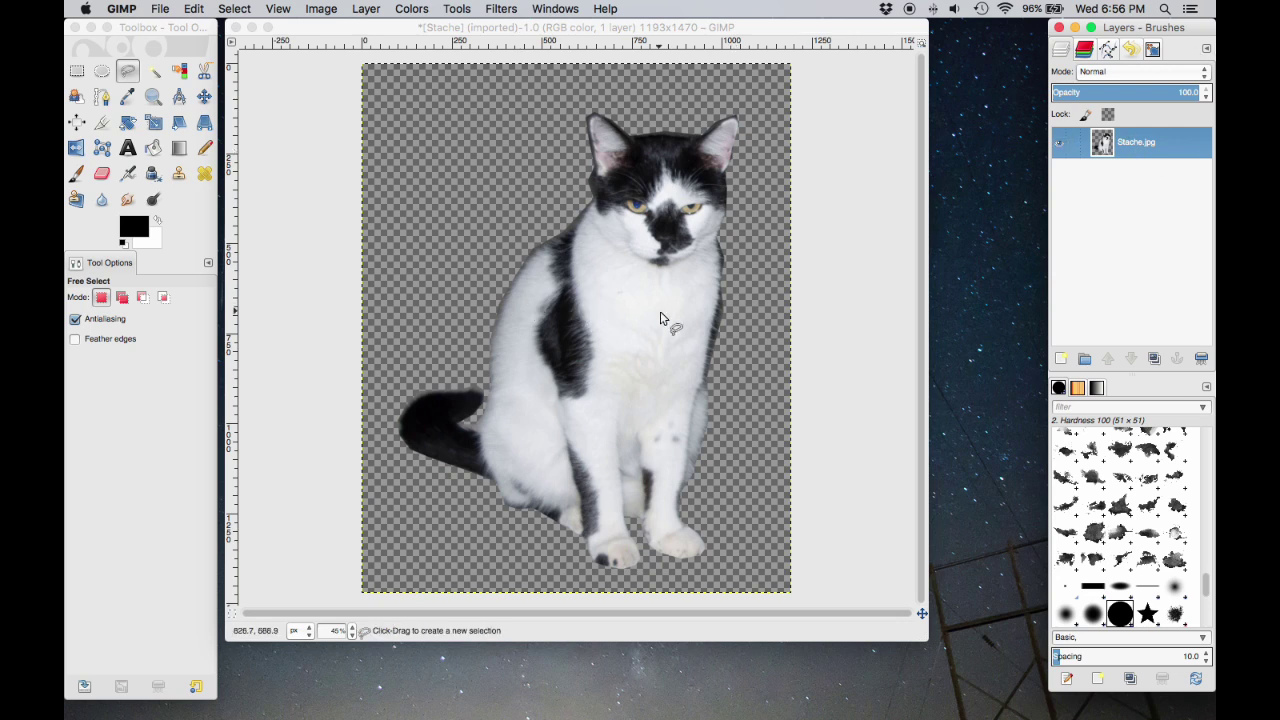
# Create four duplicates of the Stache.jpg cutout layer and hide the original layer.
pyautogui.click(1137, 139)
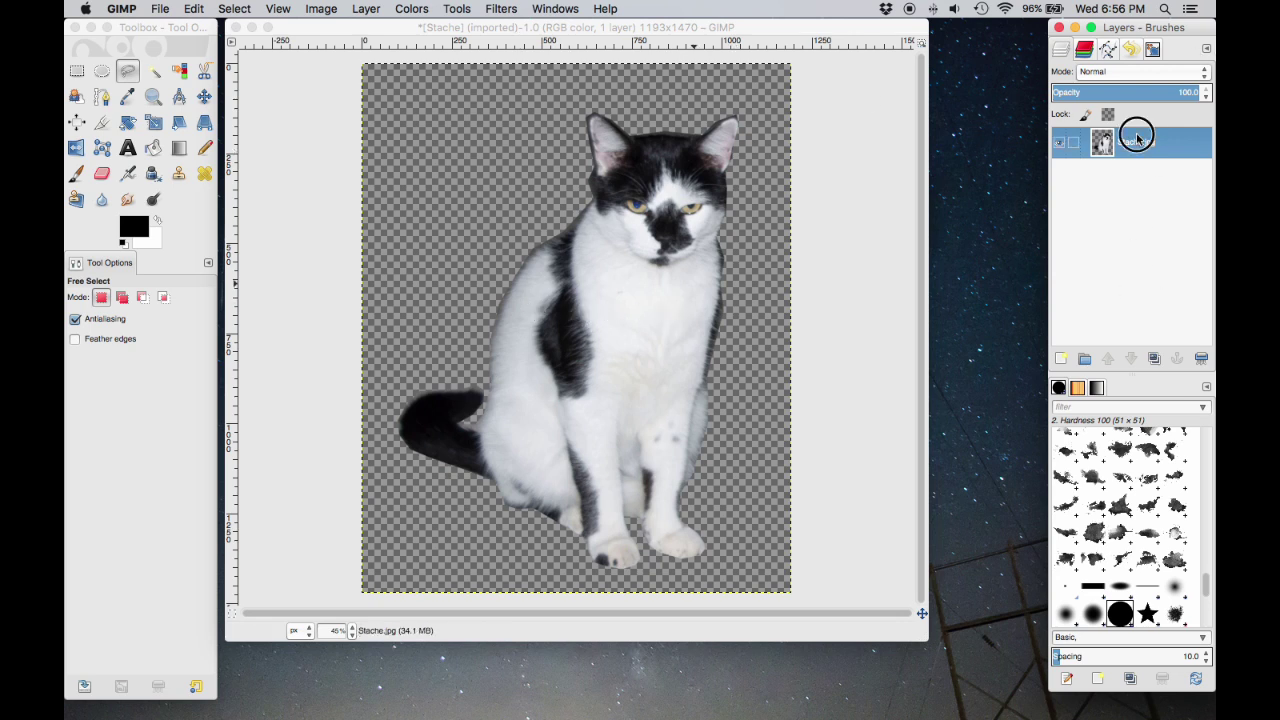
pyautogui.moveTo(1137, 139); pyautogui.dragTo(1154, 360)
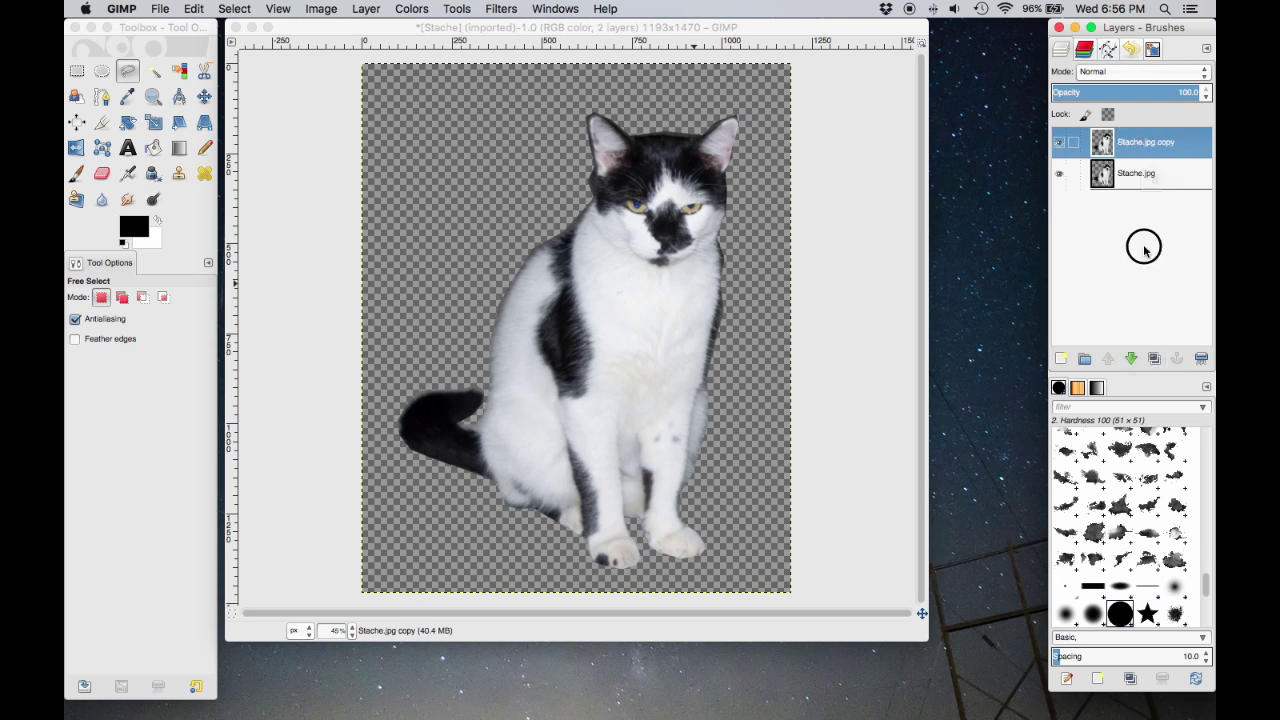
pyautogui.click(1155, 360)
pyautogui.moveTo(1136, 146); pyautogui.dragTo(1154, 362)
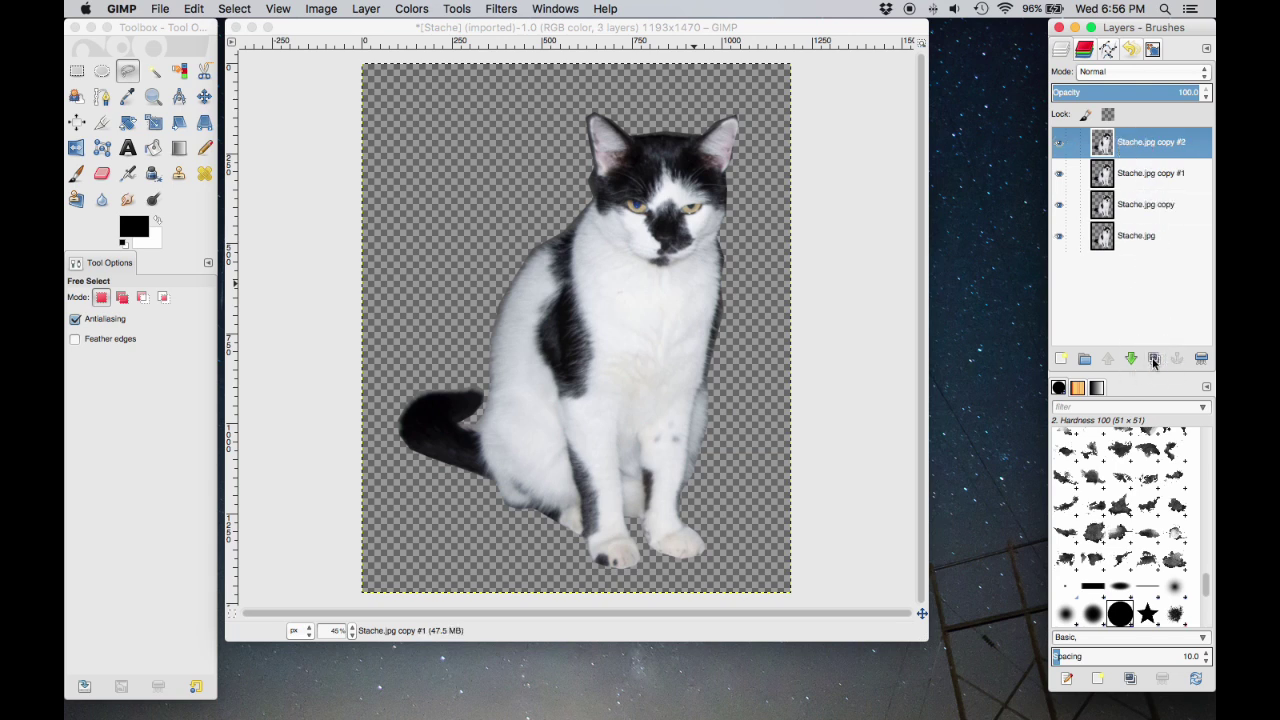
pyautogui.click(1059, 236)
pyautogui.moveTo(1140, 142); pyautogui.dragTo(1154, 357)
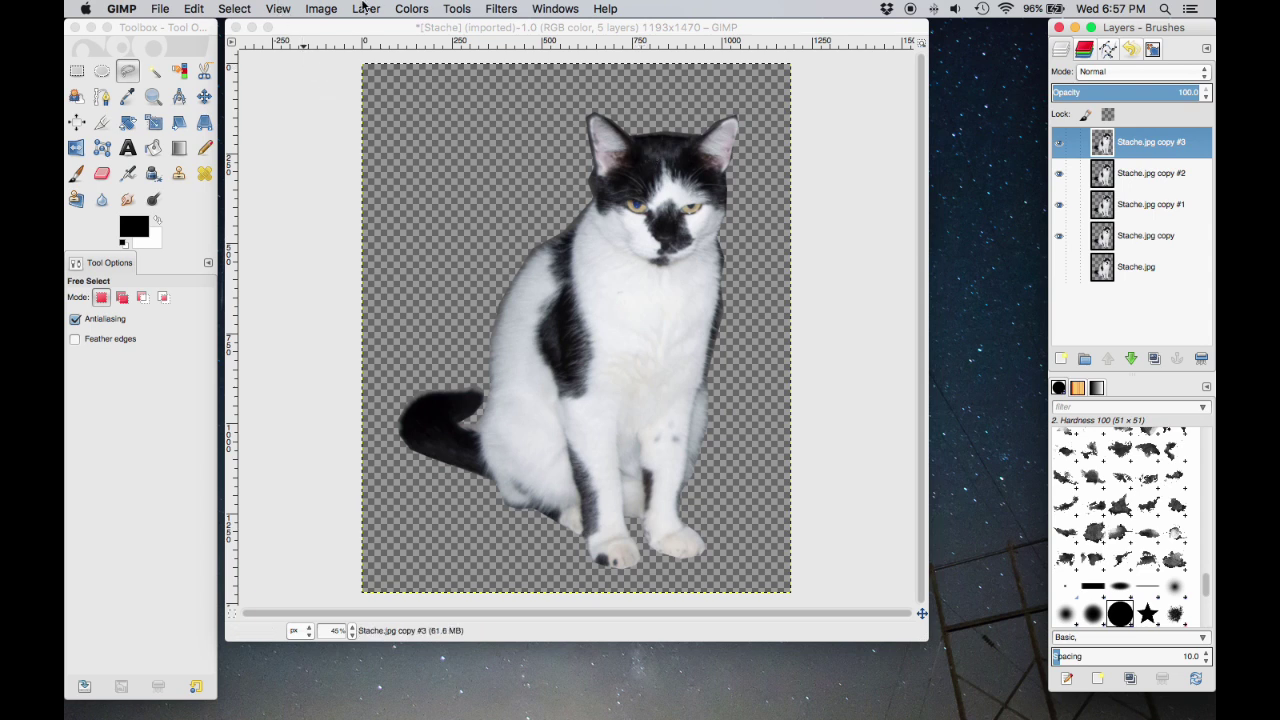
# Apply Threshold to the Stache.jpg copy #3 layer with a range of 79 to 255.
pyautogui.click(422, 9)
pyautogui.click(427, 10)
pyautogui.click(425, 9)
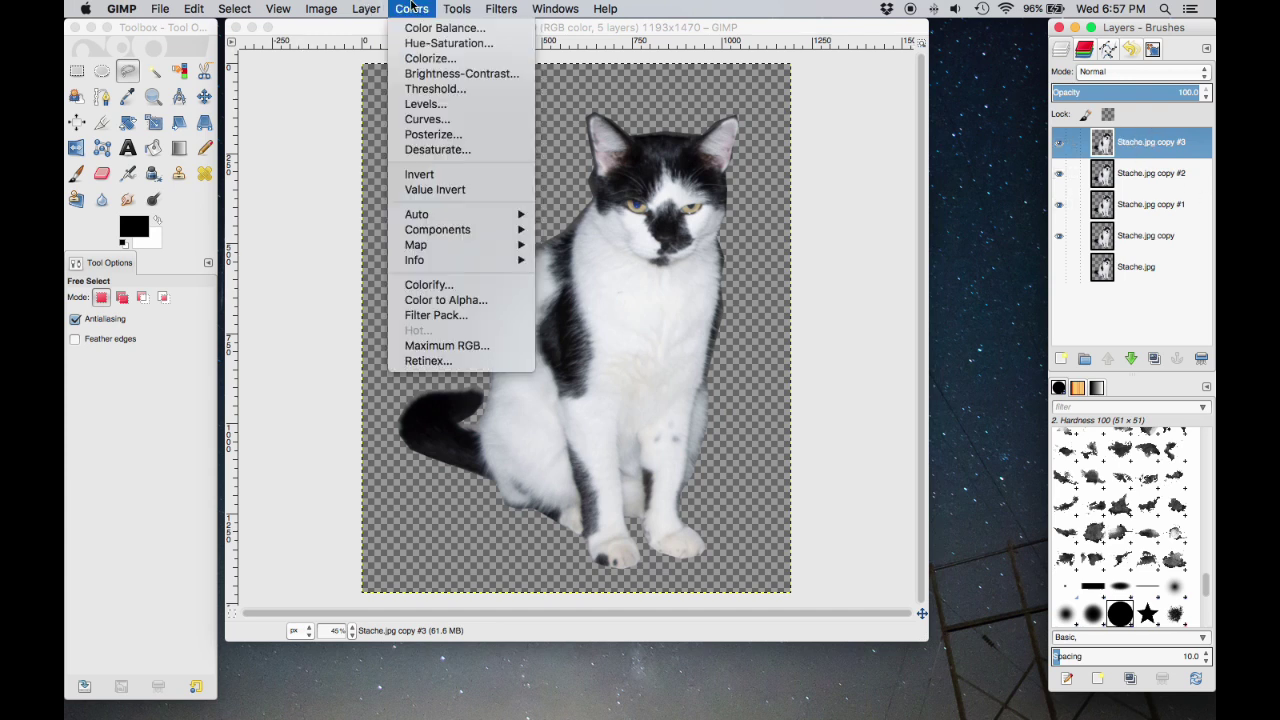
pyautogui.click(421, 89)
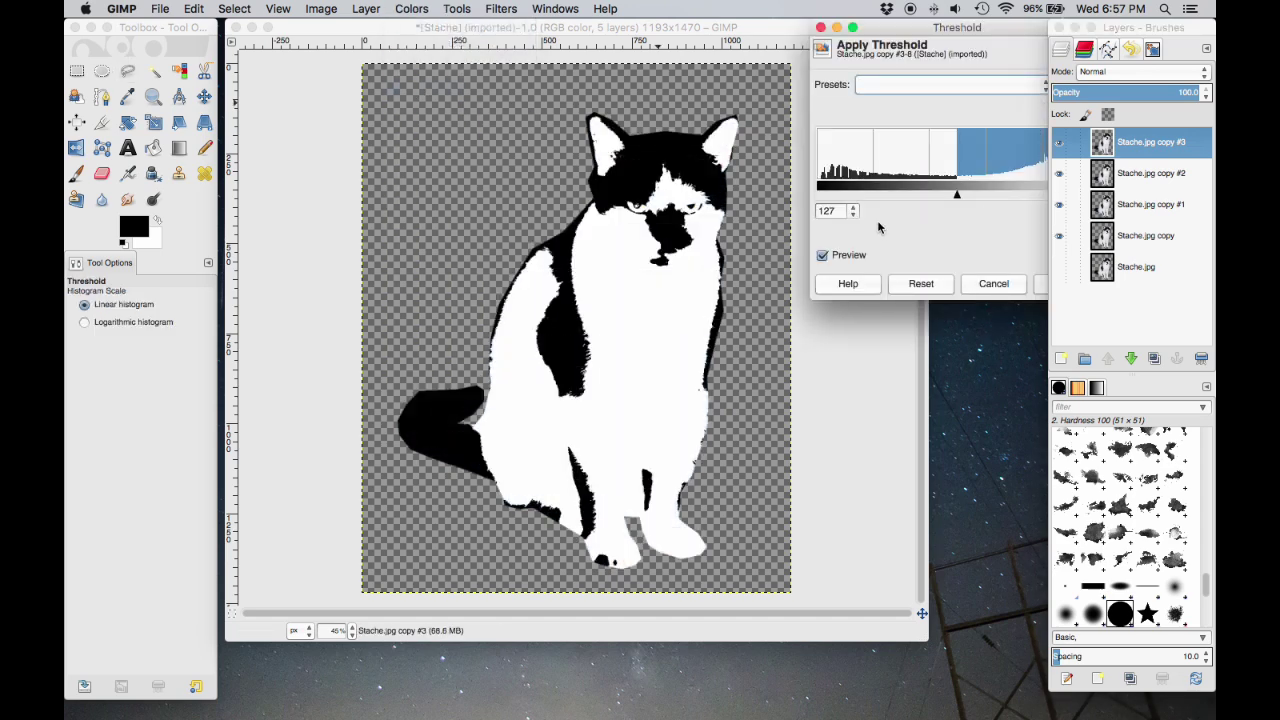
pyautogui.moveTo(959, 193); pyautogui.dragTo(871, 205)
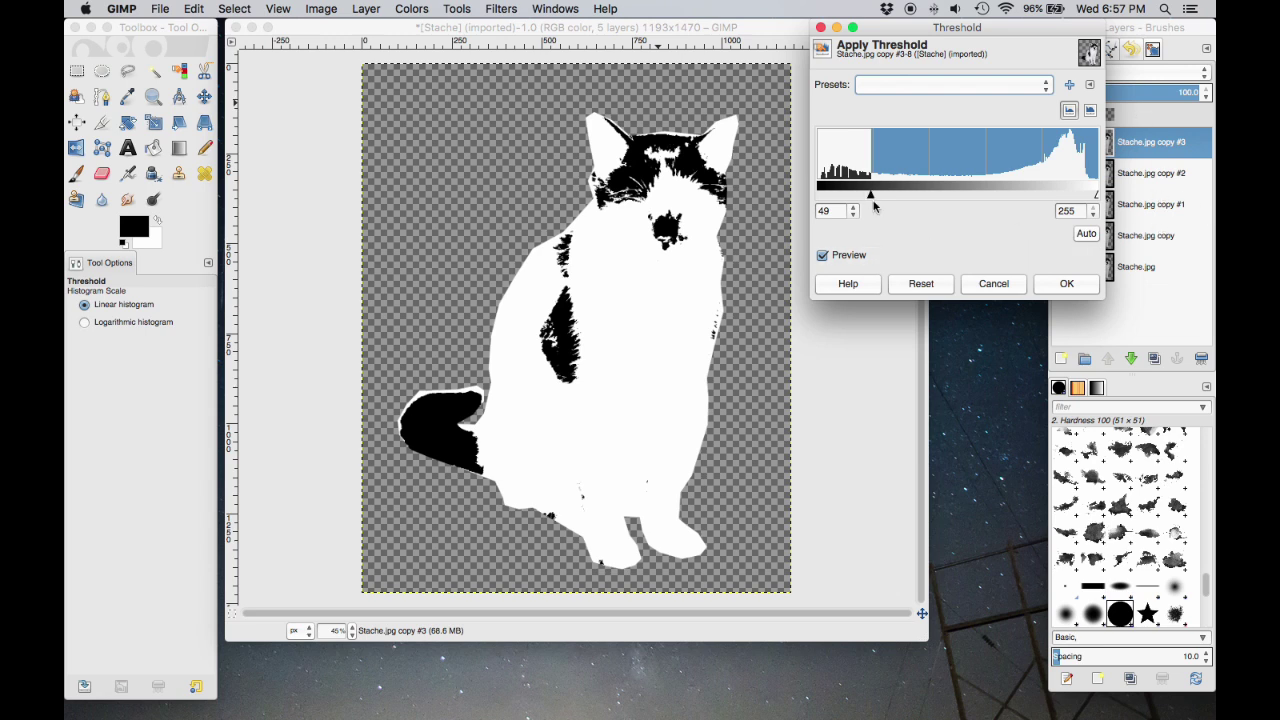
pyautogui.moveTo(871, 195); pyautogui.dragTo(976, 199)
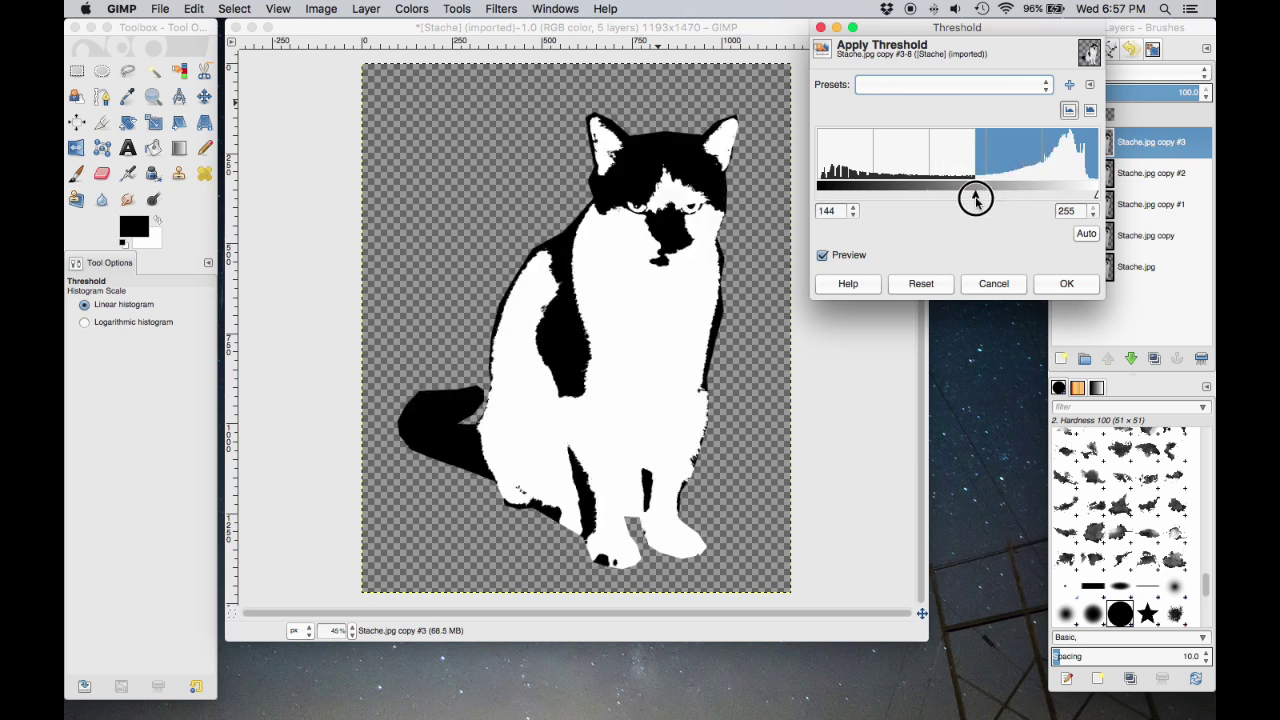
pyautogui.moveTo(976, 199); pyautogui.dragTo(884, 201)
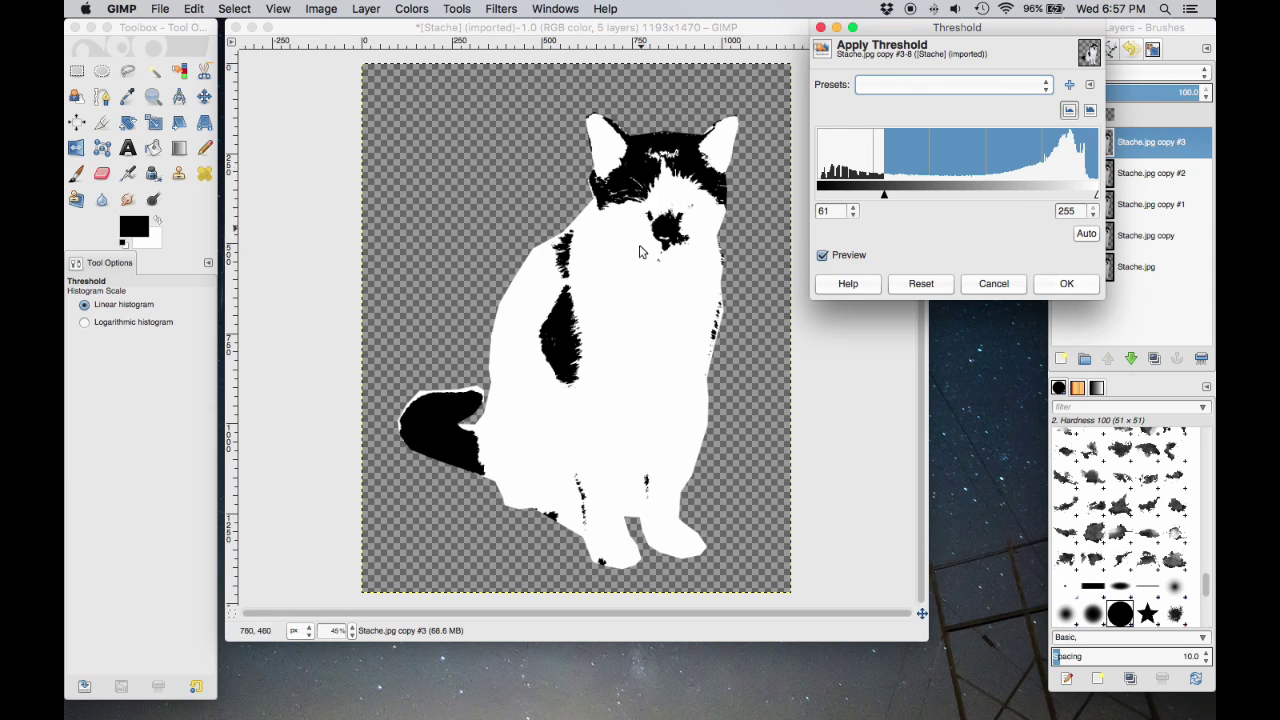
pyautogui.moveTo(884, 193); pyautogui.dragTo(904, 197)
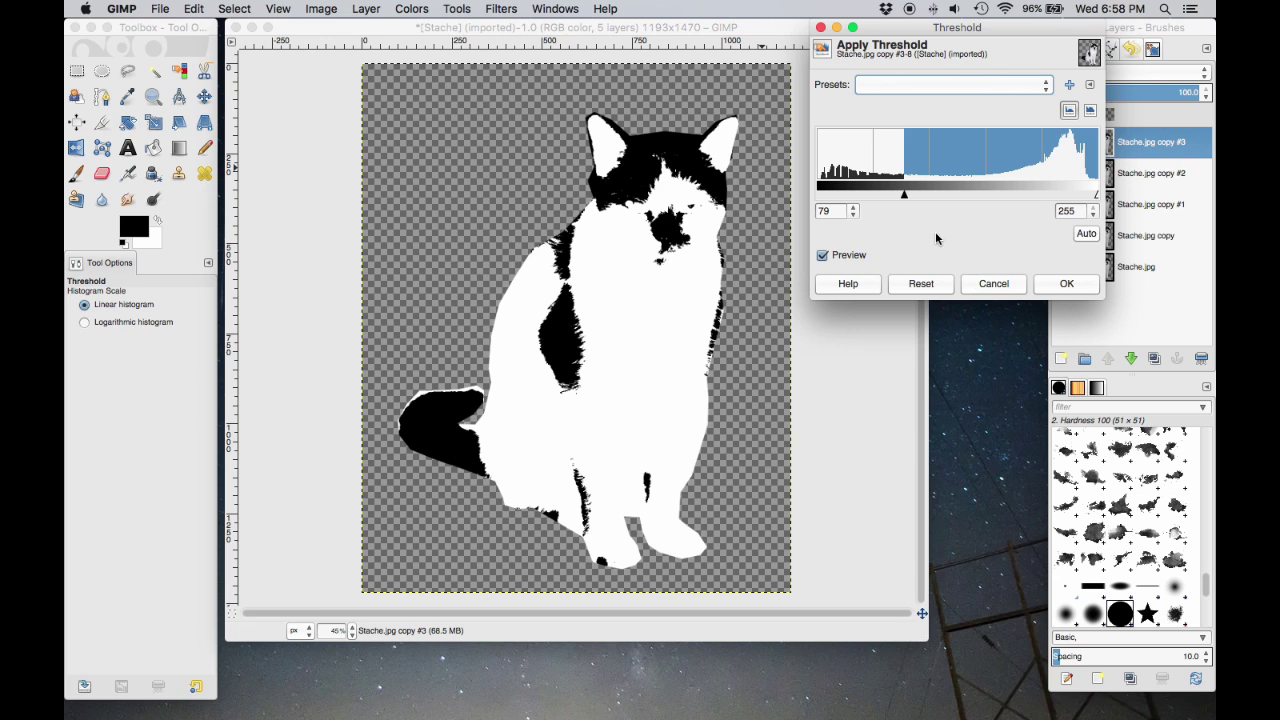
pyautogui.click(1068, 286)
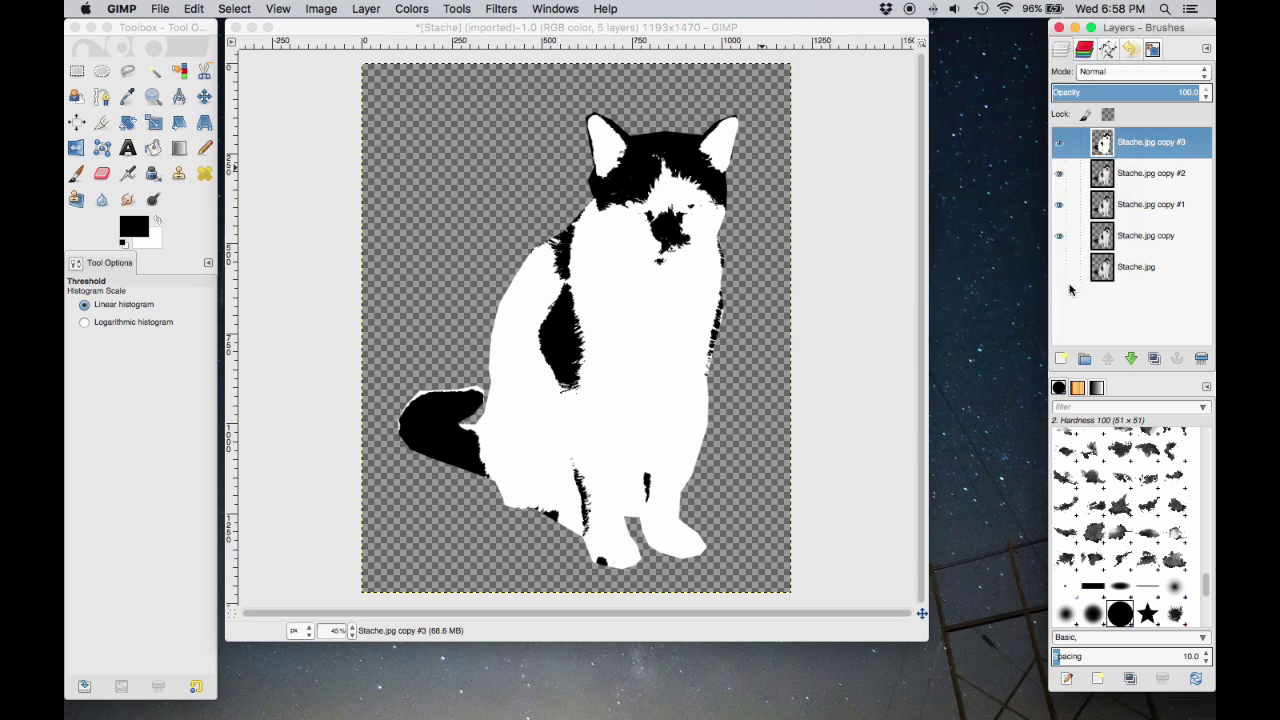
# Select all white areas of the Stache.jpg copy #3 layer by color and cut them out.
pyautogui.click(178, 76)
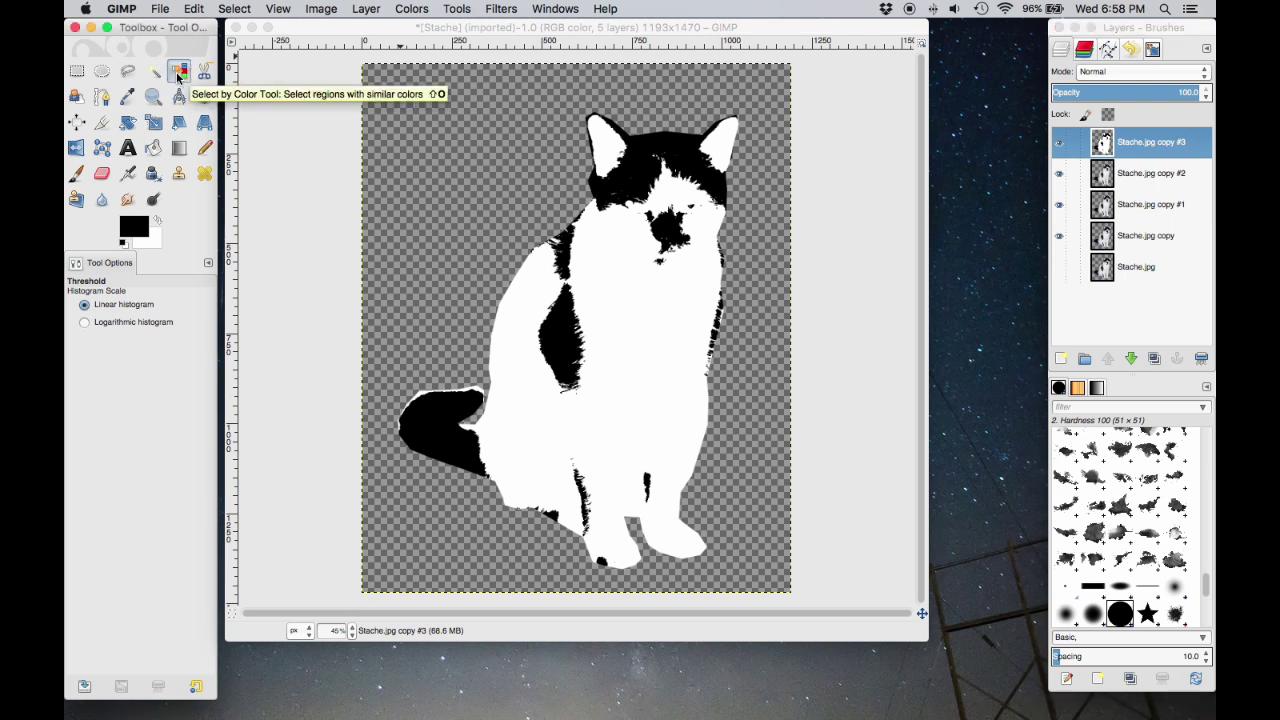
pyautogui.click(634, 336)
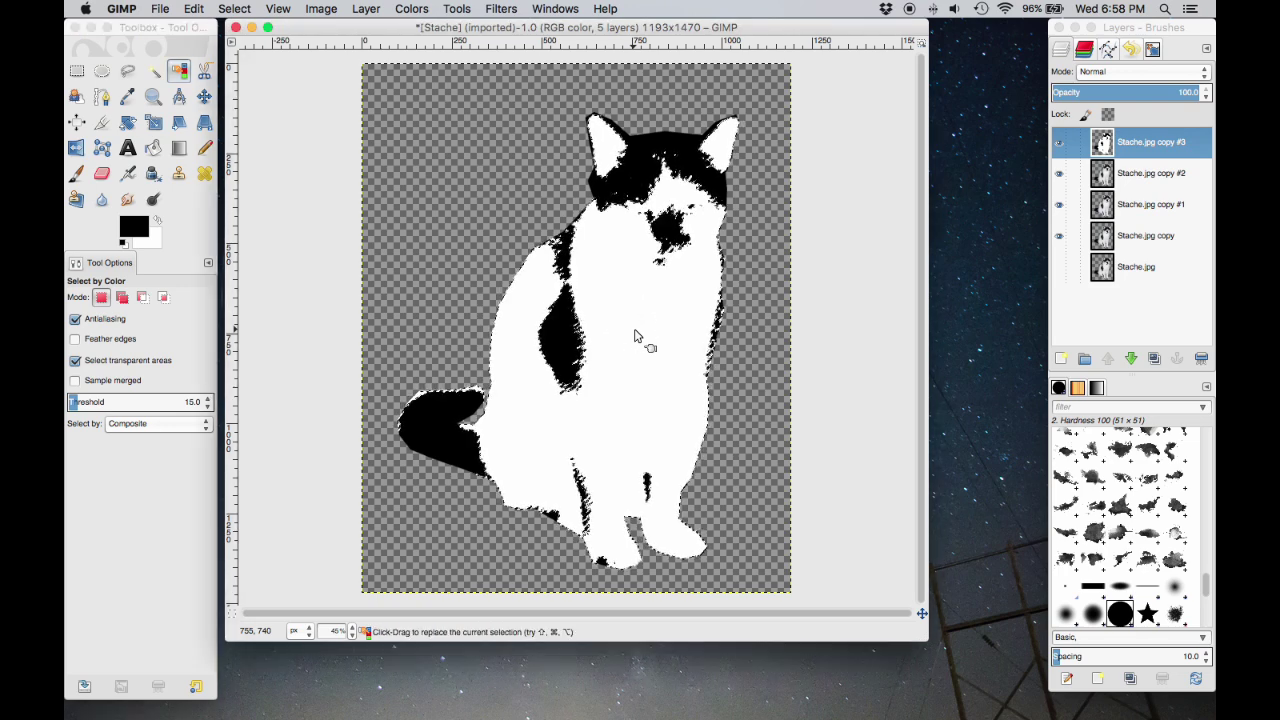
pyautogui.click(192, 9)
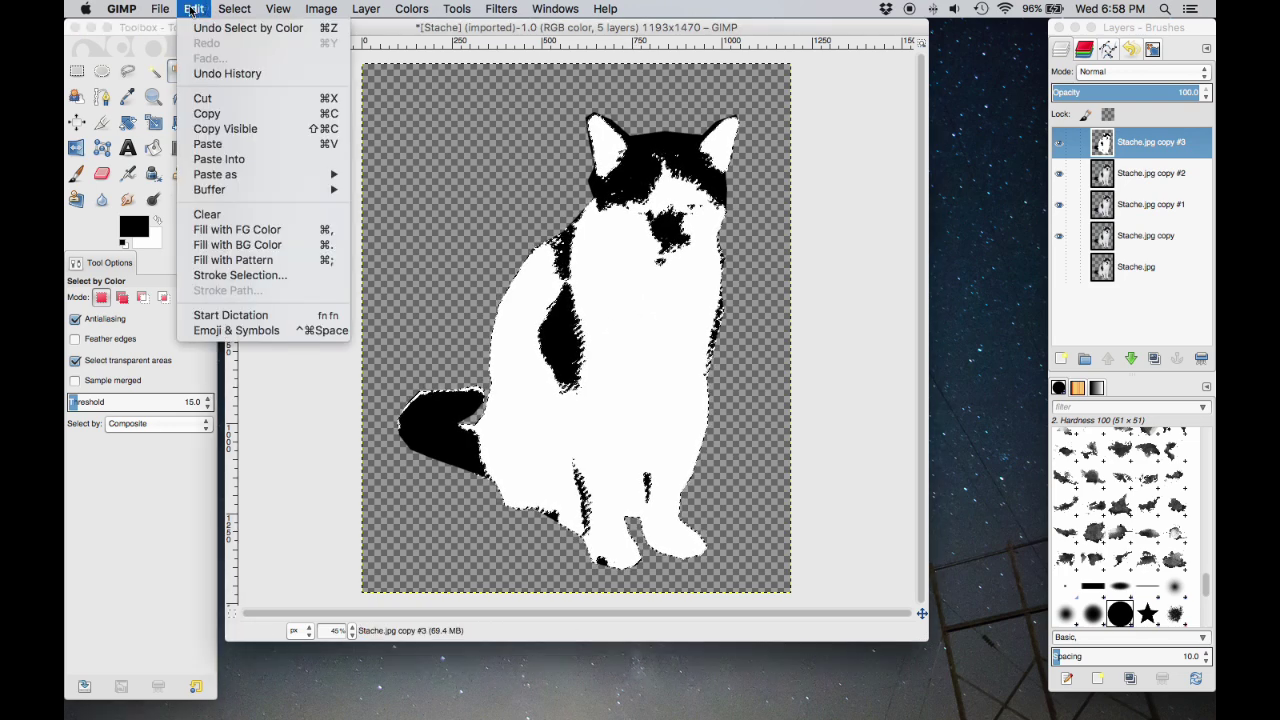
pyautogui.click(205, 98)
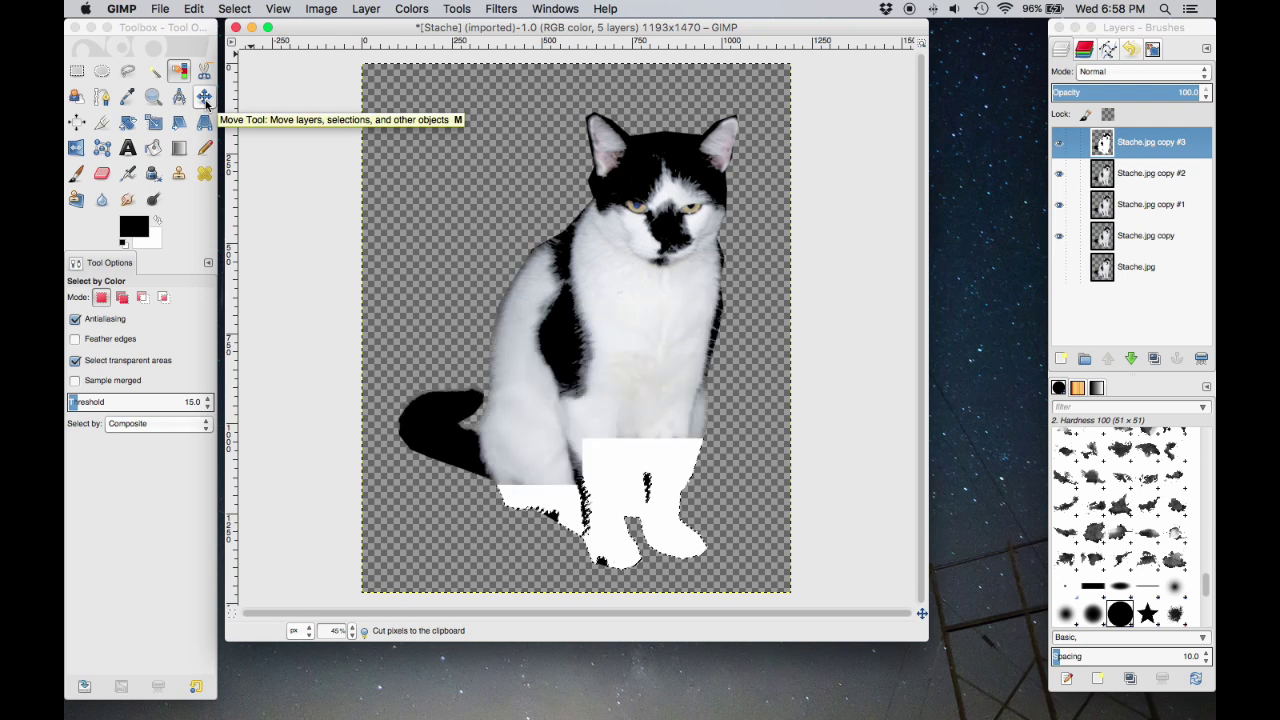
# Hide the Stache.jpg copy #2, copy #1 and copy layers, and clear the selection.
pyautogui.click(1059, 173)
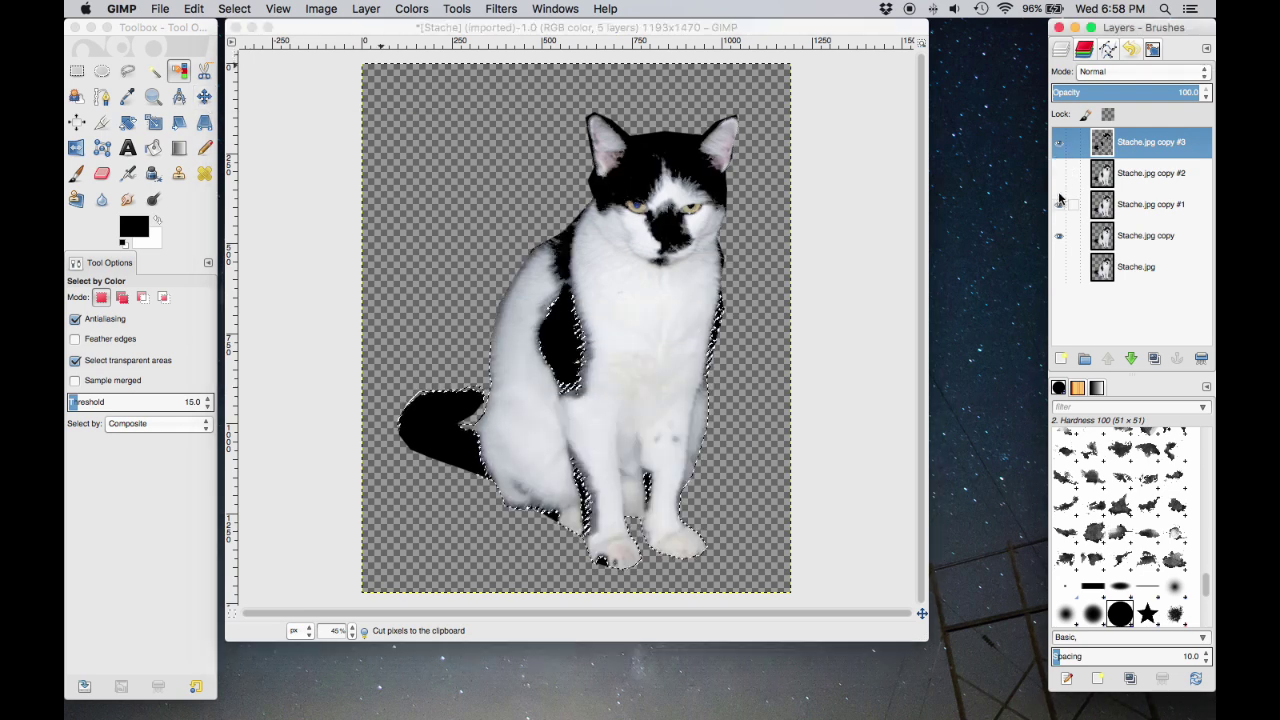
pyautogui.click(1059, 205)
pyautogui.click(1059, 235)
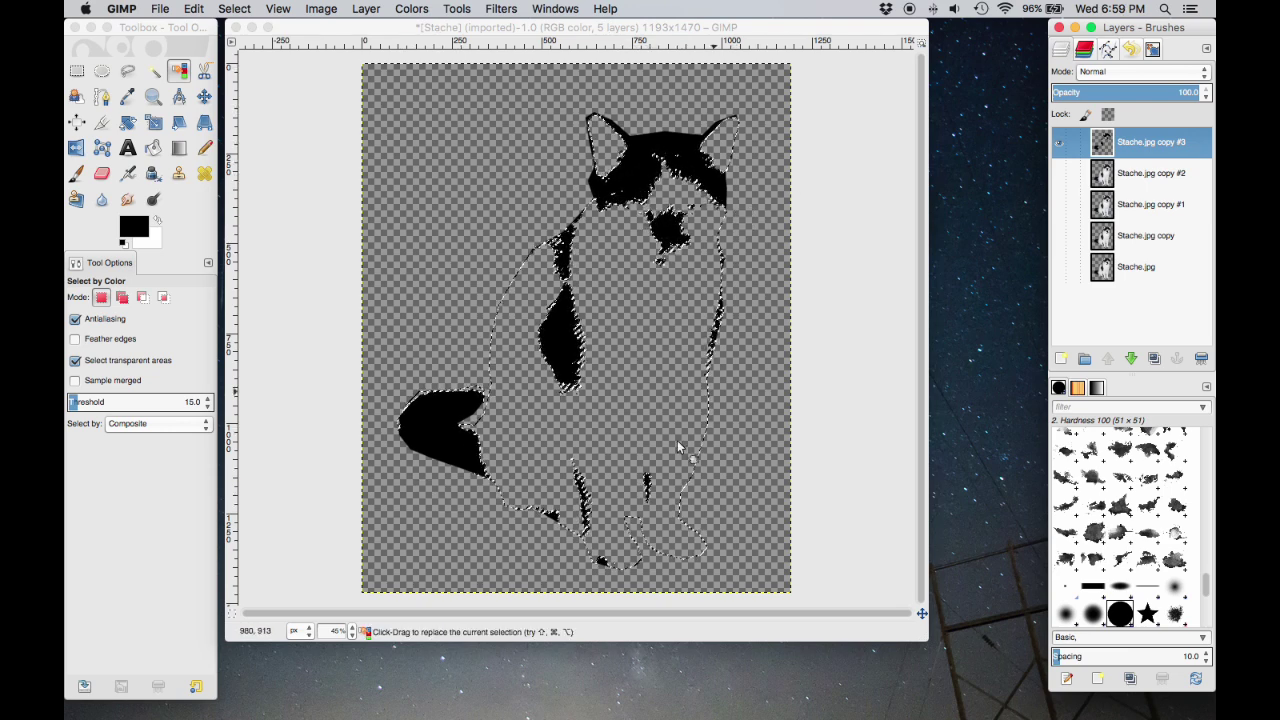
pyautogui.click(234, 9)
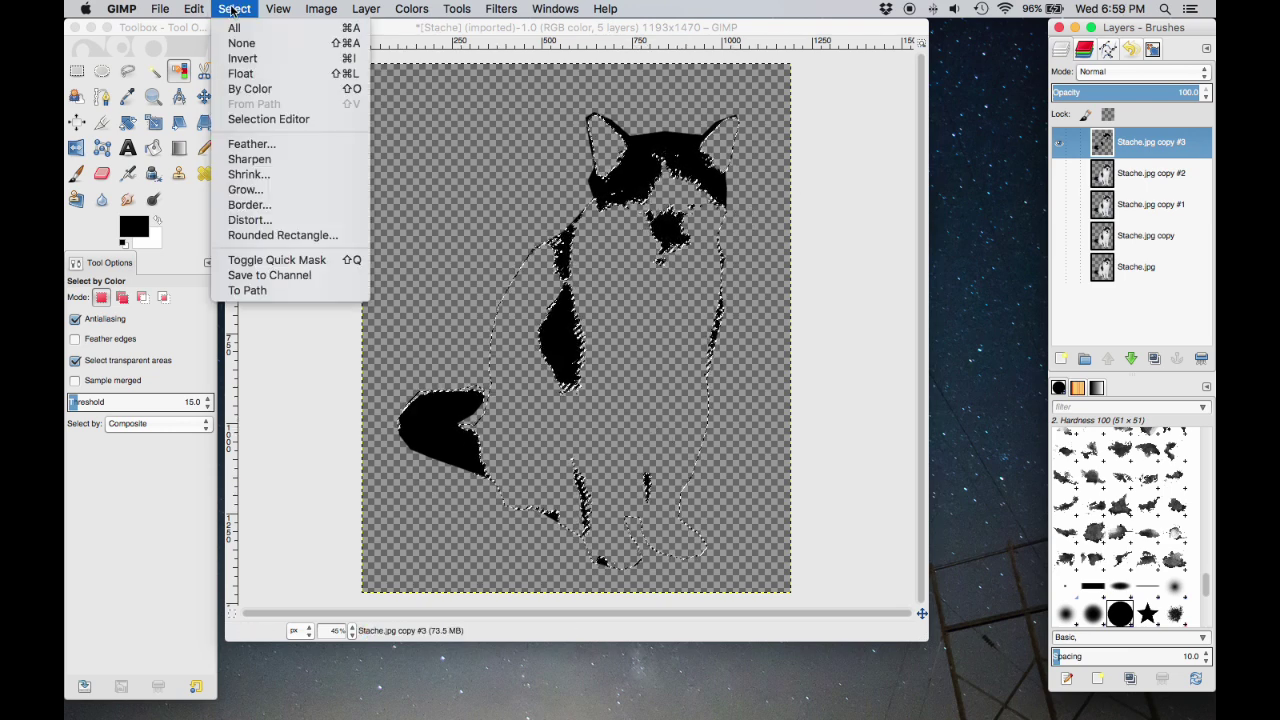
pyautogui.click(240, 44)
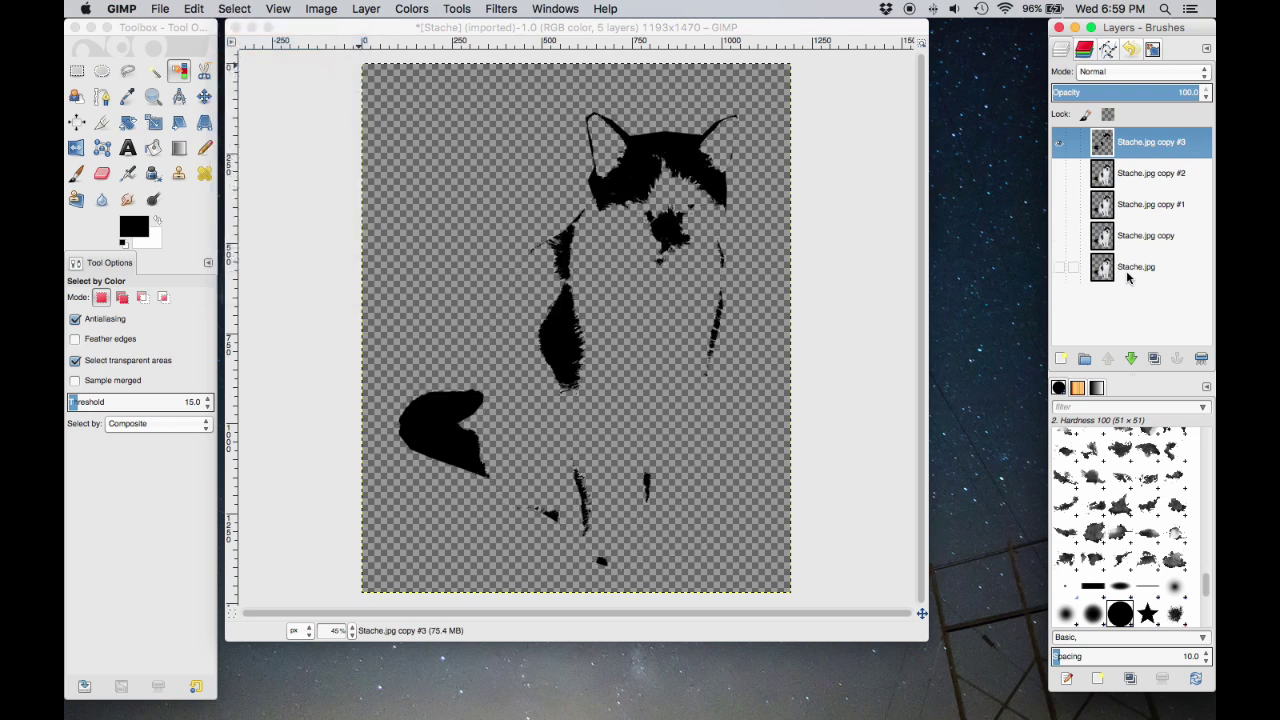
# Add a new layer with white fill directly above the original Stache.jpg layer.
pyautogui.click(1131, 268)
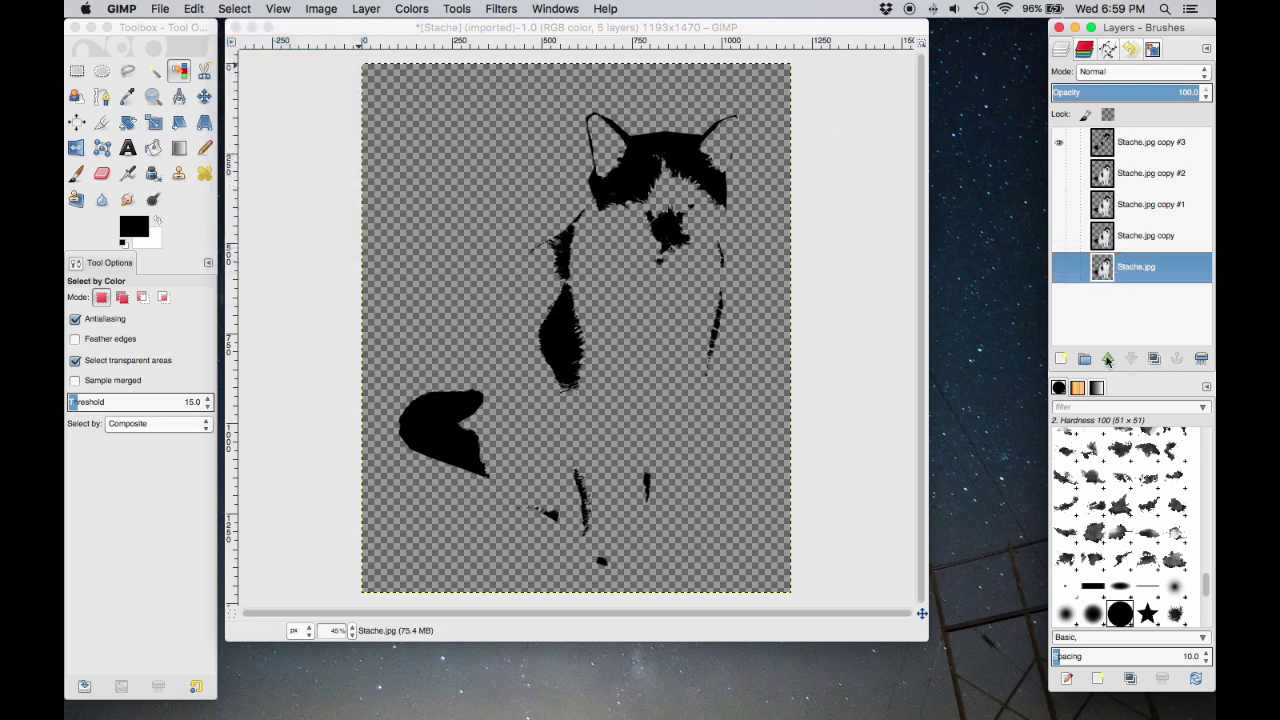
pyautogui.click(1061, 358)
pyautogui.click(986, 402)
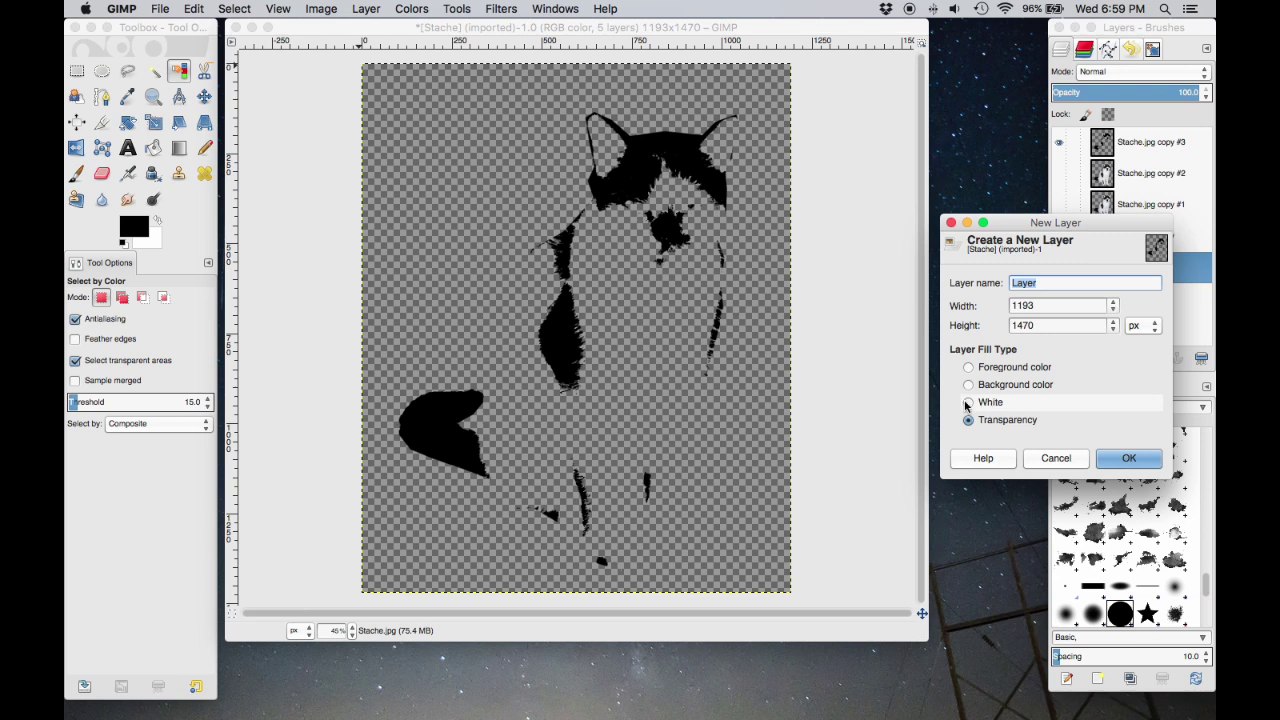
pyautogui.click(1129, 458)
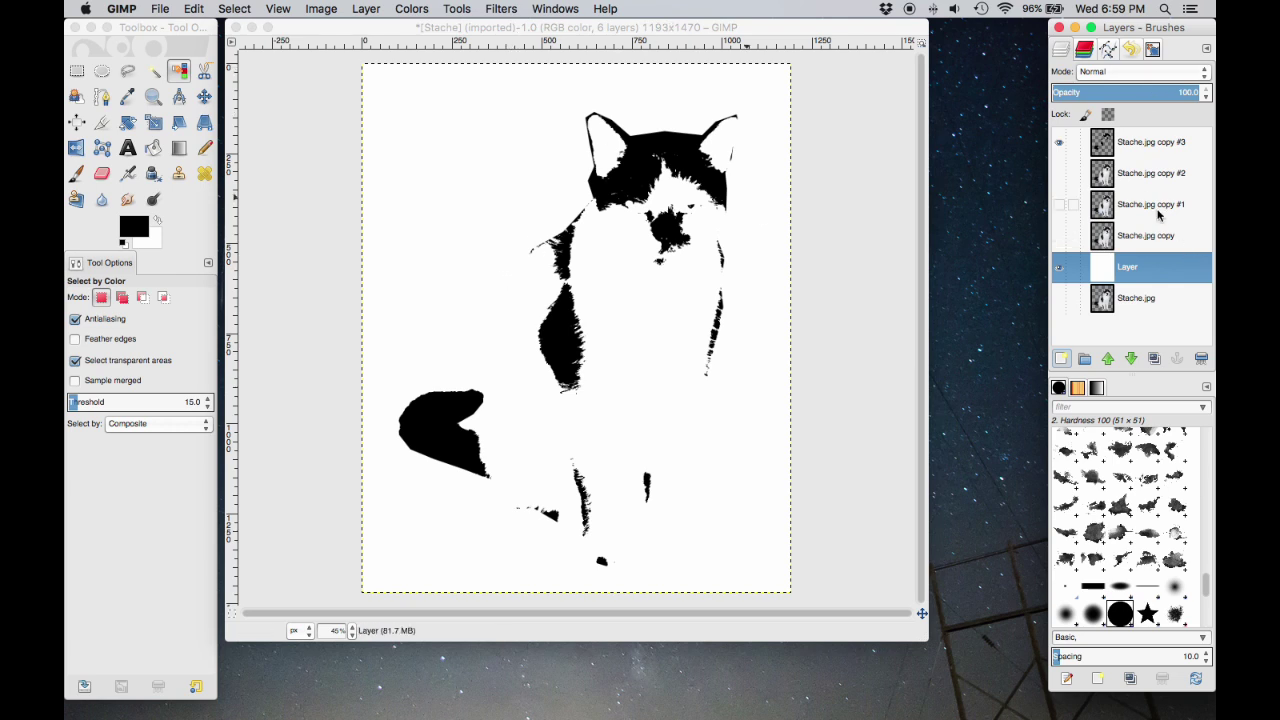
# Hide the white layer and Stache.jpg copy #3, and make Stache.jpg copy #2 the active, visible layer.
pyautogui.click(1059, 266)
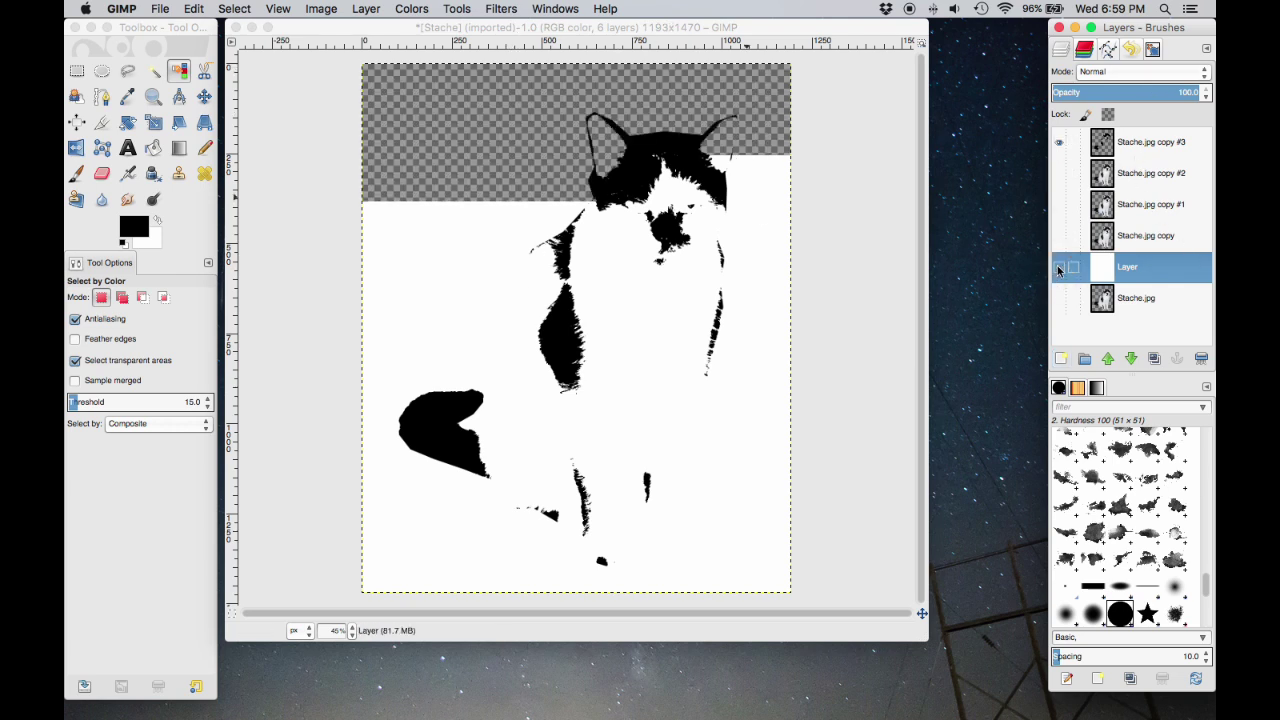
pyautogui.click(1135, 174)
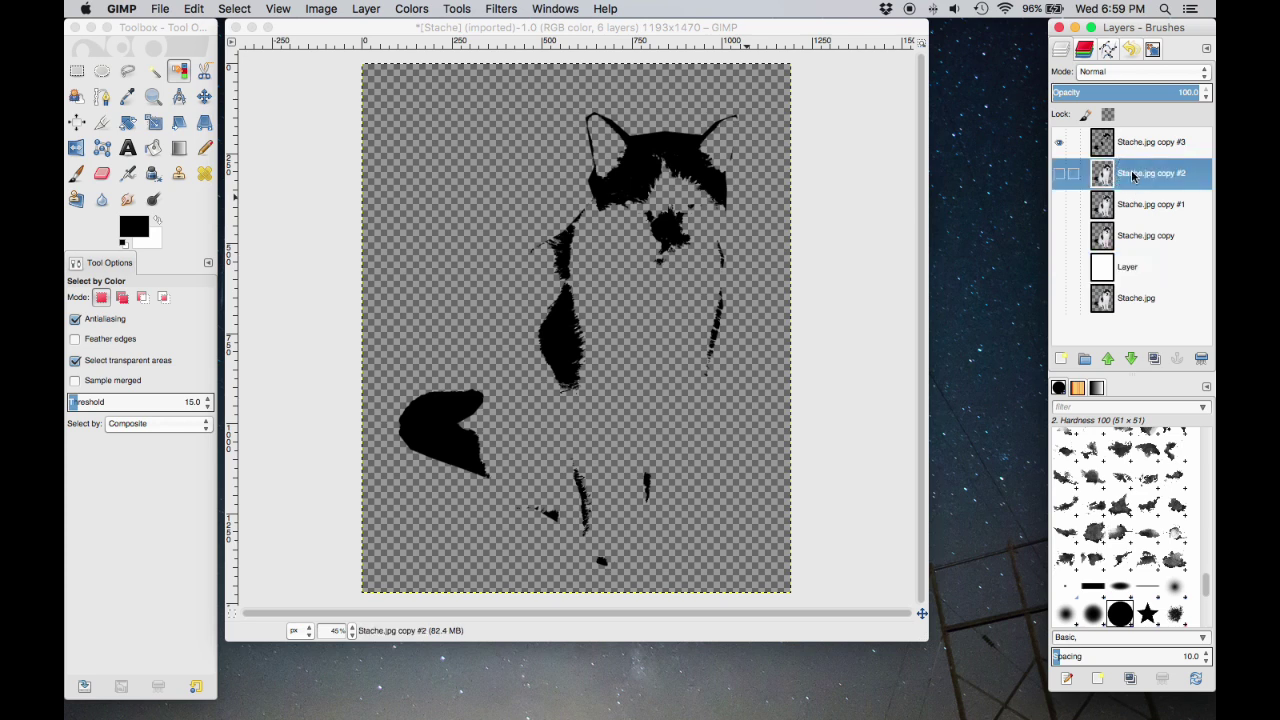
pyautogui.click(1058, 145)
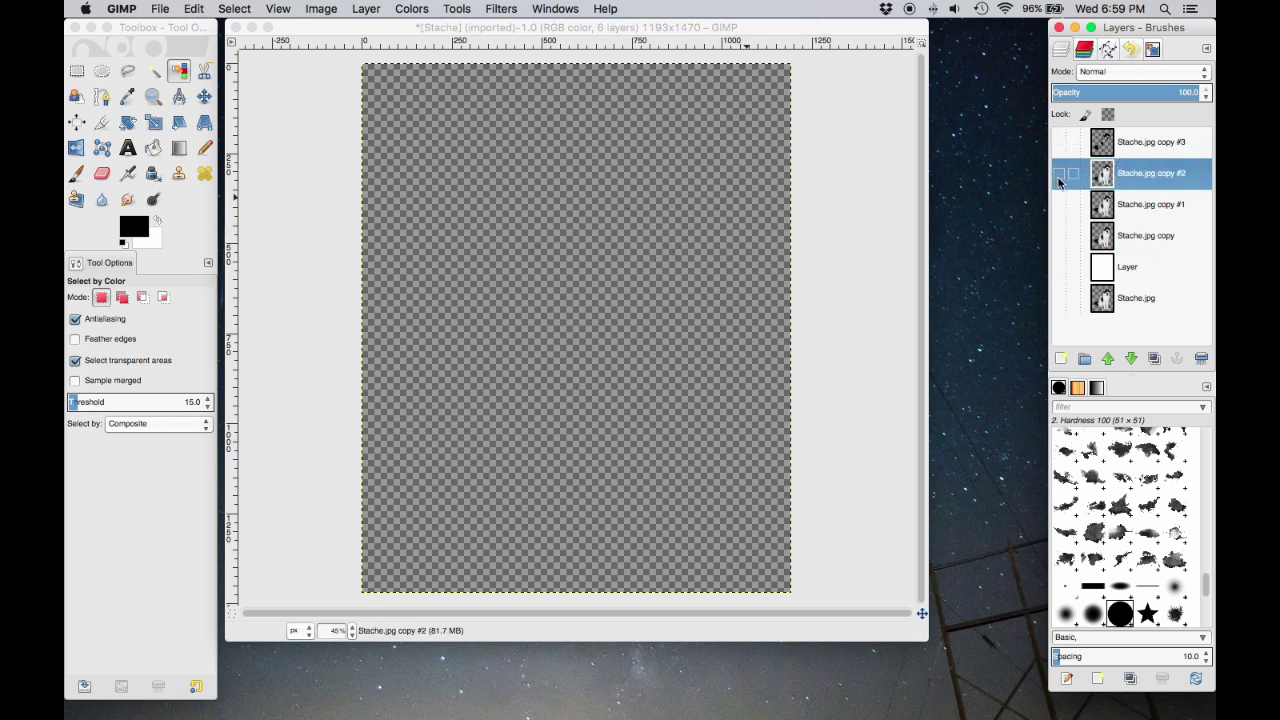
pyautogui.click(1060, 175)
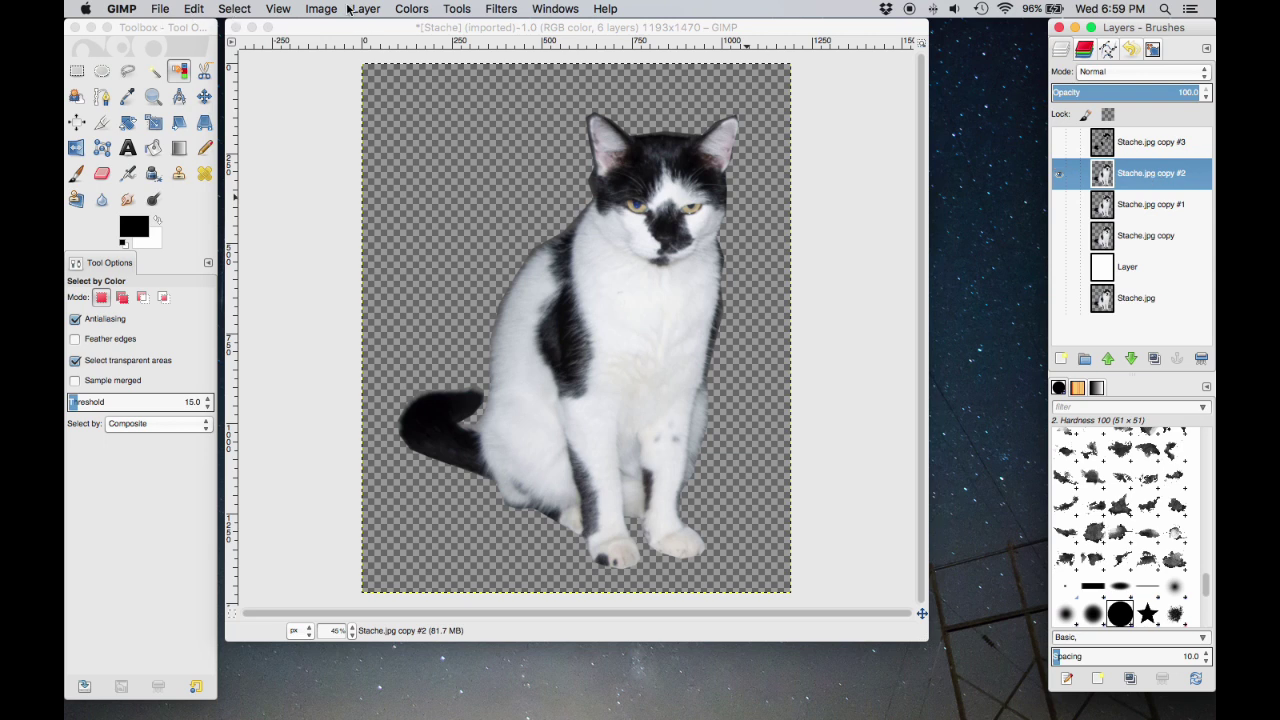
# Apply Threshold to the Stache.jpg copy #2 layer with a range of 152 to 255.
pyautogui.click(409, 10)
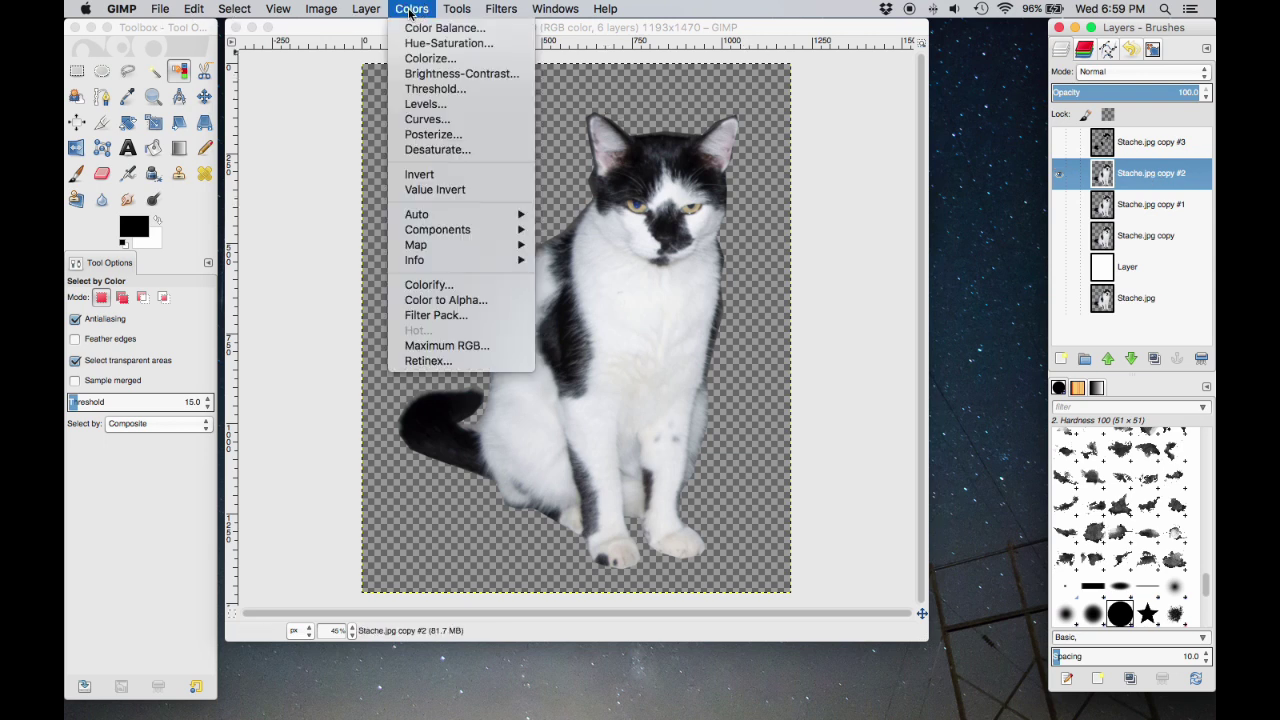
pyautogui.click(430, 90)
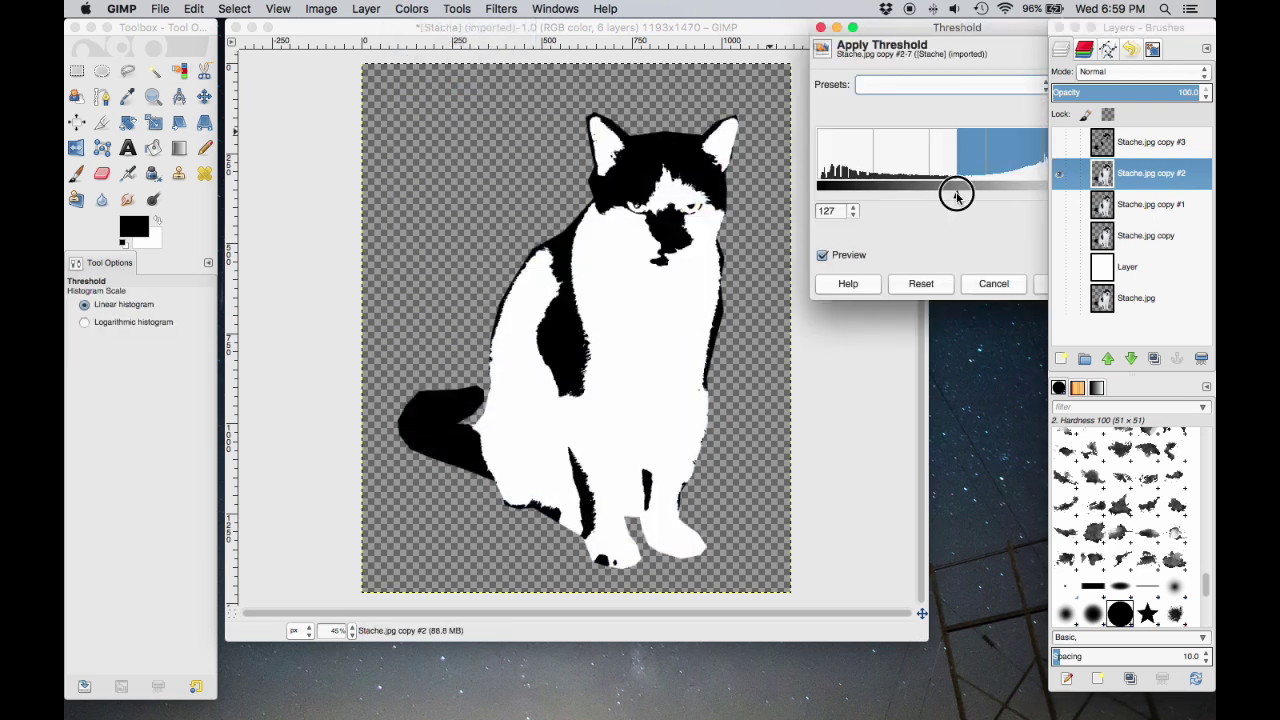
pyautogui.moveTo(956, 195); pyautogui.dragTo(984, 195)
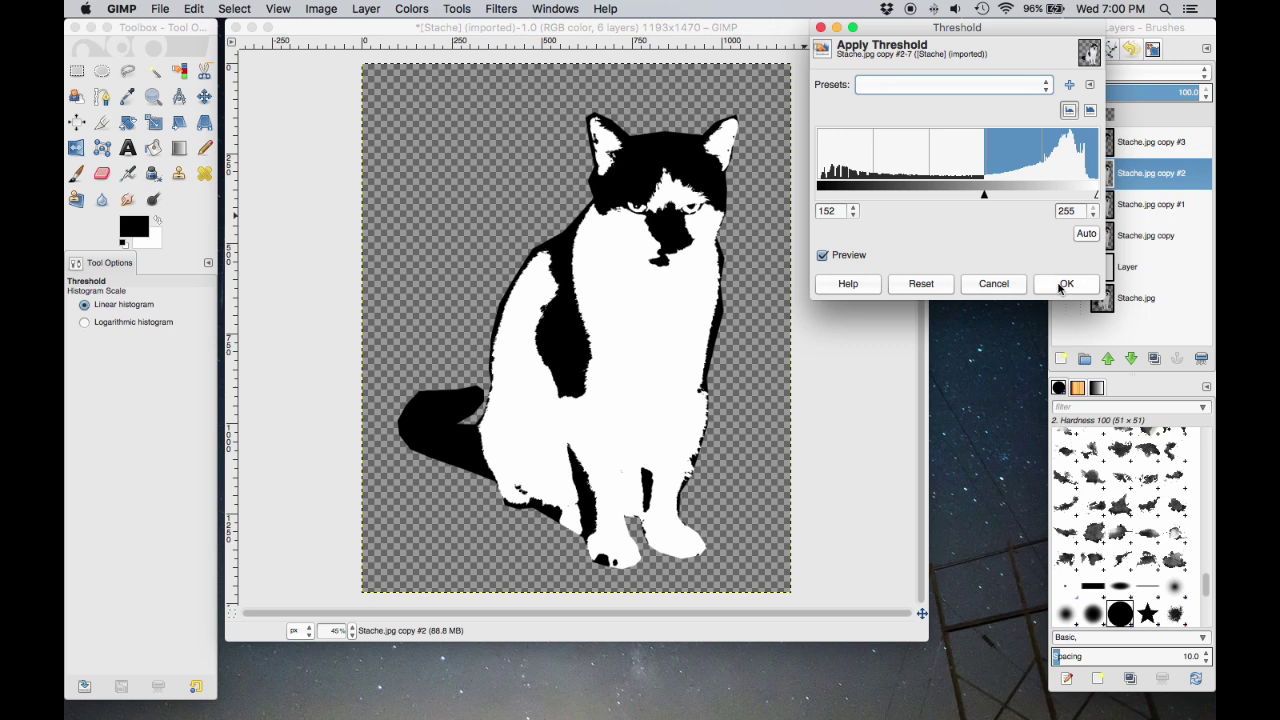
pyautogui.click(1064, 284)
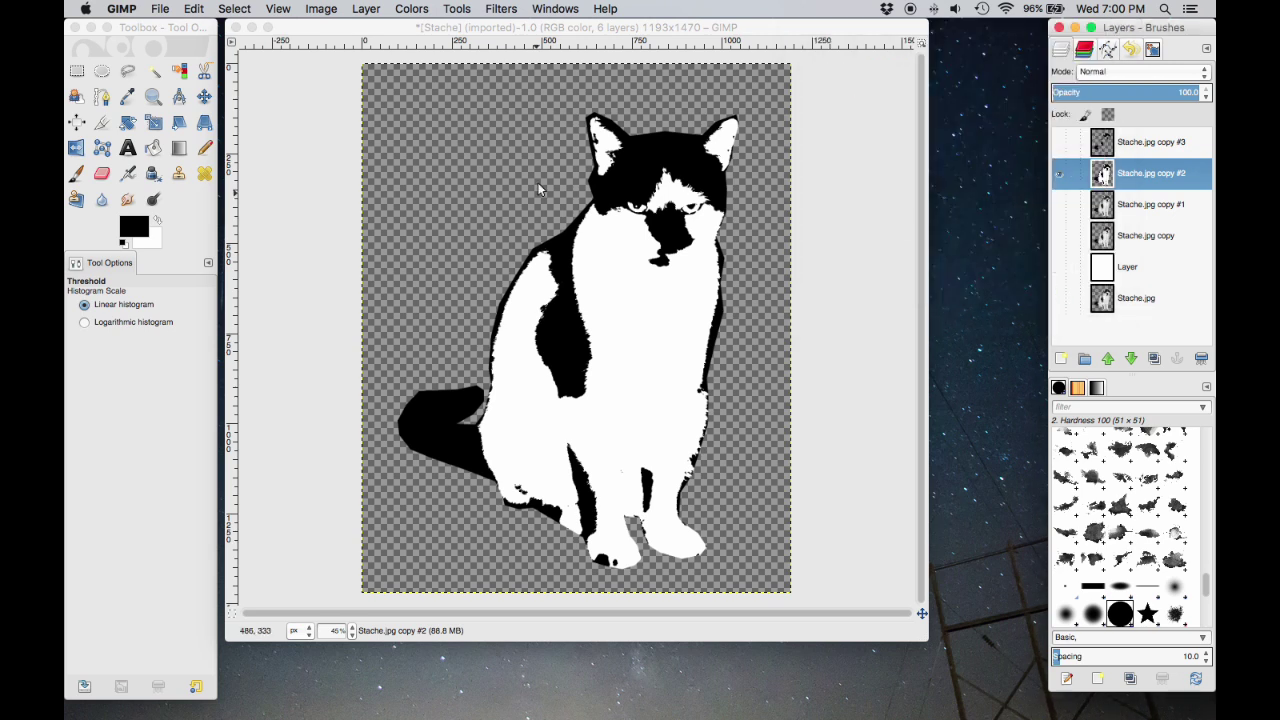
# Select the white areas of Stache.jpg copy #2 by color, cut them out and clear the selection.
pyautogui.click(179, 70)
pyautogui.click(652, 298)
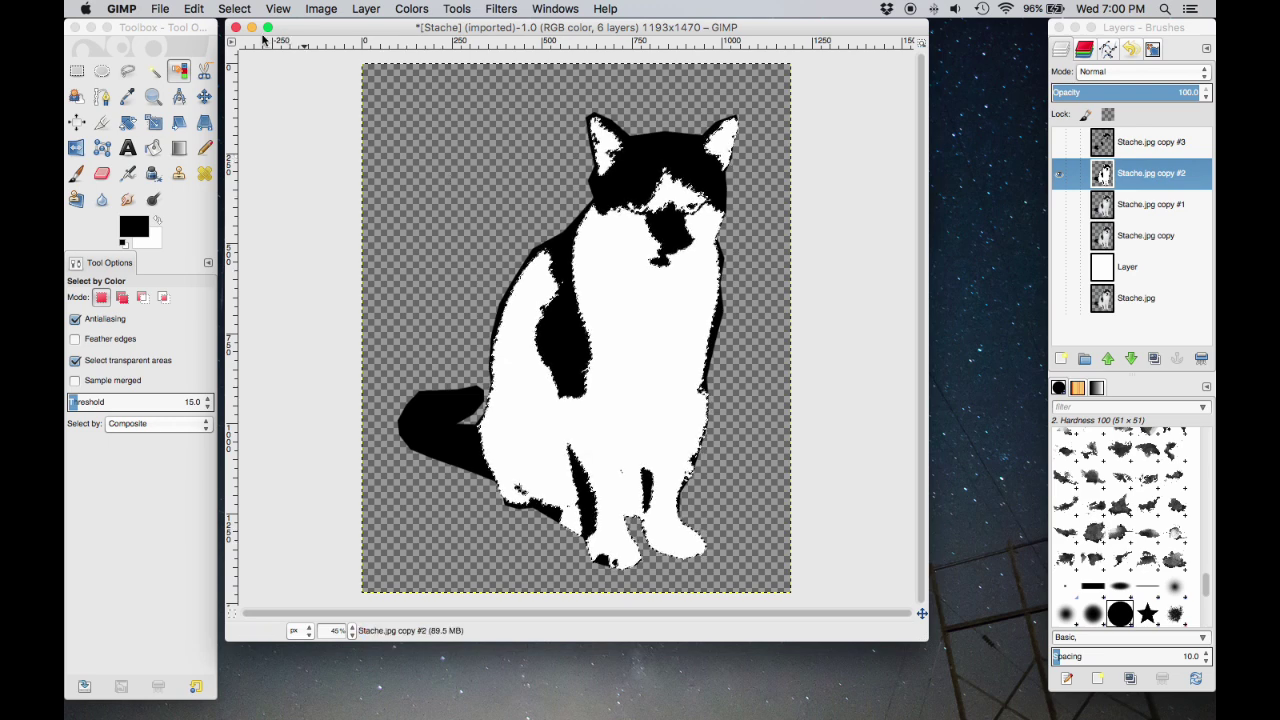
pyautogui.click(238, 8)
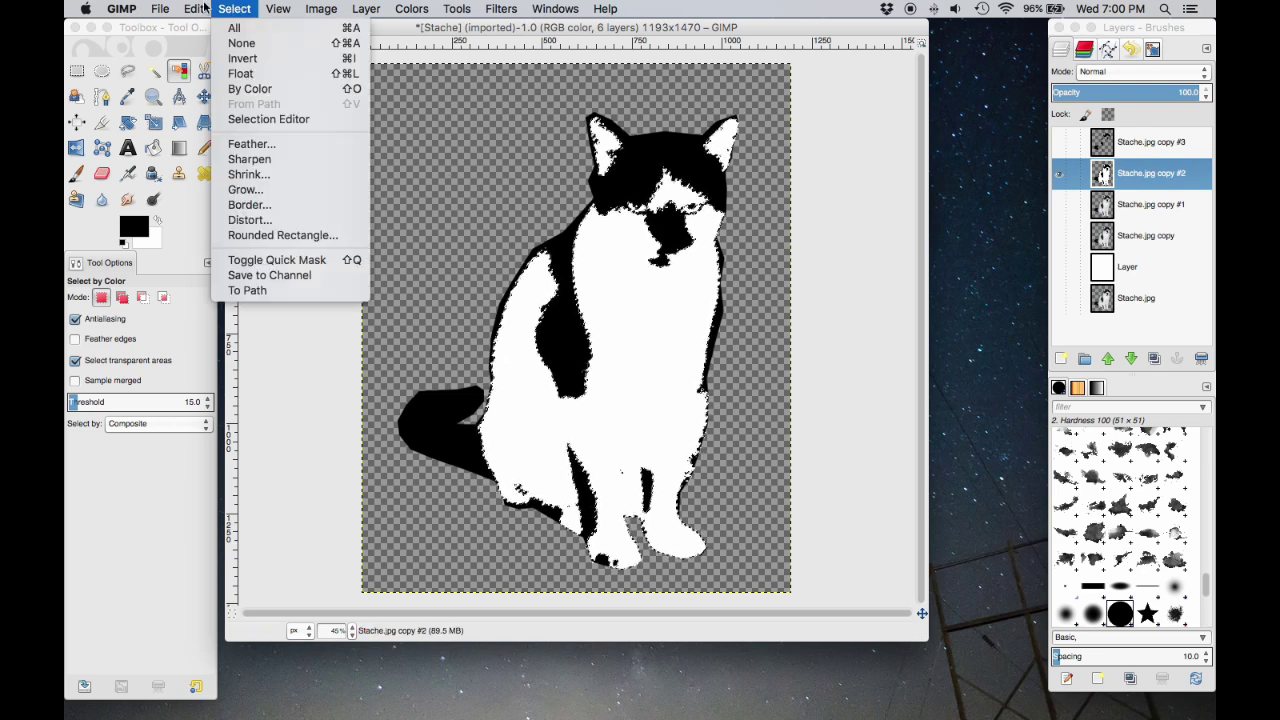
pyautogui.moveTo(197, 8)
pyautogui.click(213, 98)
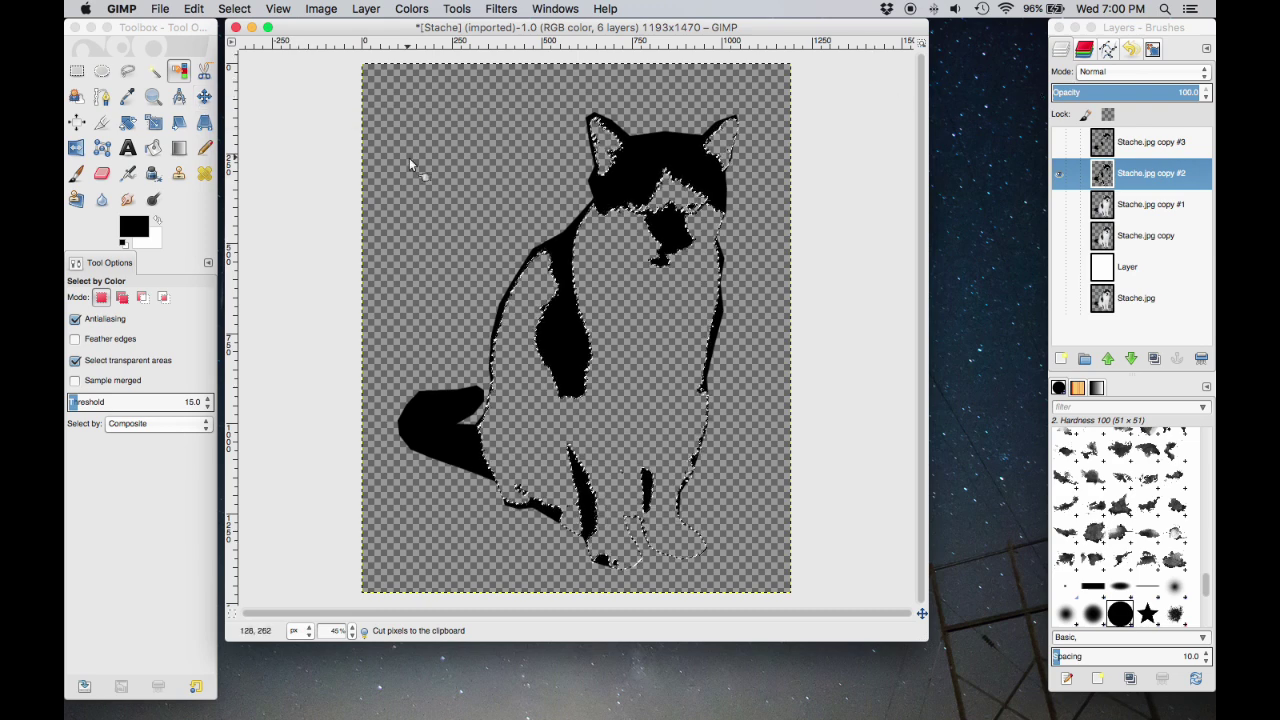
pyautogui.click(234, 8)
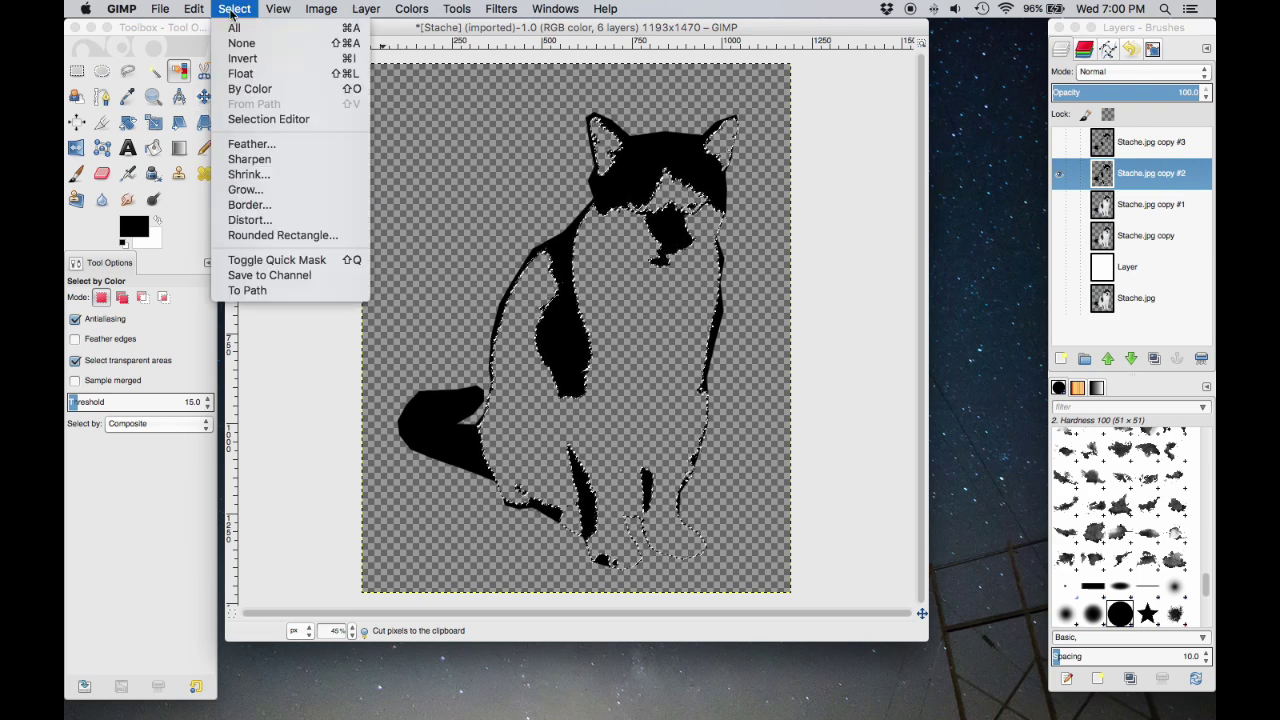
pyautogui.click(234, 44)
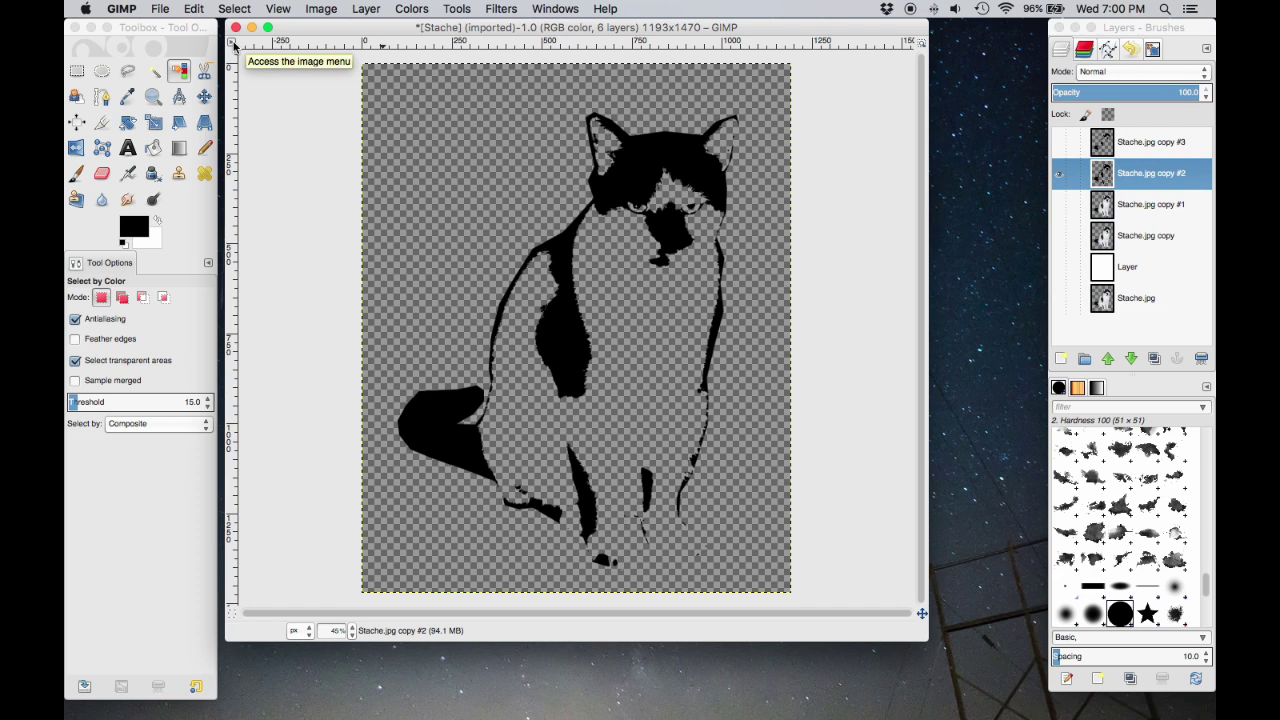
# Select the black areas of Stache.jpg copy #2 by color and change the foreground color to dark gray.
pyautogui.click(181, 77)
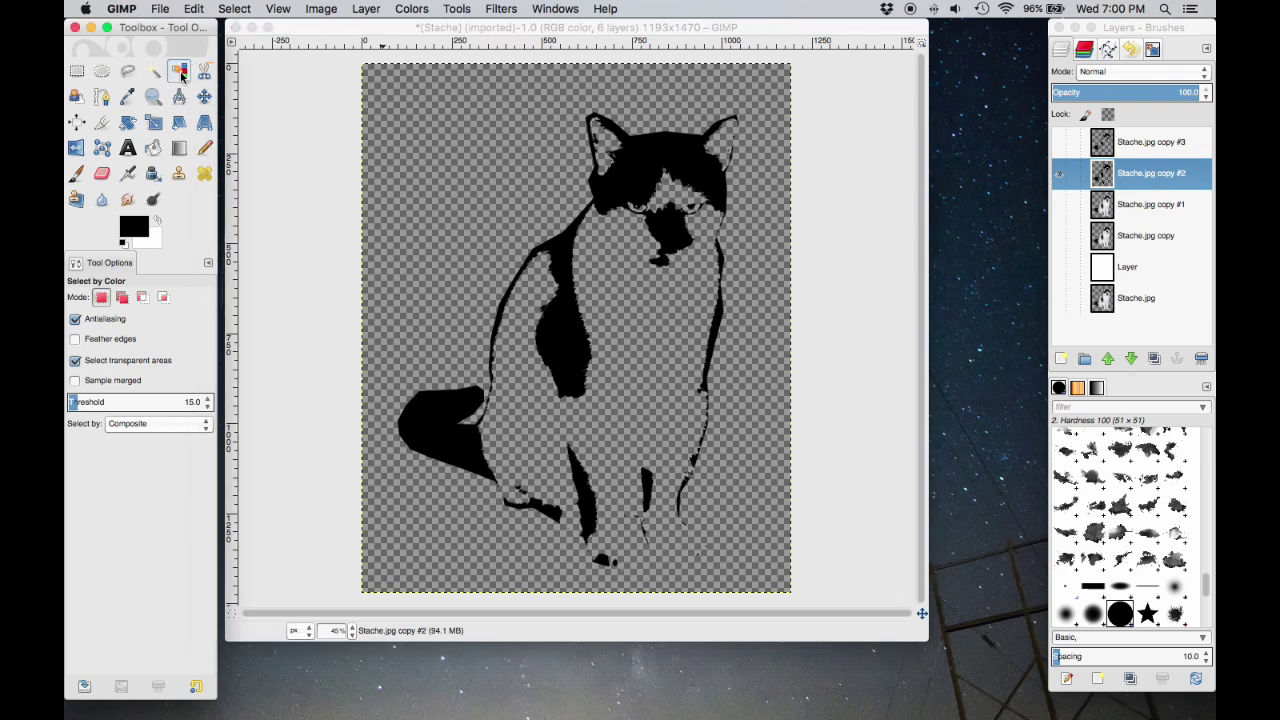
pyautogui.click(660, 152)
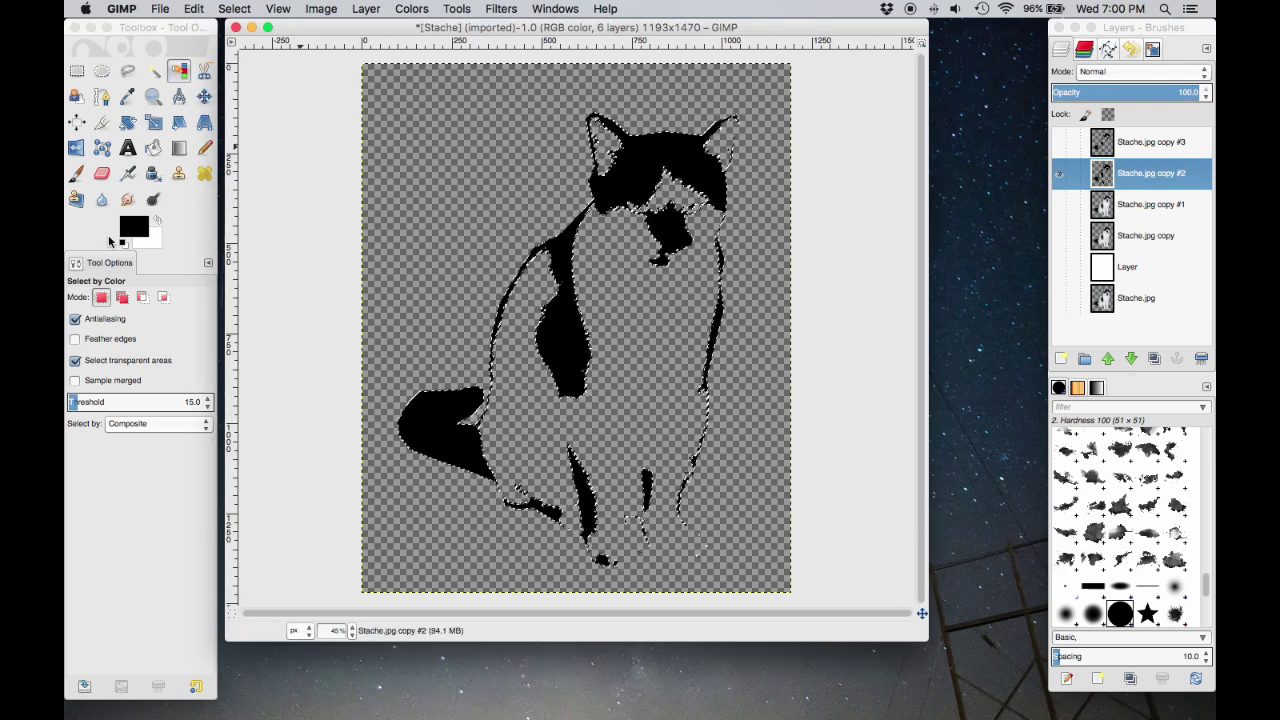
pyautogui.click(132, 228)
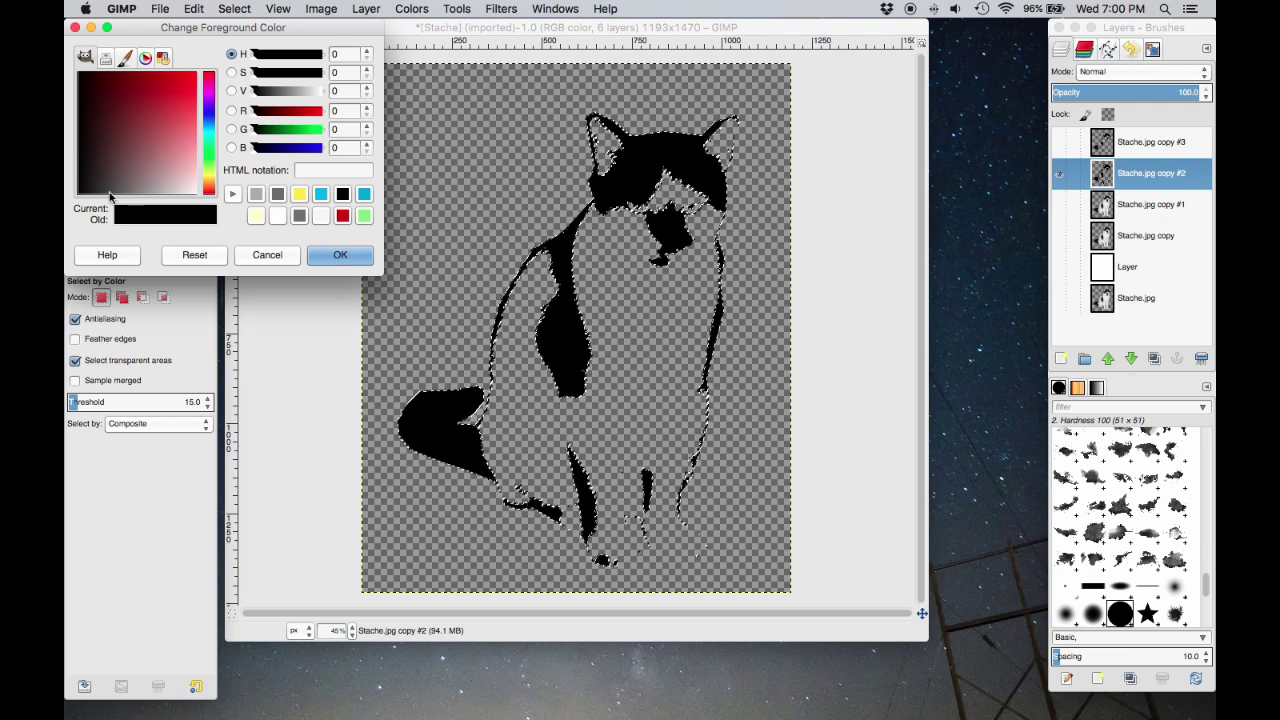
pyautogui.moveTo(110, 196); pyautogui.dragTo(122, 214)
pyautogui.click(340, 256)
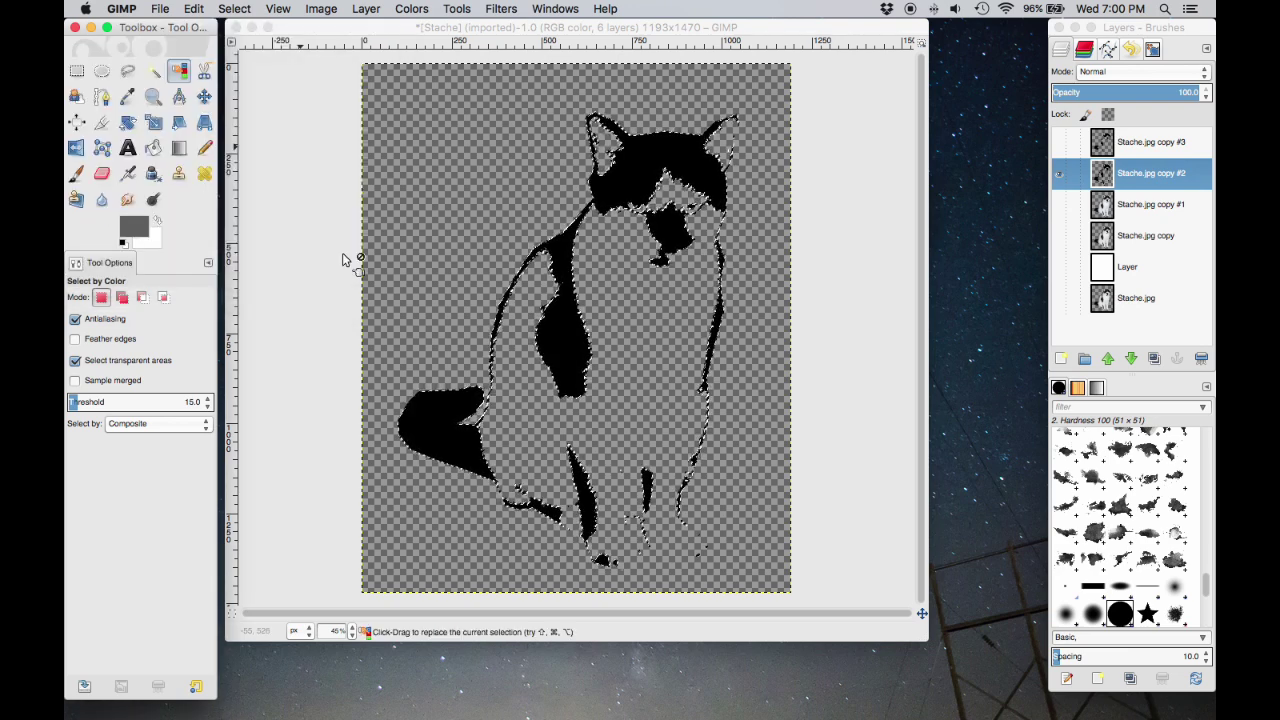
# Fill the selected black areas of Stache.jpg copy #2 with the dark gray foreground color using Bucket Fill.
pyautogui.click(153, 149)
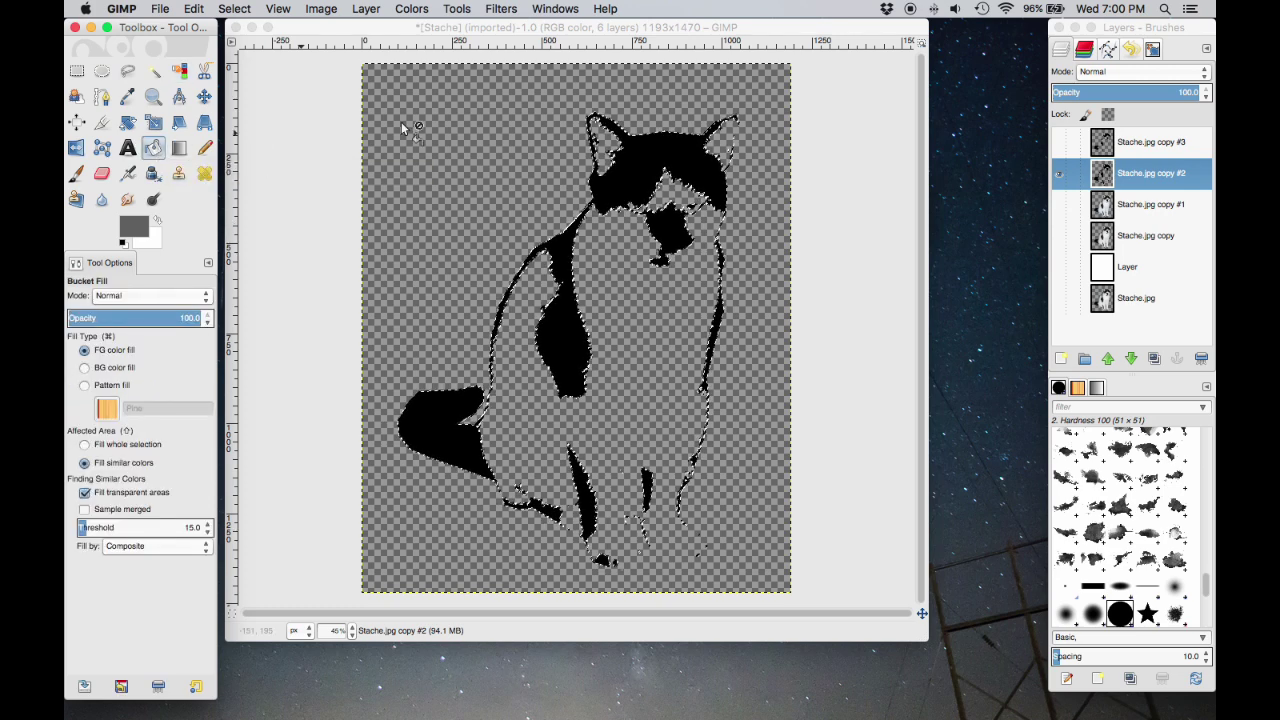
pyautogui.click(661, 150)
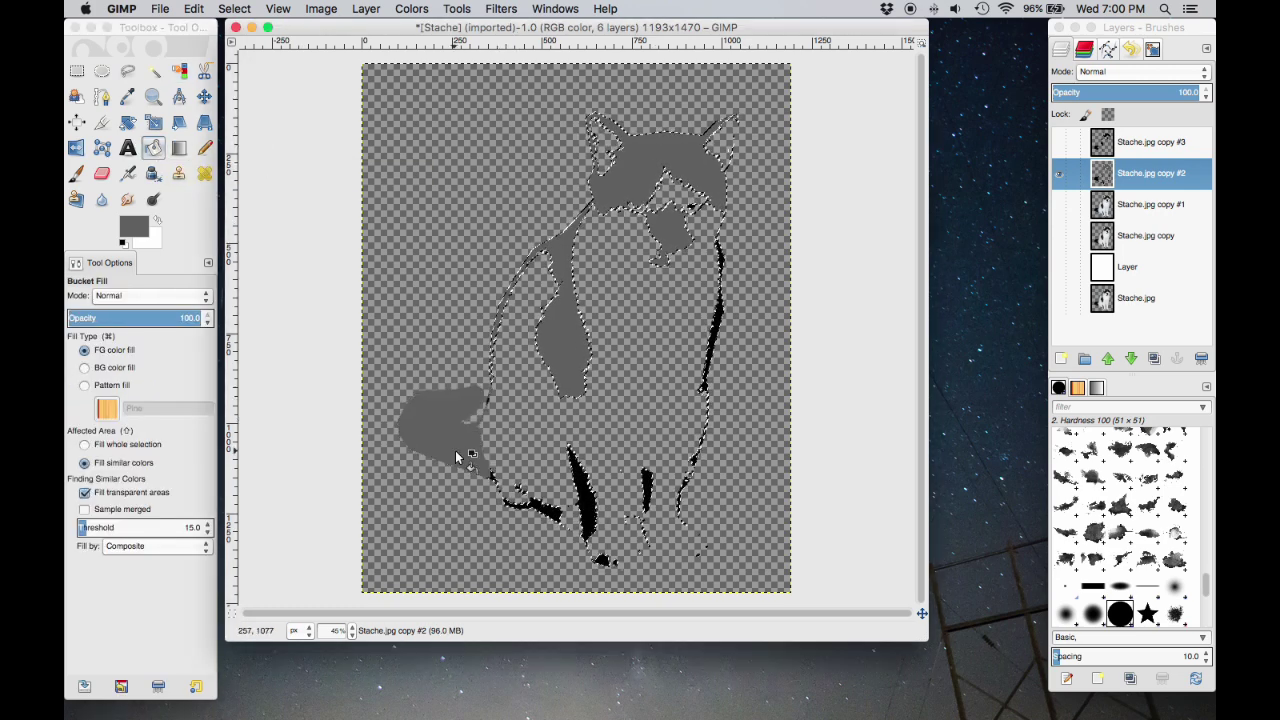
pyautogui.click(590, 497)
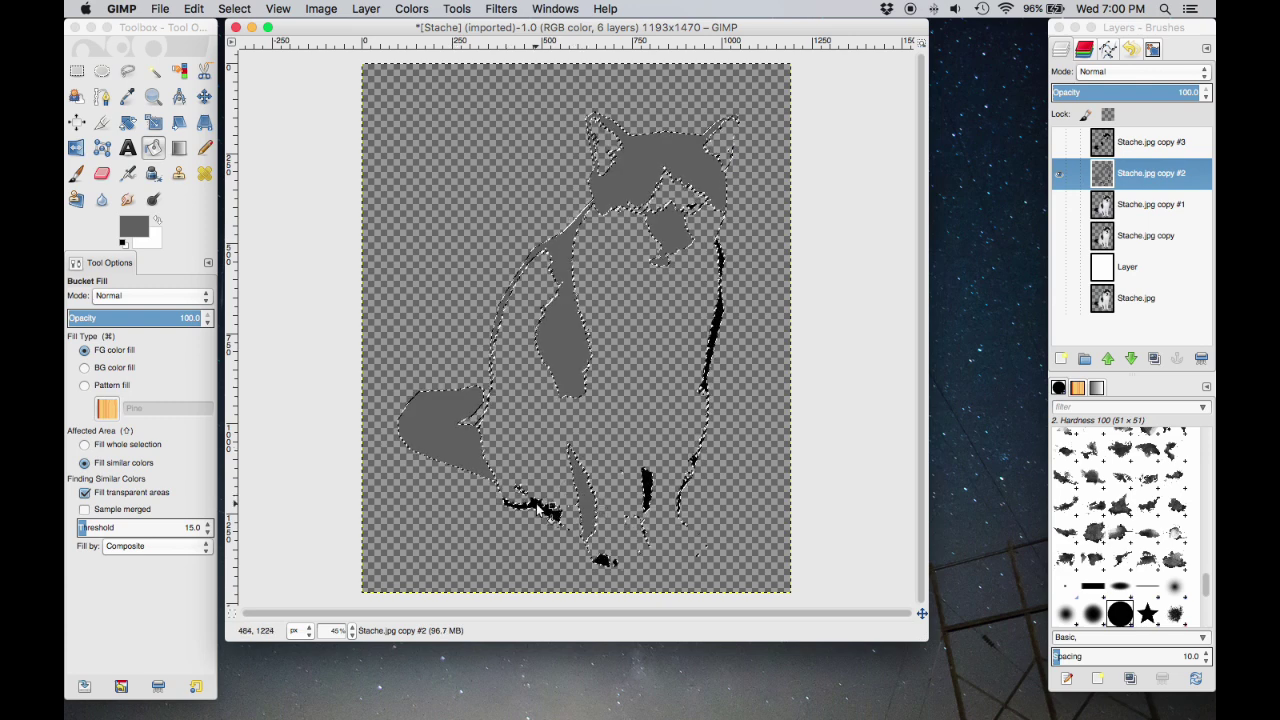
pyautogui.click(537, 509)
pyautogui.click(607, 560)
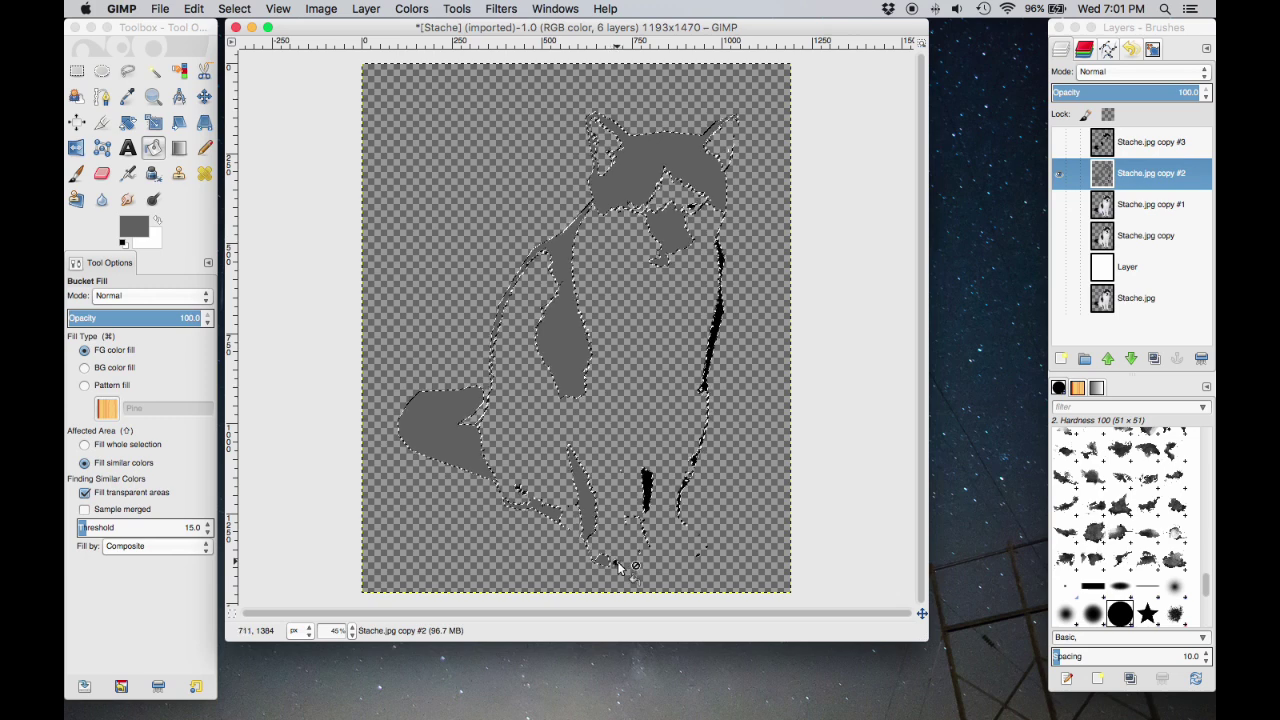
pyautogui.click(645, 492)
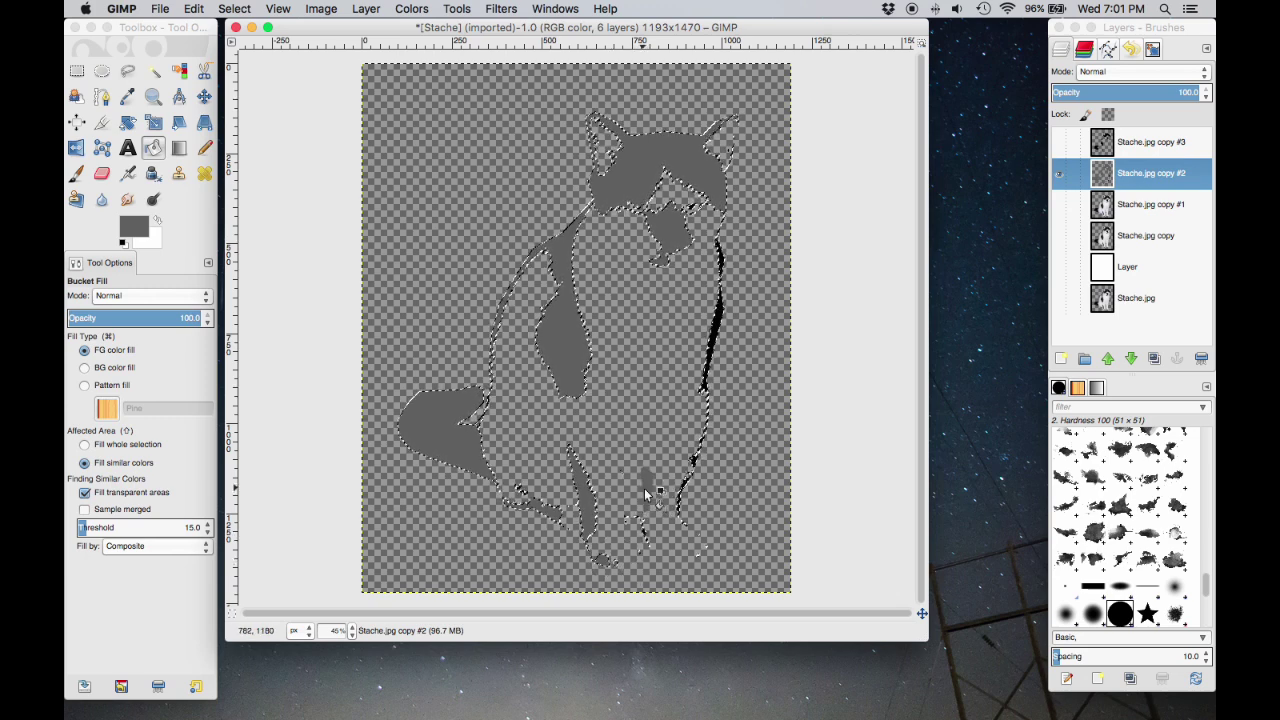
pyautogui.click(716, 325)
pyautogui.click(694, 456)
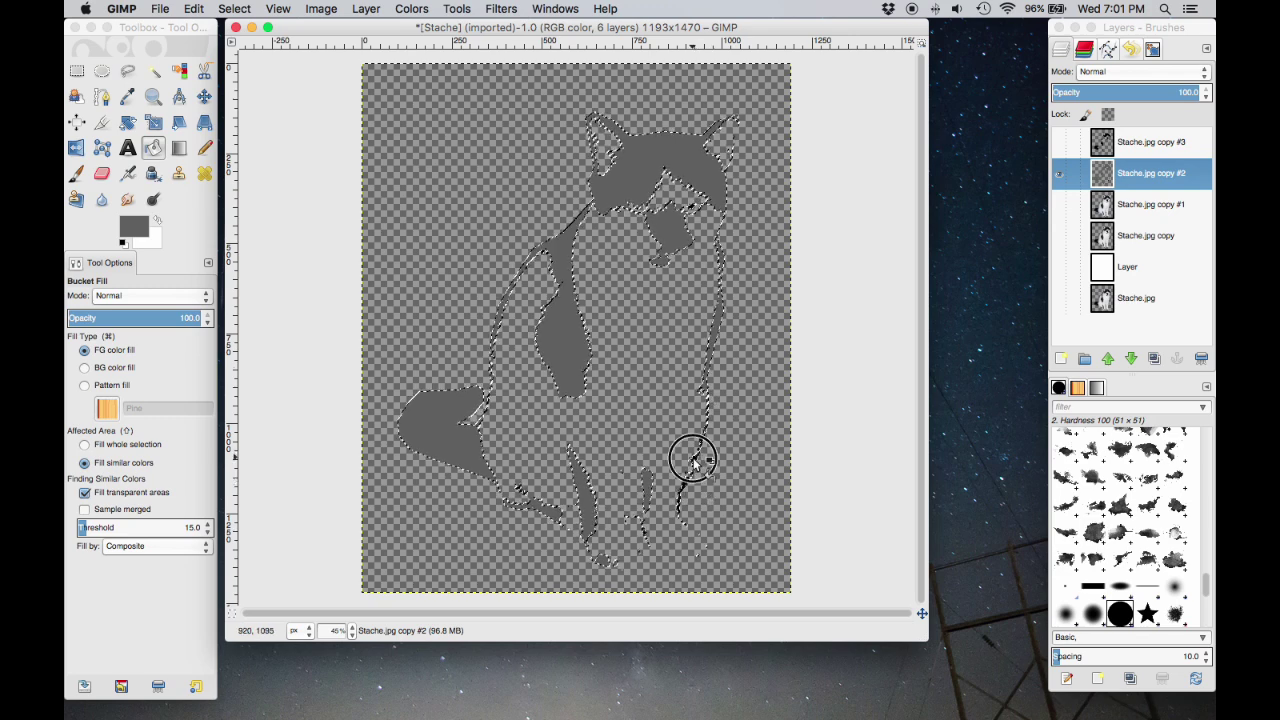
pyautogui.click(686, 487)
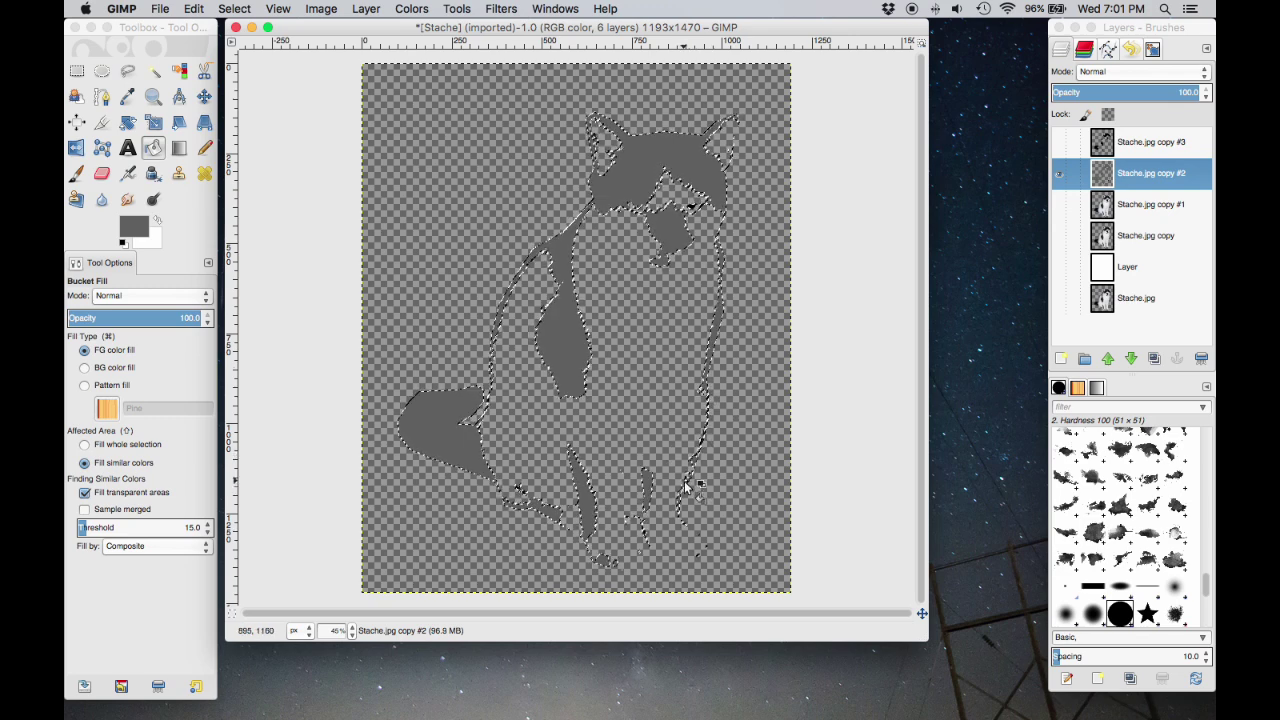
# Paint over the remaining black bits in the selection with the 2. Hardness 100 brush at size 314.97, and clear the selection.
pyautogui.click(79, 174)
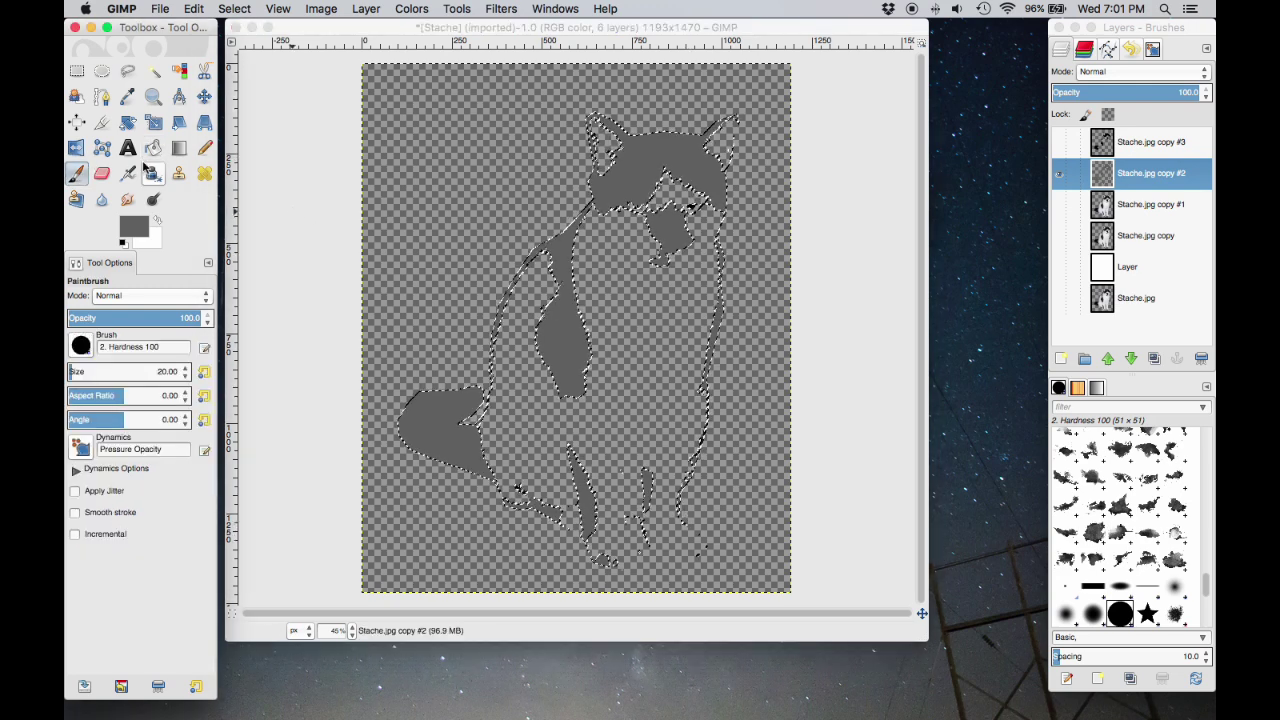
pyautogui.click(81, 346)
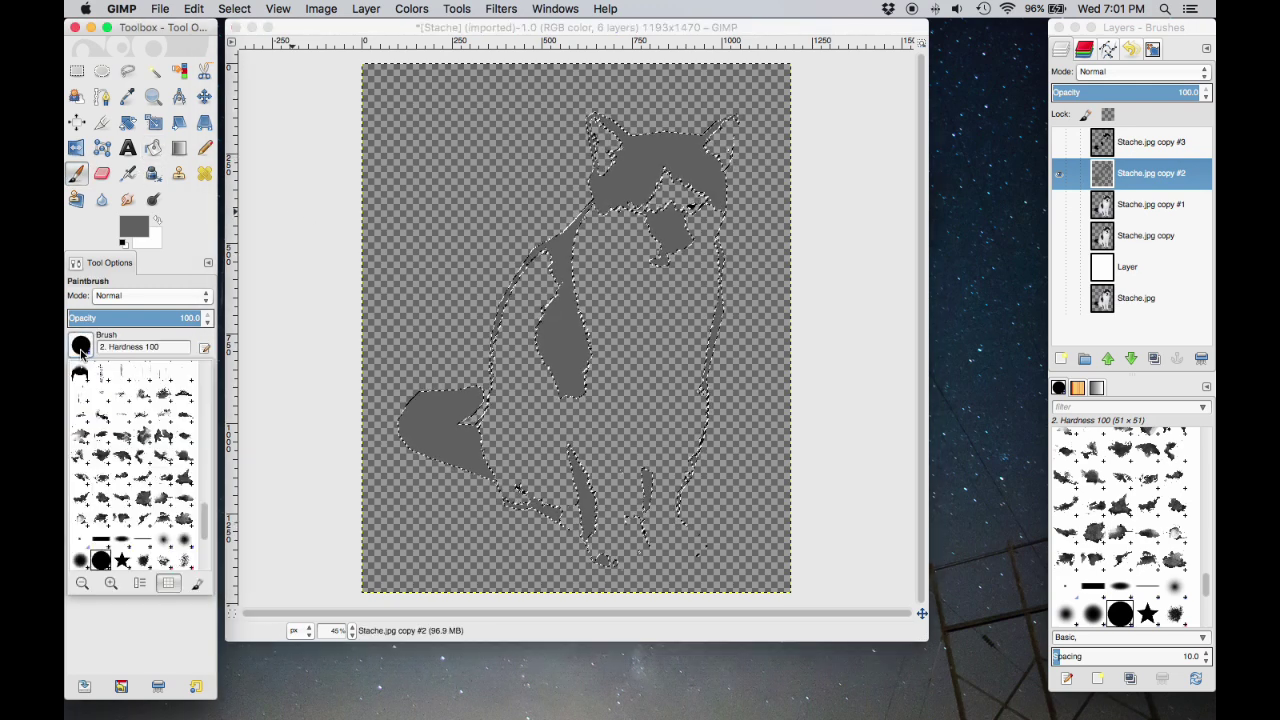
pyautogui.click(81, 346)
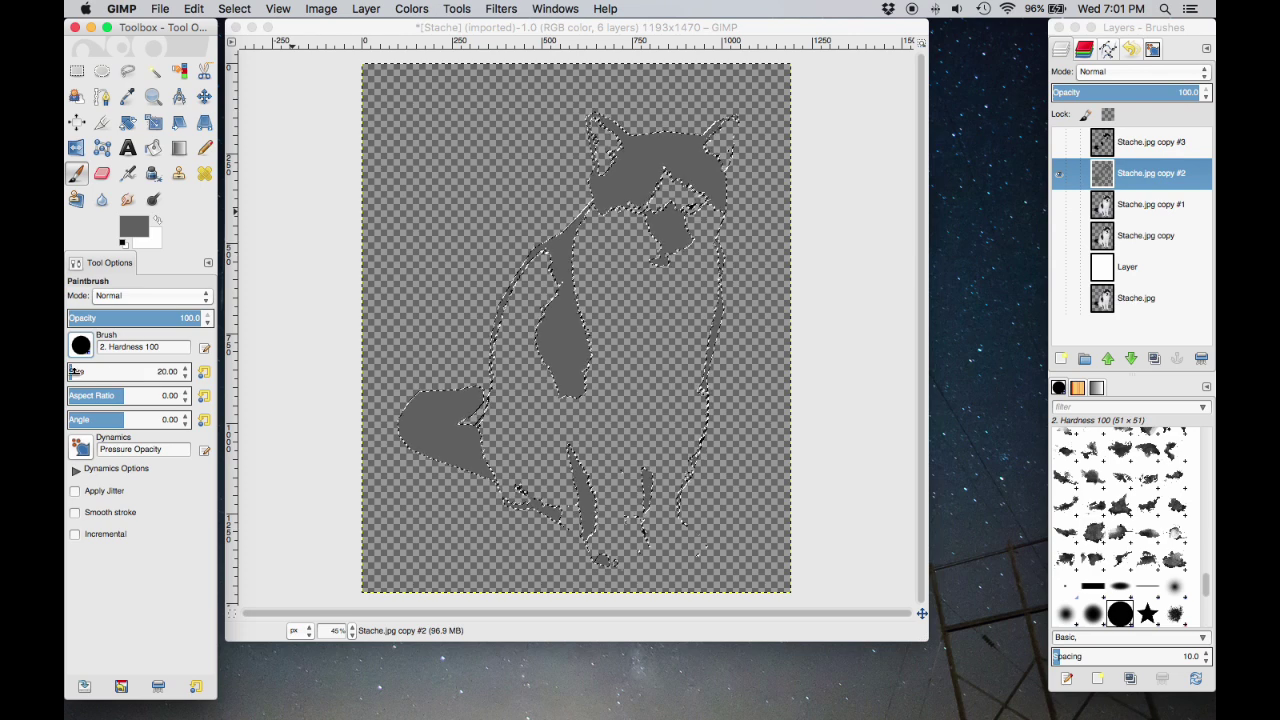
pyautogui.click(205, 372)
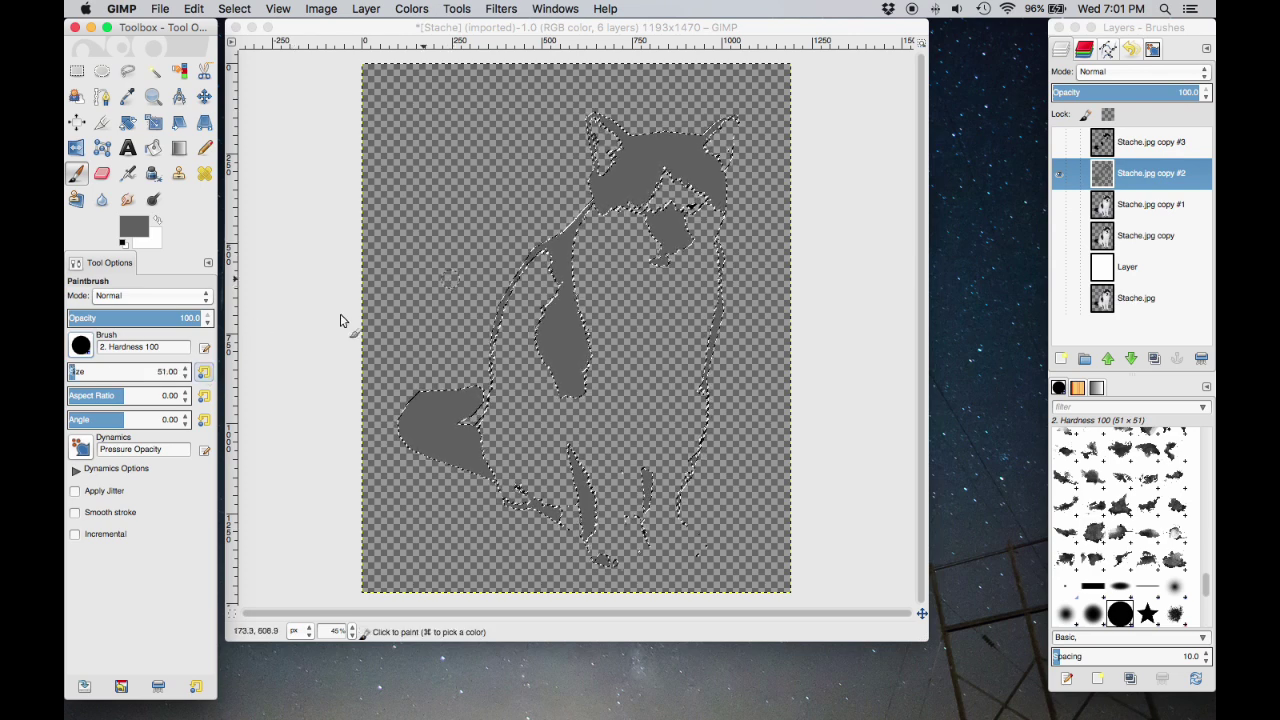
pyautogui.moveTo(116, 369)
pyautogui.mouseDown()
pyautogui.moveTo(77, 368)
pyautogui.moveTo(100, 370)
pyautogui.mouseUp()
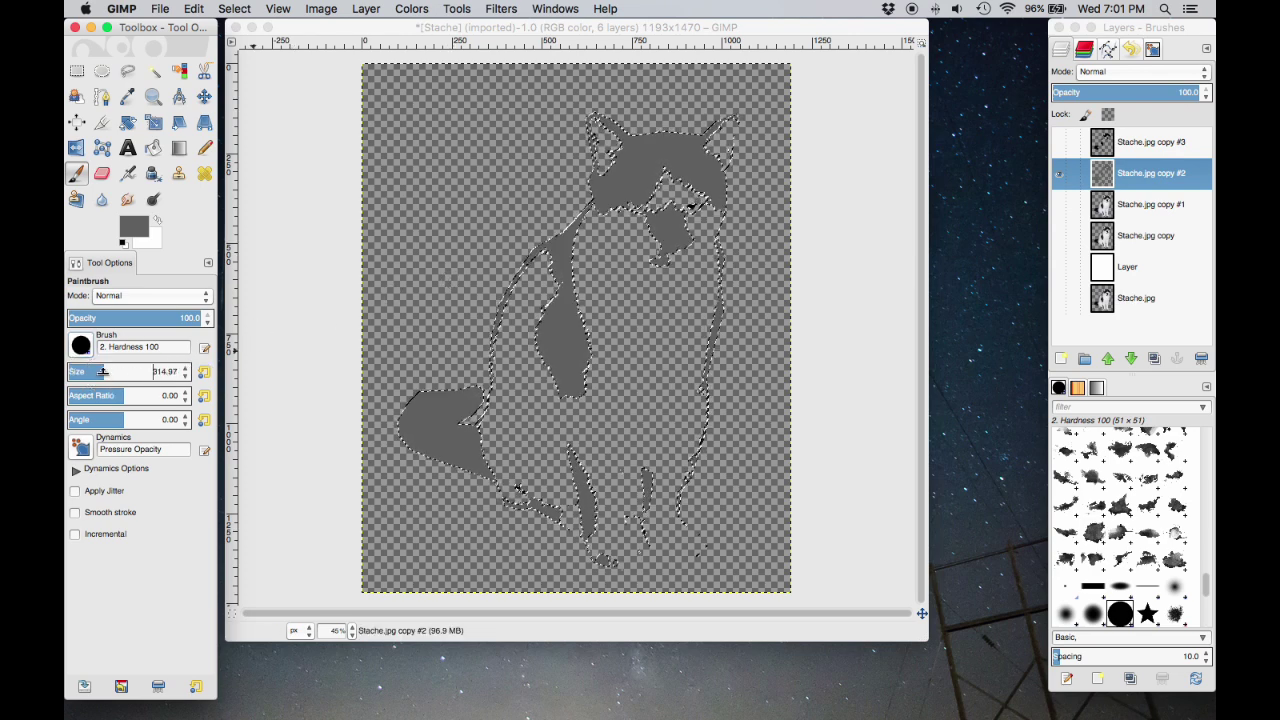
pyautogui.moveTo(444, 441)
pyautogui.mouseDown()
pyautogui.moveTo(484, 369)
pyautogui.moveTo(490, 428)
pyautogui.moveTo(571, 539)
pyautogui.moveTo(671, 567)
pyautogui.moveTo(701, 520)
pyautogui.moveTo(732, 561)
pyautogui.moveTo(694, 381)
pyautogui.moveTo(723, 277)
pyautogui.moveTo(714, 148)
pyautogui.moveTo(593, 143)
pyautogui.moveTo(626, 155)
pyautogui.moveTo(689, 290)
pyautogui.moveTo(744, 310)
pyautogui.moveTo(453, 218)
pyautogui.moveTo(585, 366)
pyautogui.moveTo(532, 278)
pyautogui.moveTo(615, 462)
pyautogui.moveTo(446, 466)
pyautogui.moveTo(415, 404)
pyautogui.moveTo(612, 536)
pyautogui.moveTo(659, 415)
pyautogui.moveTo(585, 150)
pyautogui.mouseUp()
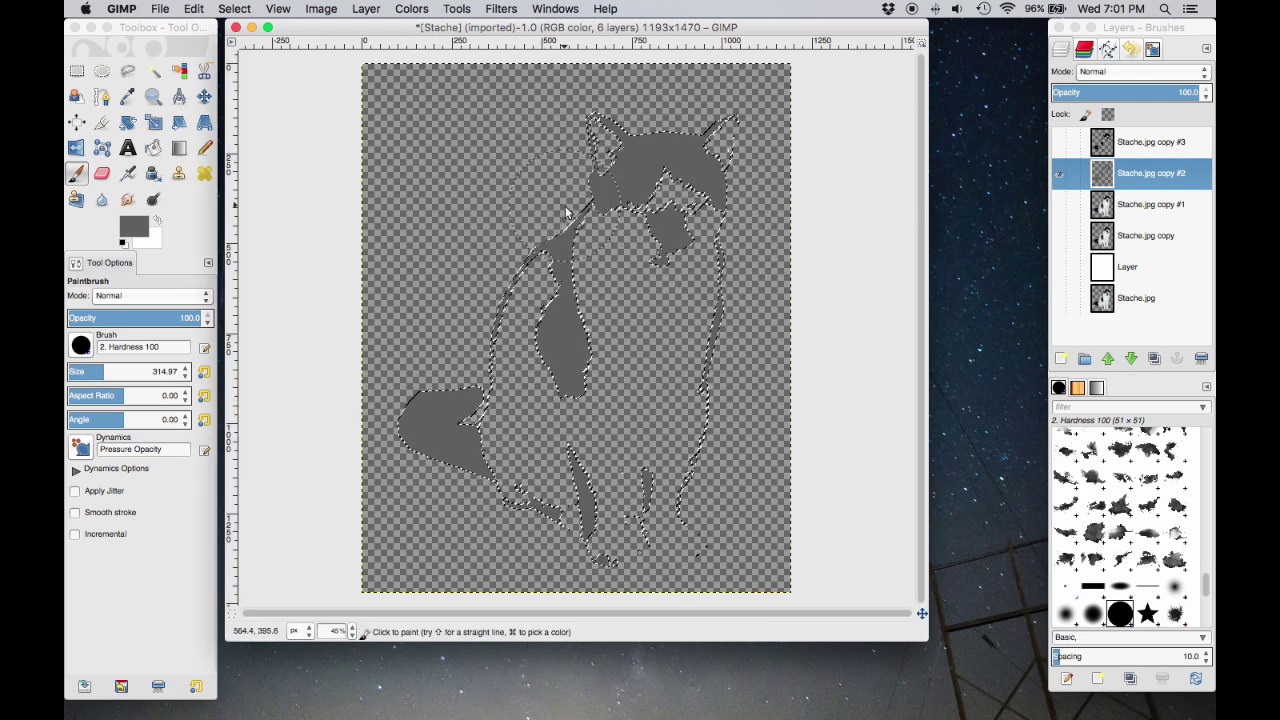
pyautogui.click(236, 9)
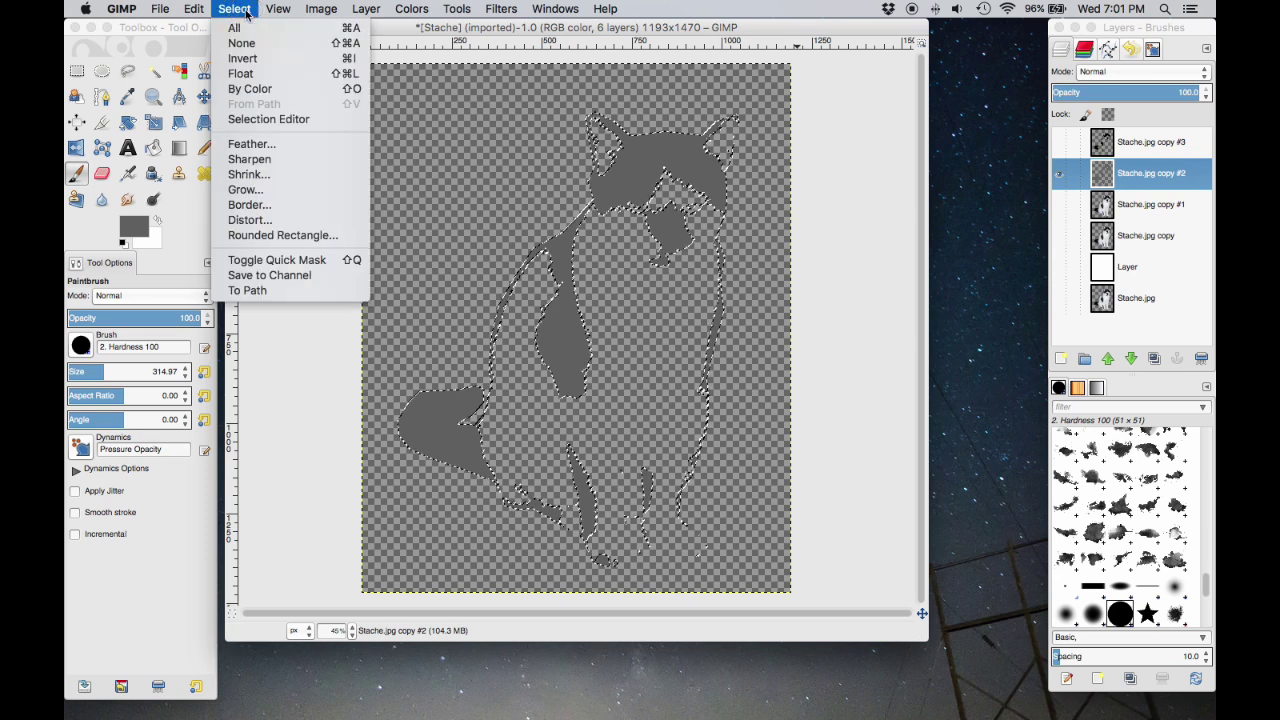
pyautogui.click(250, 44)
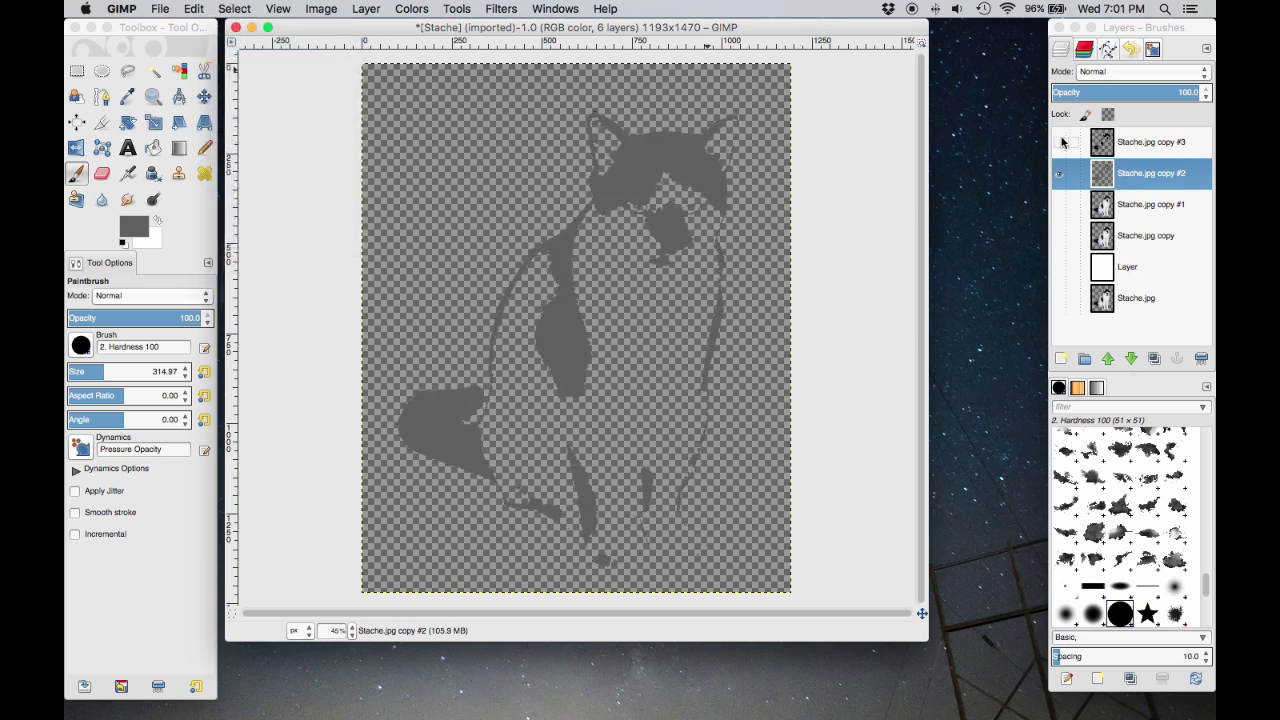
# Show Stache.jpg copy #3 and briefly turn on the white layer to preview the black and dark gray tones together.
pyautogui.click(1058, 146)
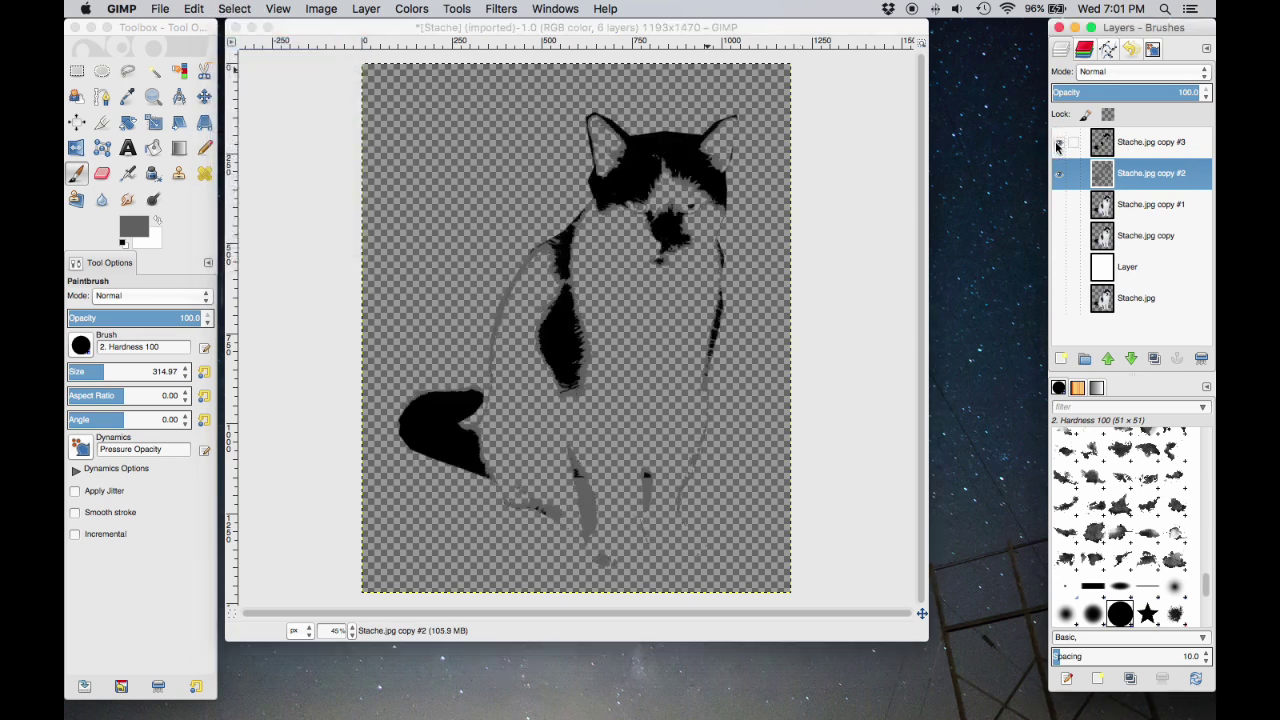
pyautogui.click(1060, 268)
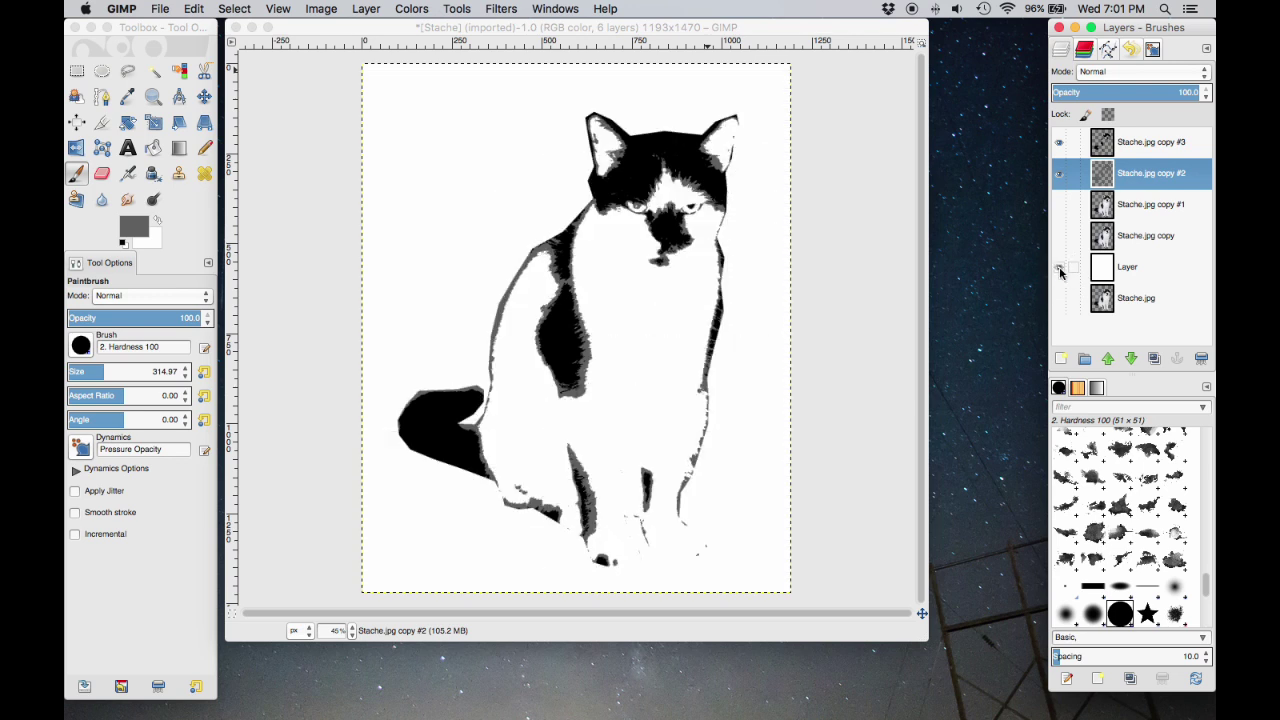
pyautogui.click(1060, 268)
# Hide Stache.jpg copy #2 and copy #3, and make Stache.jpg copy #1 the active, visible layer.
pyautogui.click(1058, 174)
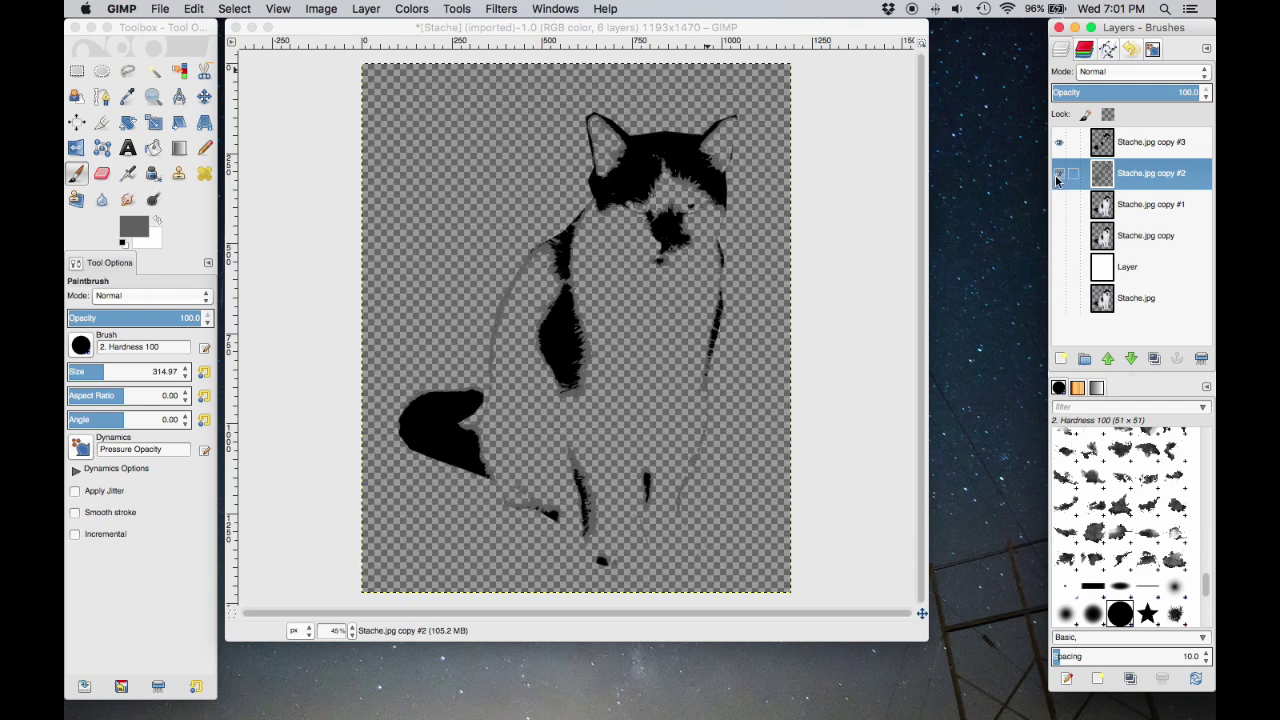
pyautogui.click(1058, 142)
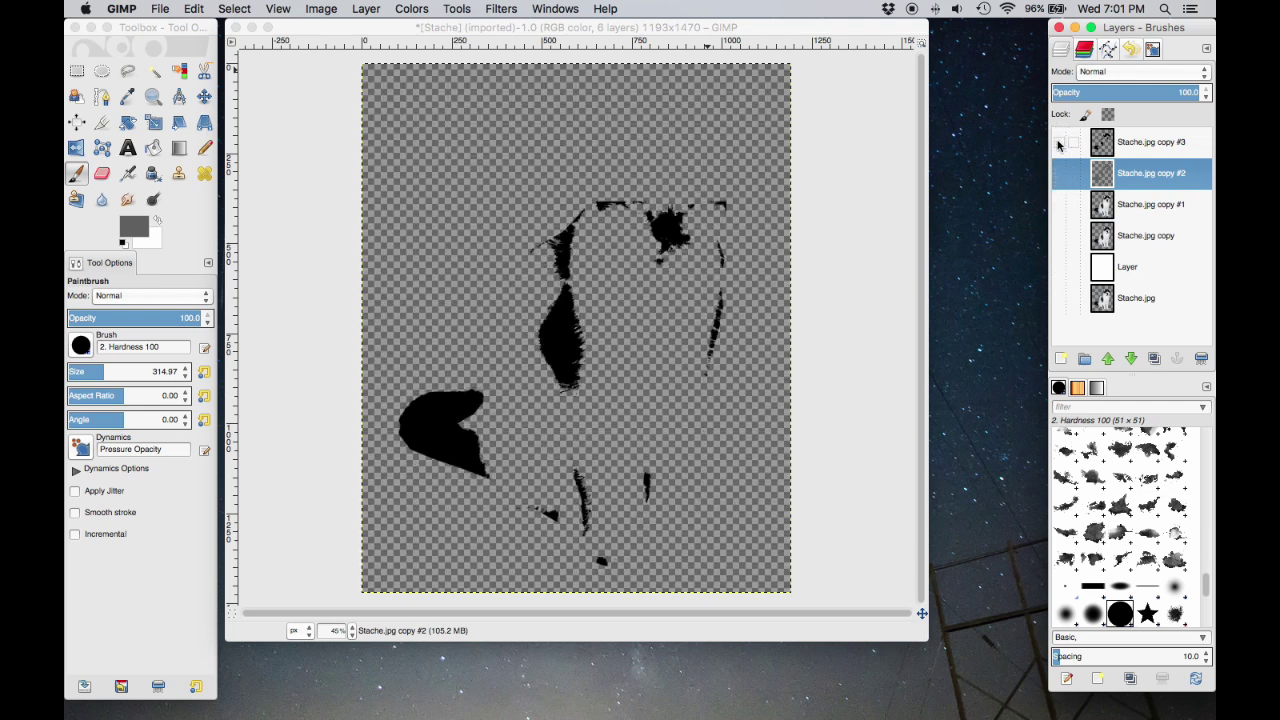
pyautogui.click(1058, 205)
pyautogui.click(1136, 205)
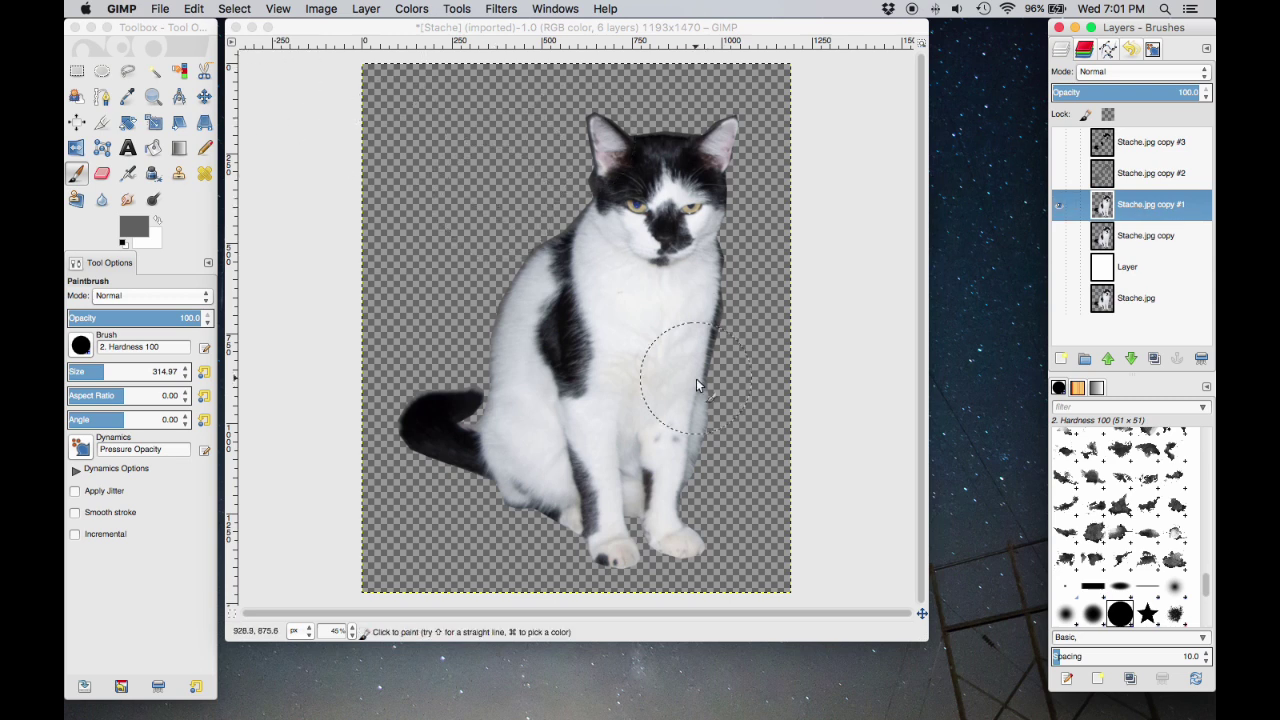
# Apply Threshold to the Stache.jpg copy #1 layer with a range of 231 to 255.
pyautogui.click(181, 71)
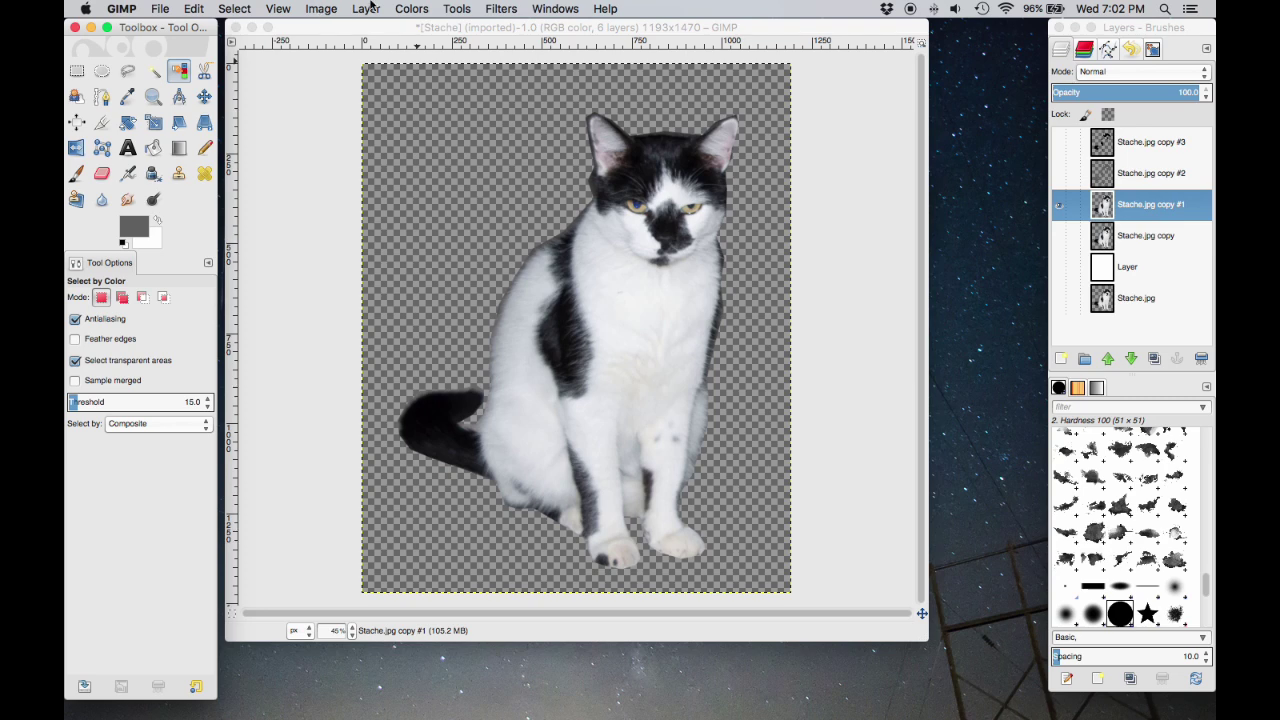
pyautogui.click(409, 9)
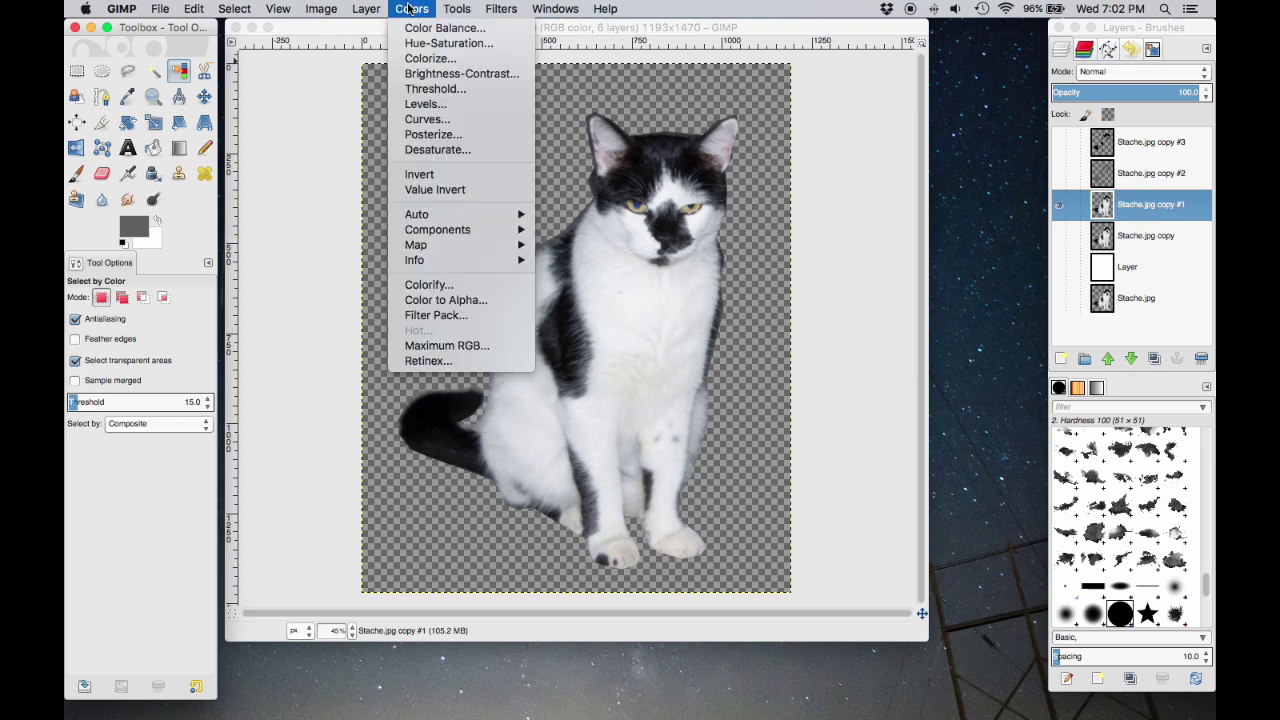
pyautogui.click(437, 90)
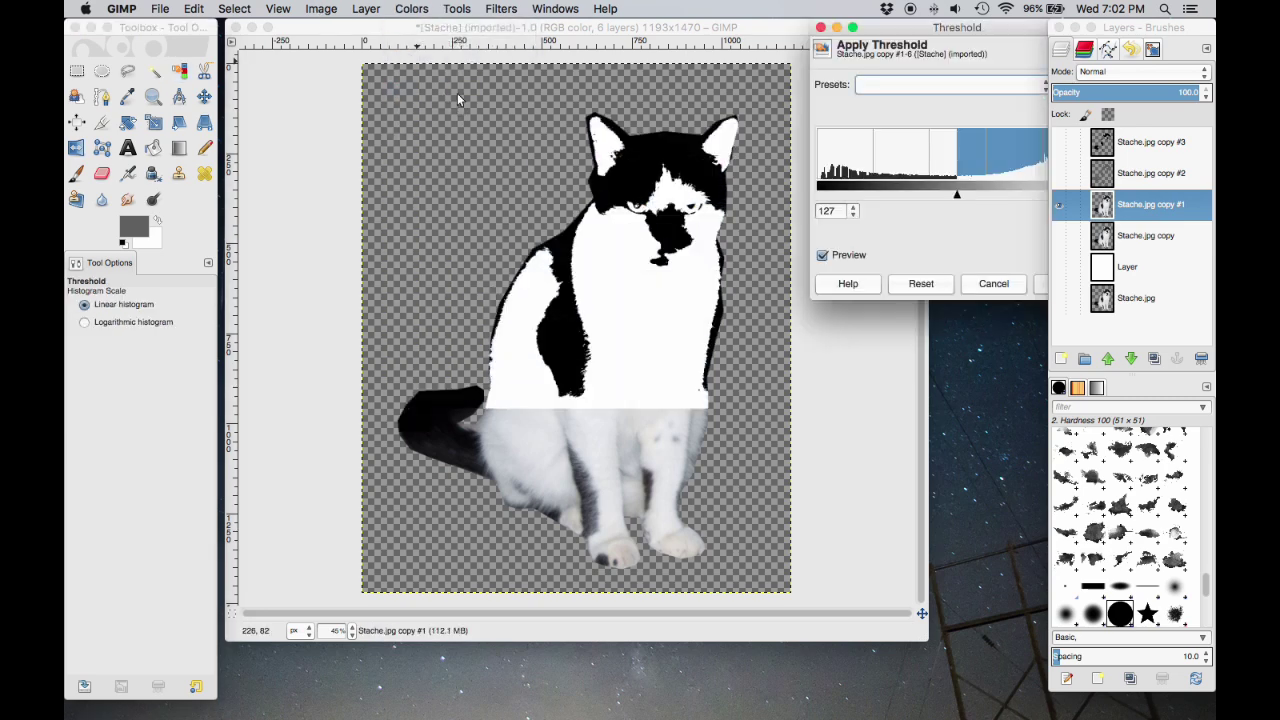
pyautogui.moveTo(955, 197); pyautogui.dragTo(1049, 235)
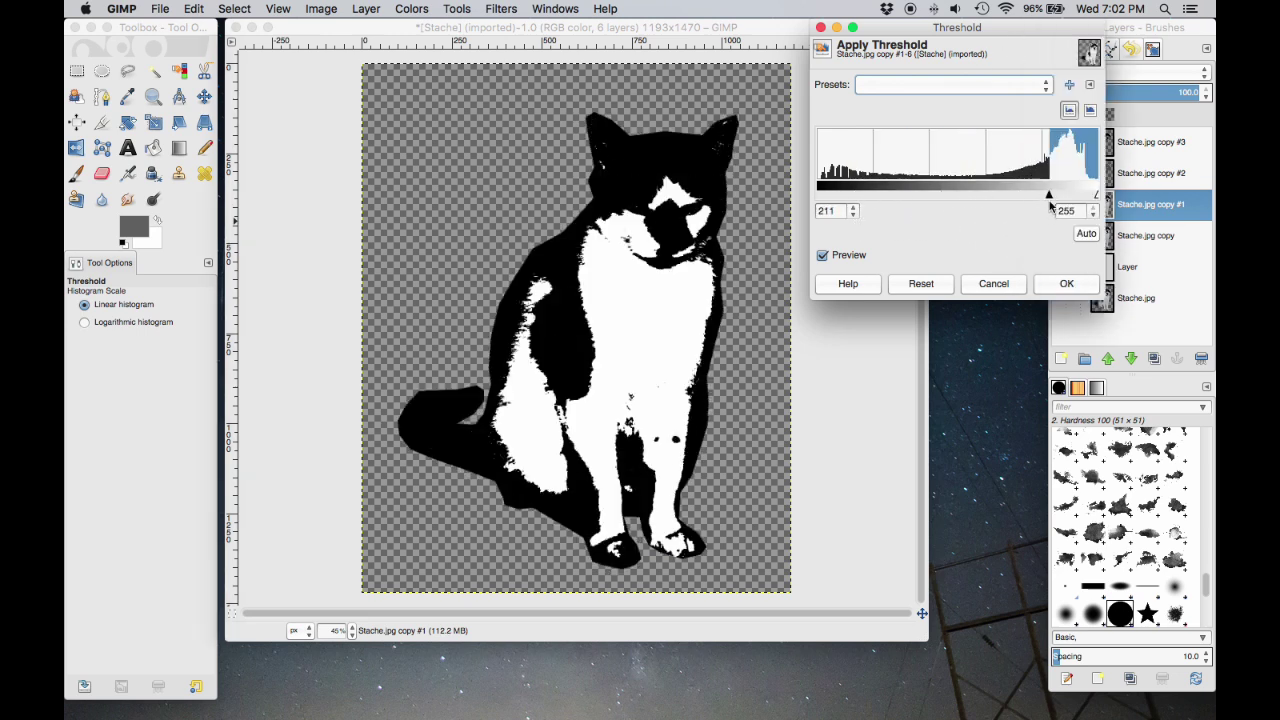
pyautogui.moveTo(1049, 197)
pyautogui.mouseDown()
pyautogui.moveTo(1070, 199)
pyautogui.moveTo(997, 192)
pyautogui.moveTo(1070, 195)
pyautogui.mouseUp()
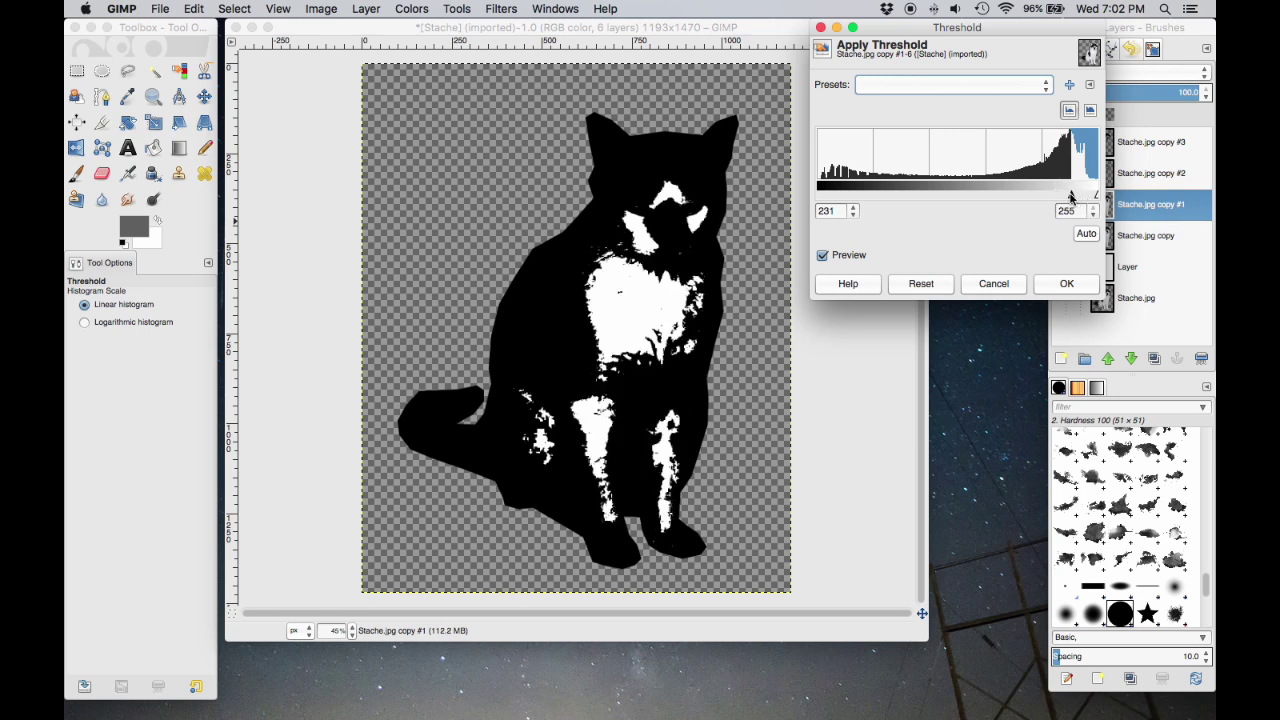
pyautogui.click(1068, 285)
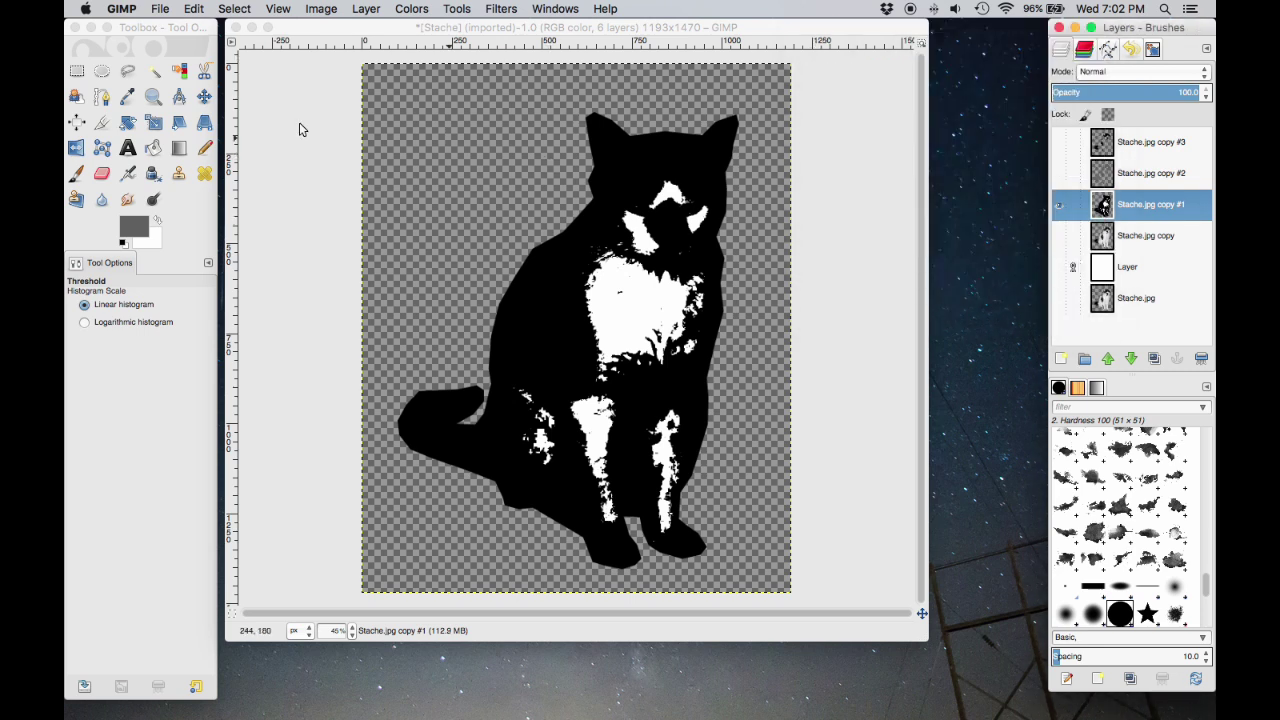
# Select the white areas of Stache.jpg copy #1 by color, cut them out and clear the selection.
pyautogui.click(179, 70)
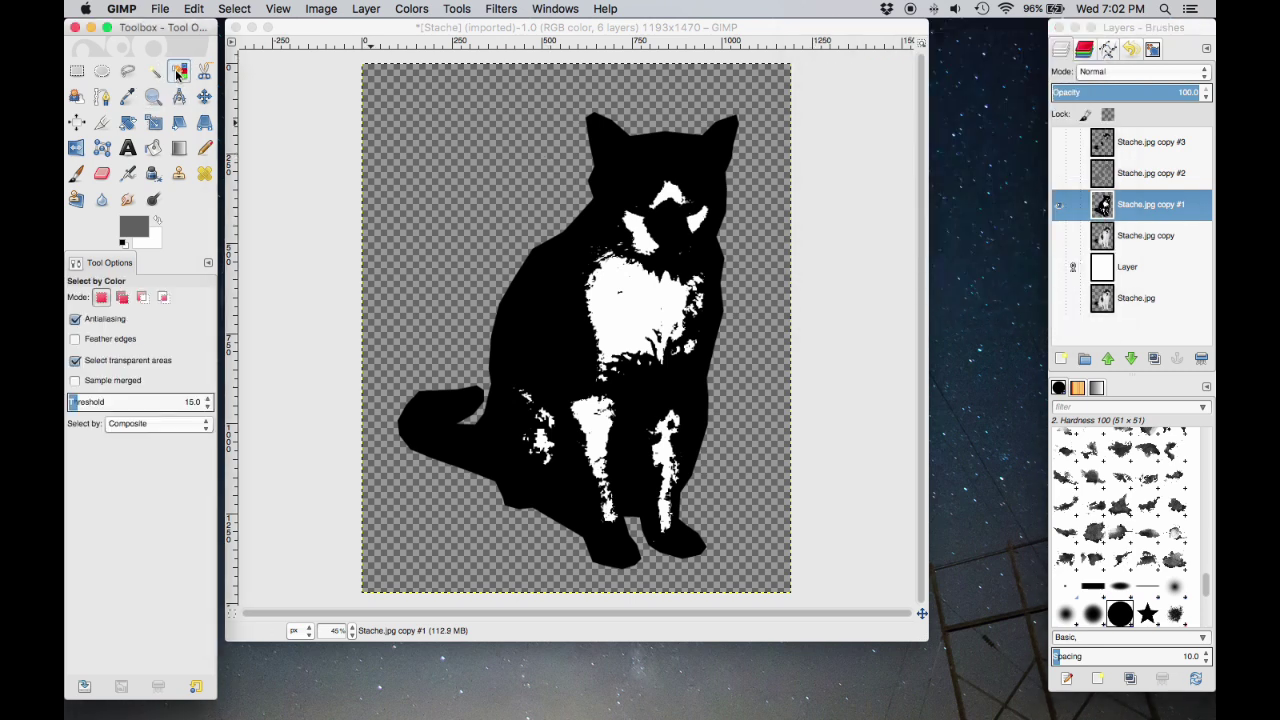
pyautogui.click(618, 314)
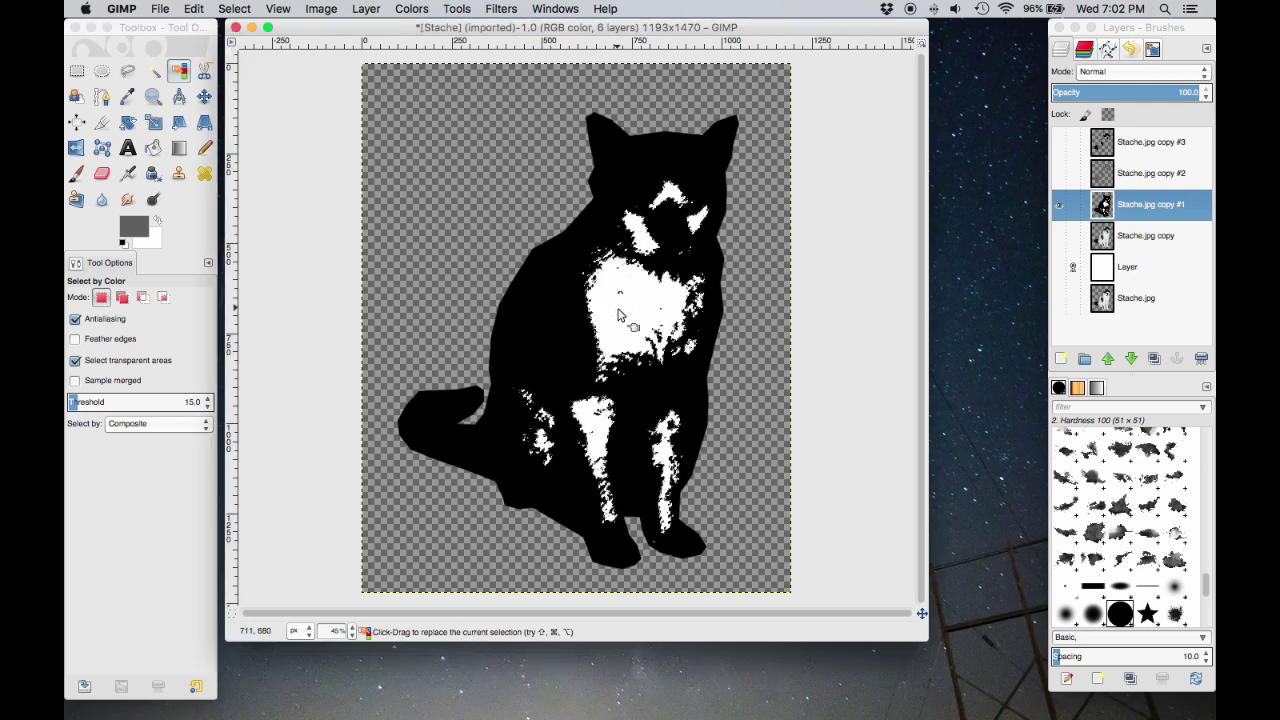
pyautogui.click(194, 9)
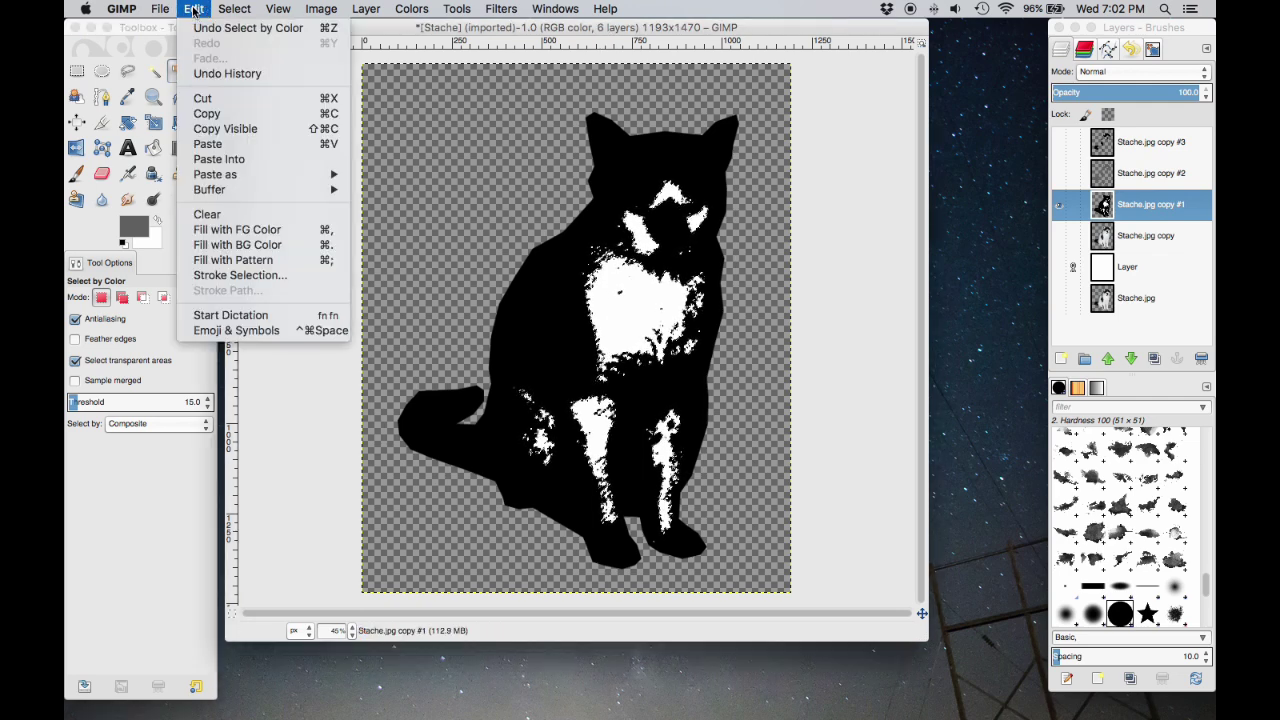
pyautogui.click(203, 97)
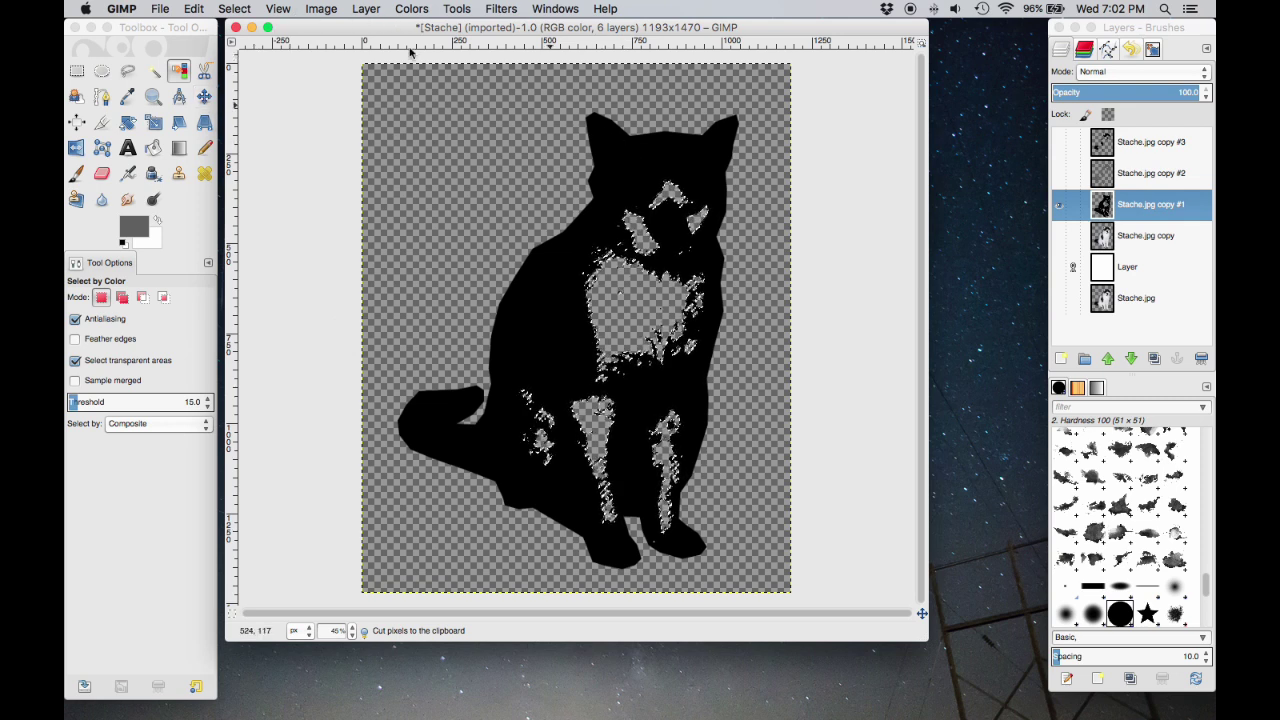
pyautogui.click(234, 9)
pyautogui.click(233, 42)
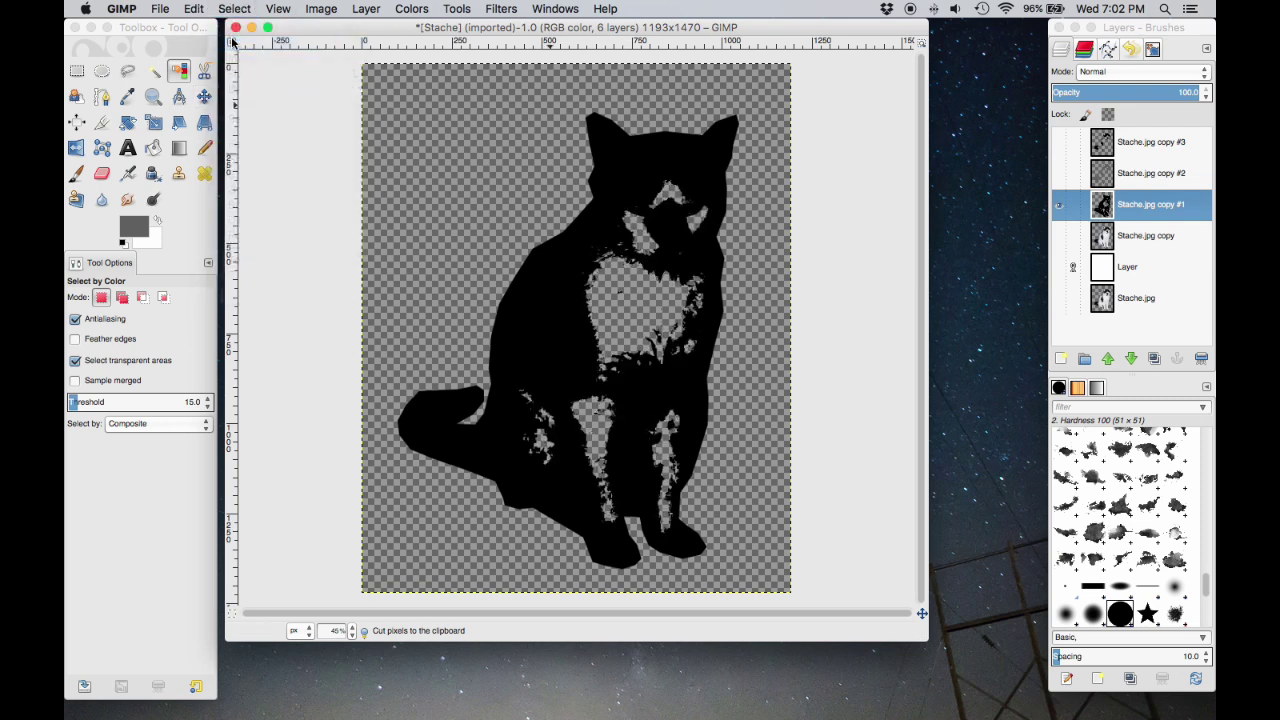
# Select the black areas of Stache.jpg copy #1 by color and bucket-fill the cat's body with light gray.
pyautogui.click(640, 159)
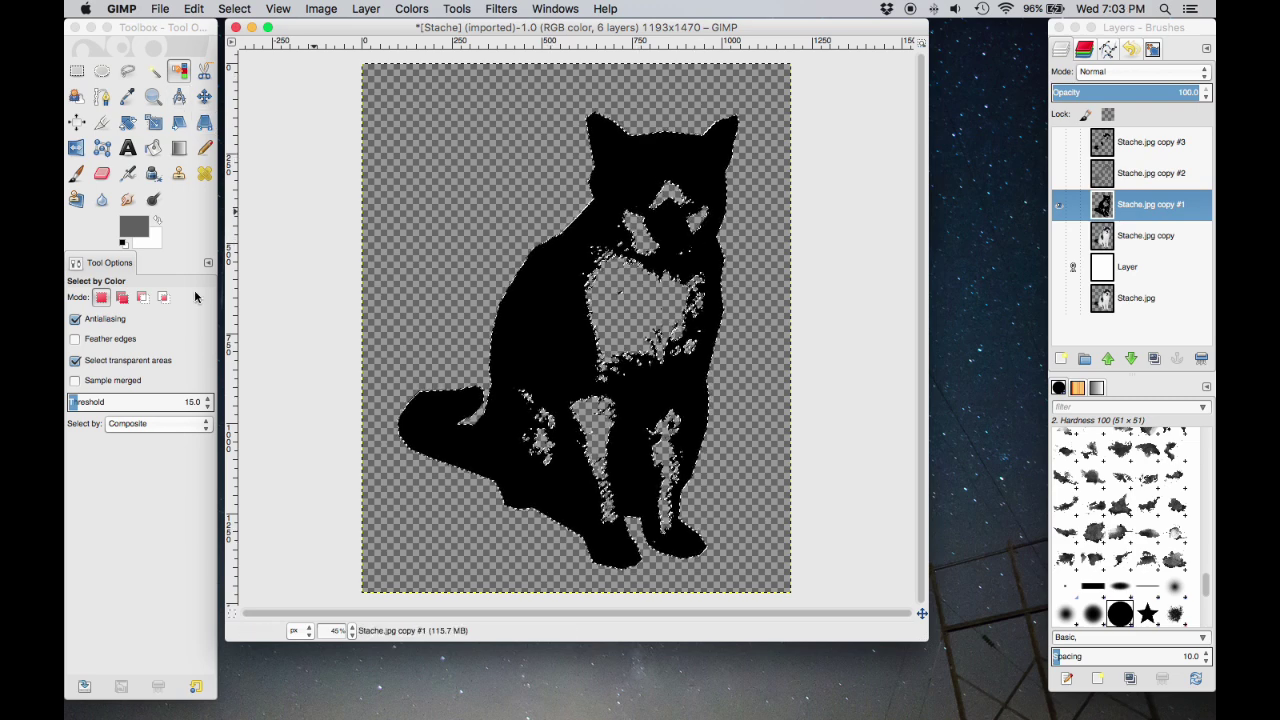
pyautogui.click(134, 227)
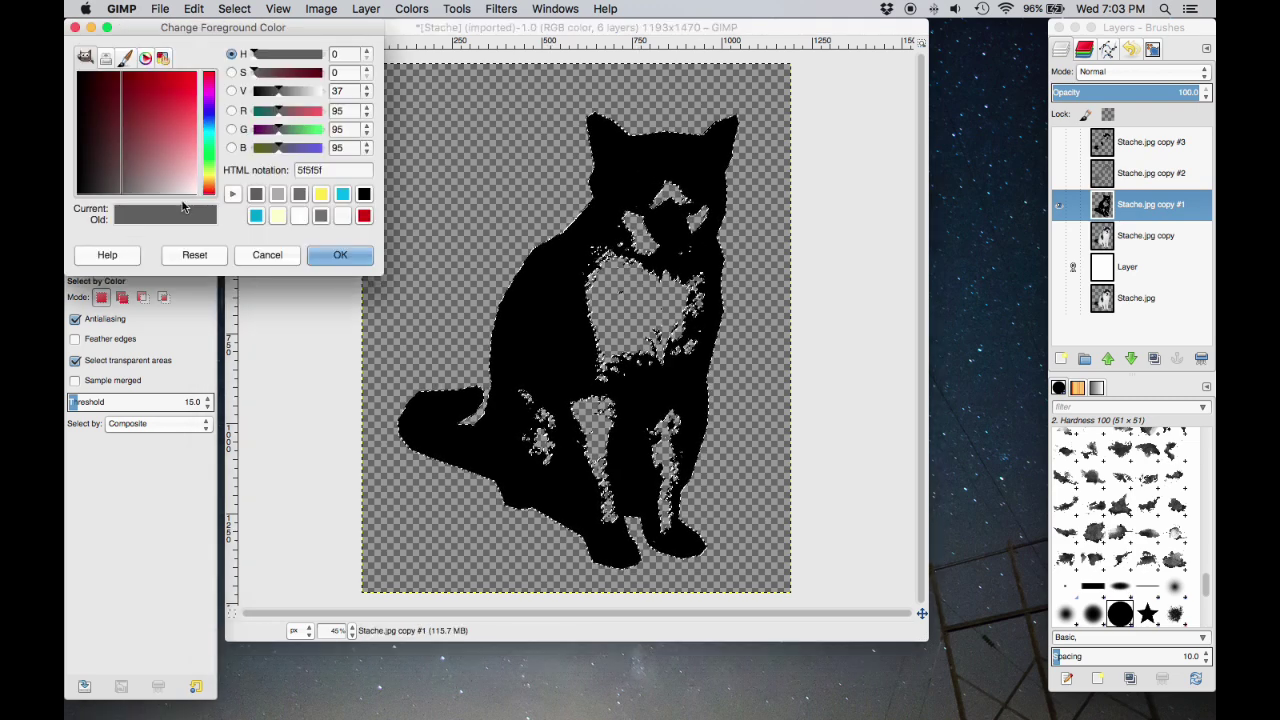
pyautogui.click(277, 193)
pyautogui.click(322, 256)
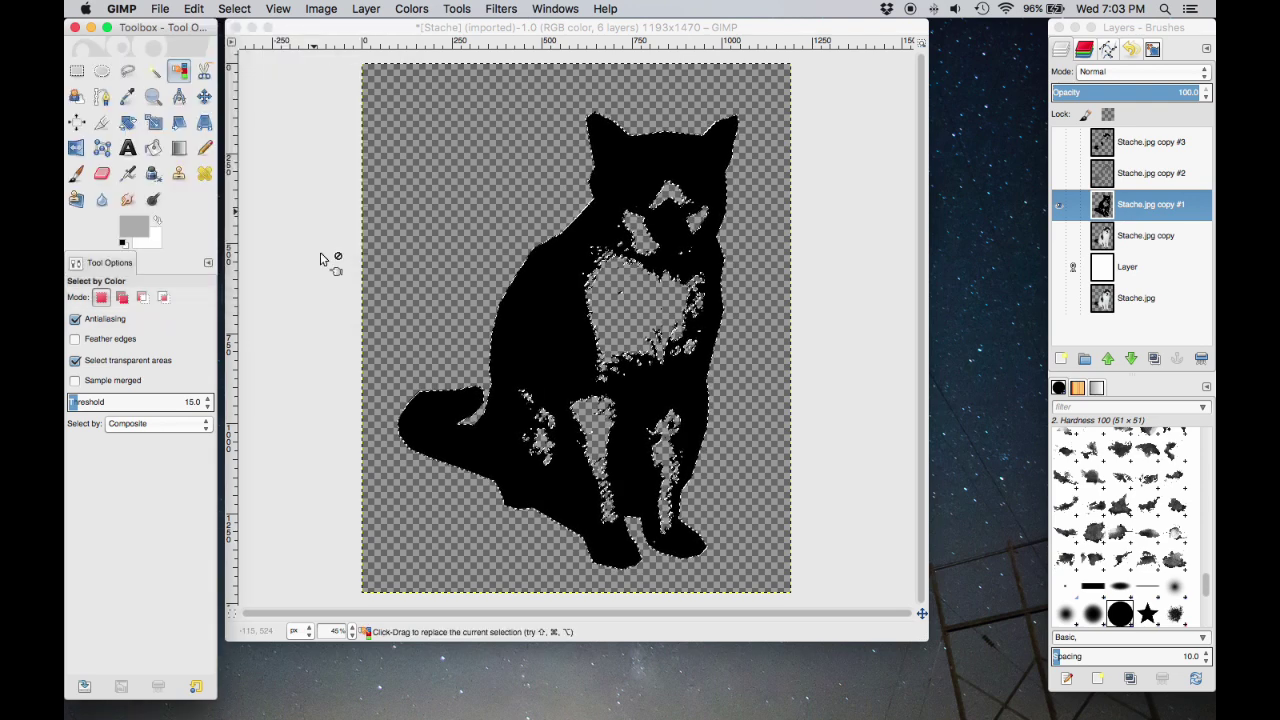
pyautogui.click(153, 148)
pyautogui.click(547, 337)
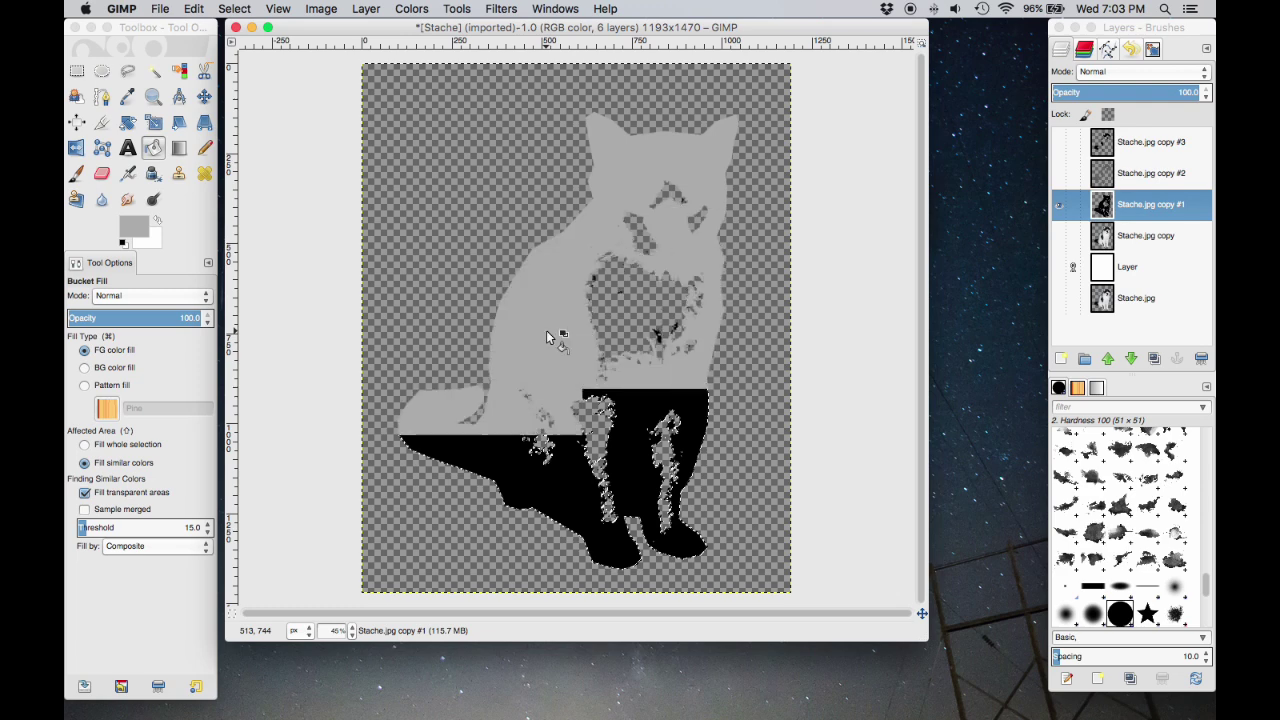
# Switch to the Paintbrush tool and clear the selection around the gray areas of Stache.jpg copy #1.
pyautogui.click(76, 173)
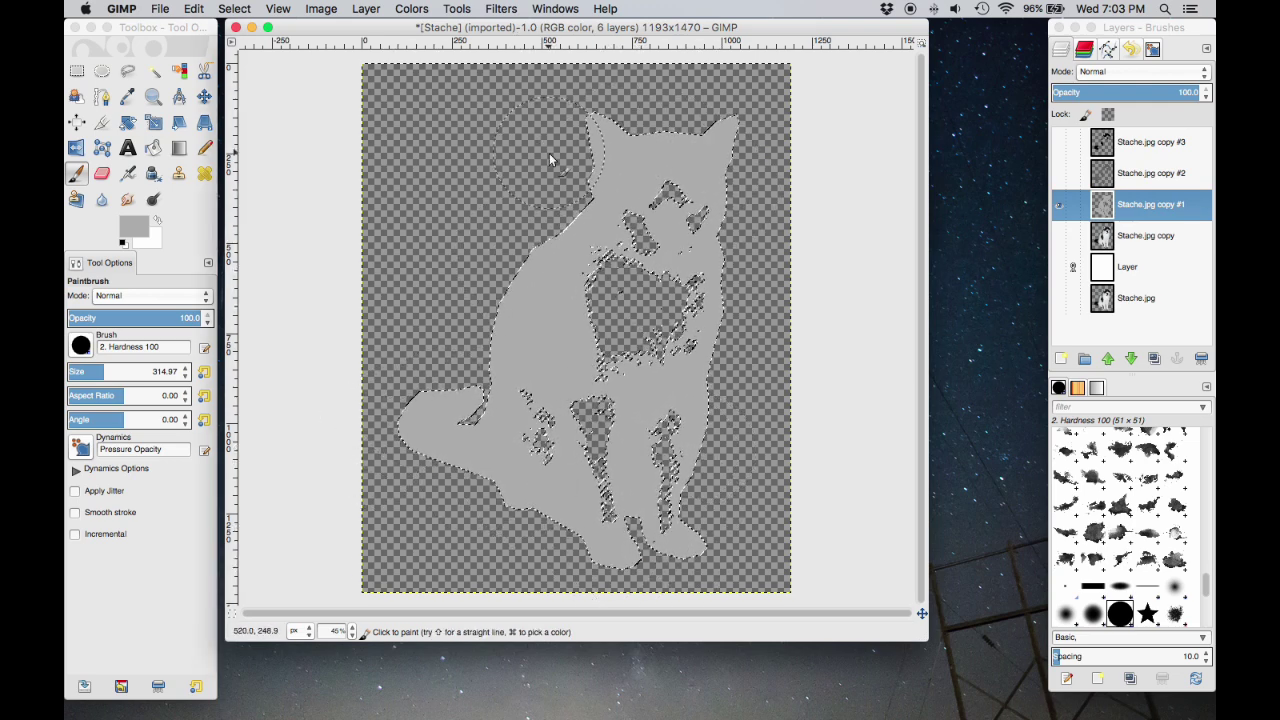
pyautogui.click(233, 9)
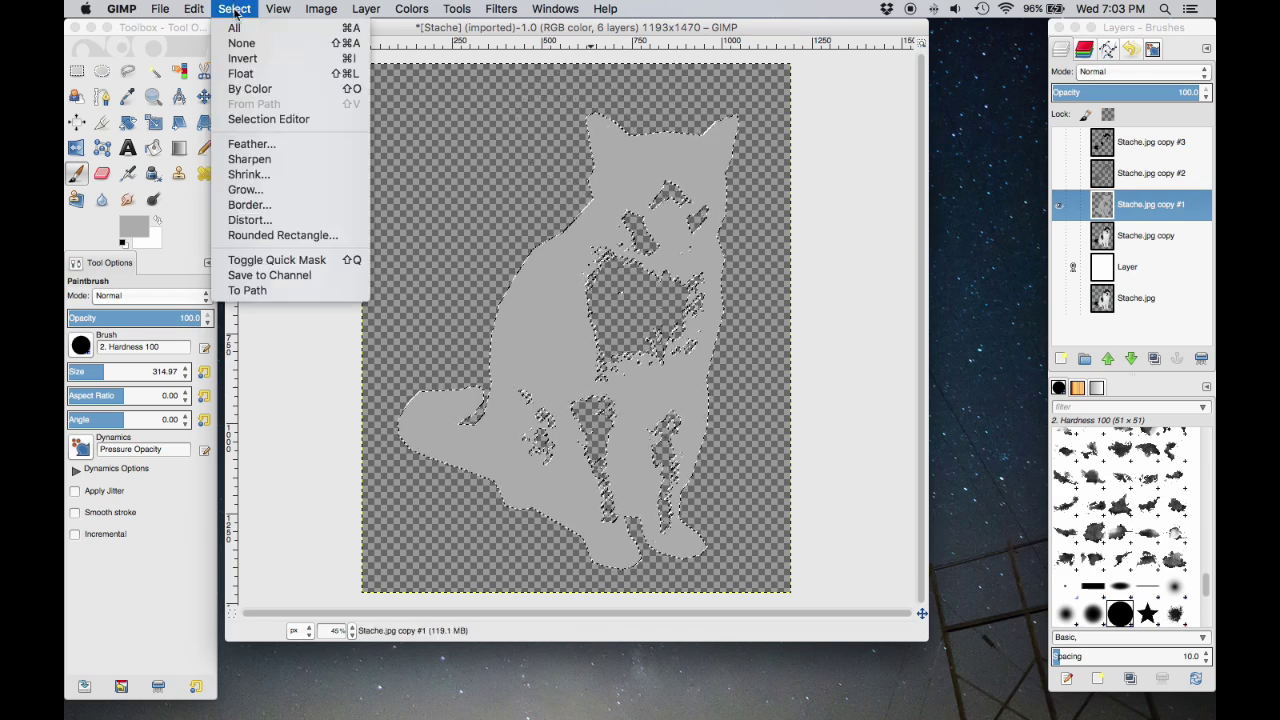
pyautogui.click(238, 40)
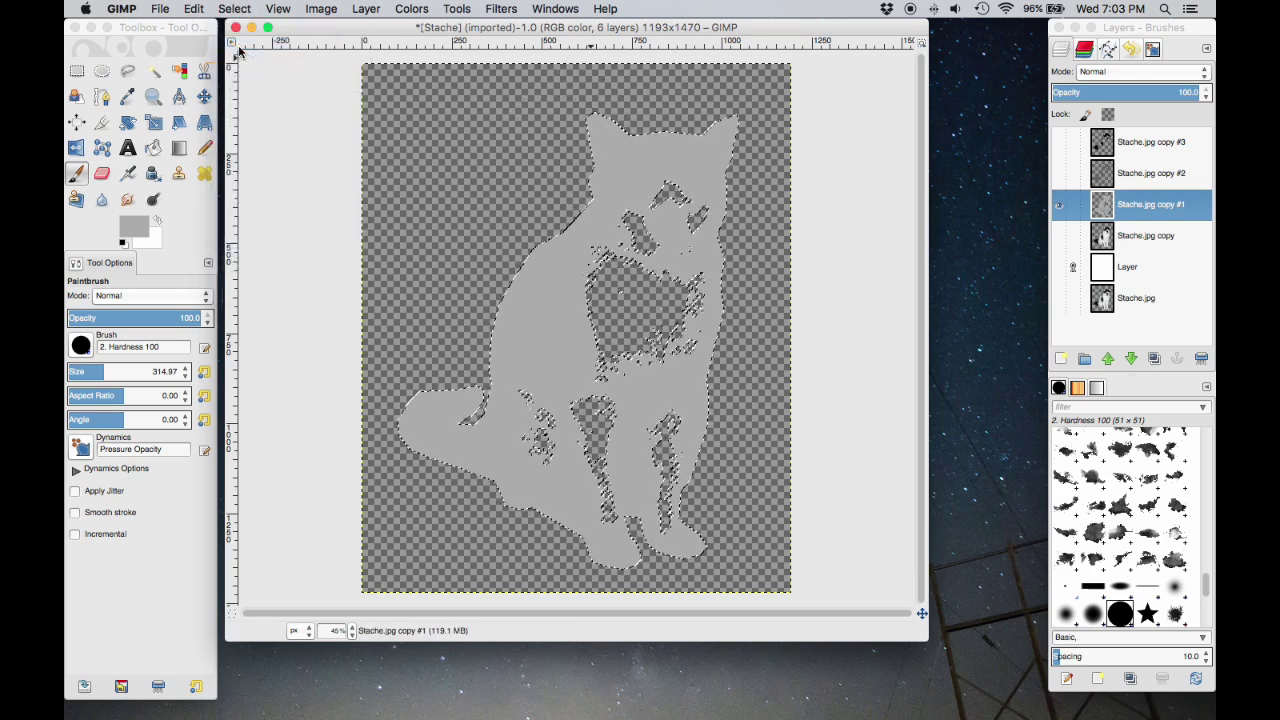
# Preview the combined tones with Stache.jpg copy #2 and copy #3 shown, toggling the white background layer on and off.
pyautogui.click(1059, 173)
pyautogui.click(1059, 143)
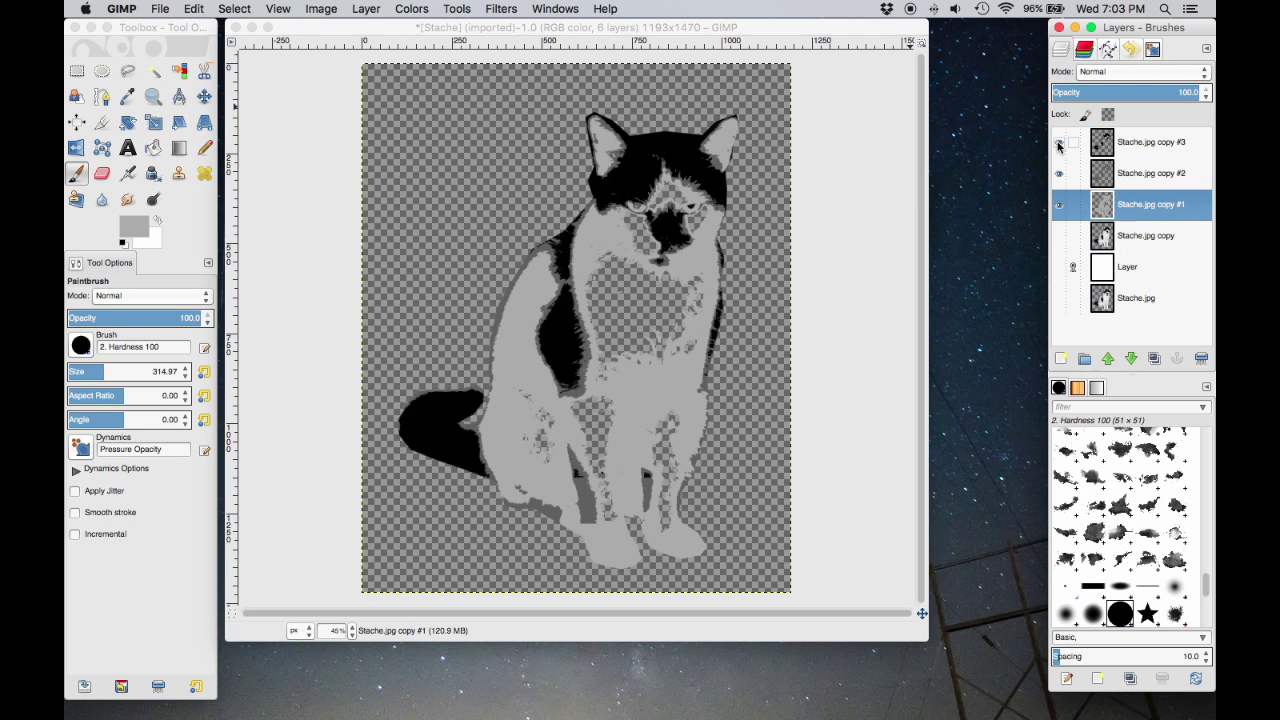
pyautogui.click(1059, 269)
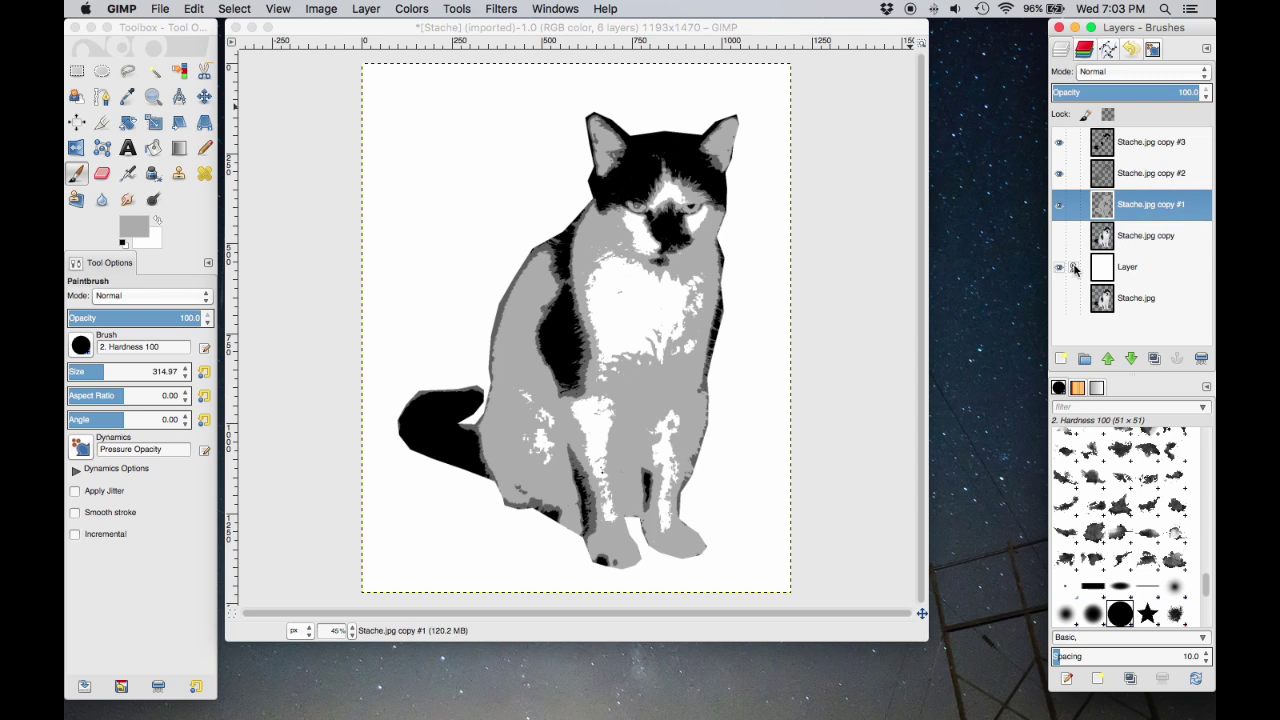
pyautogui.click(1059, 269)
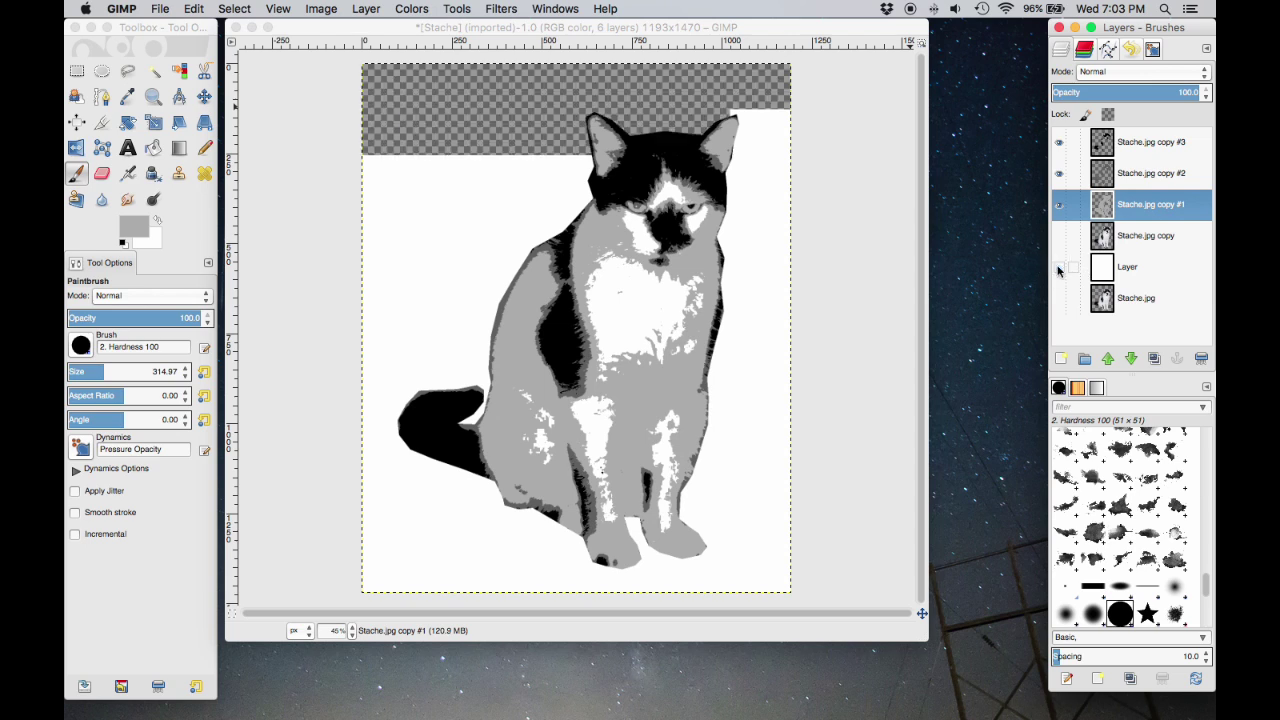
# Hide the three numbered Stache.jpg copies and make Stache.jpg copy the active, visible layer.
pyautogui.click(1059, 205)
pyautogui.click(1059, 142)
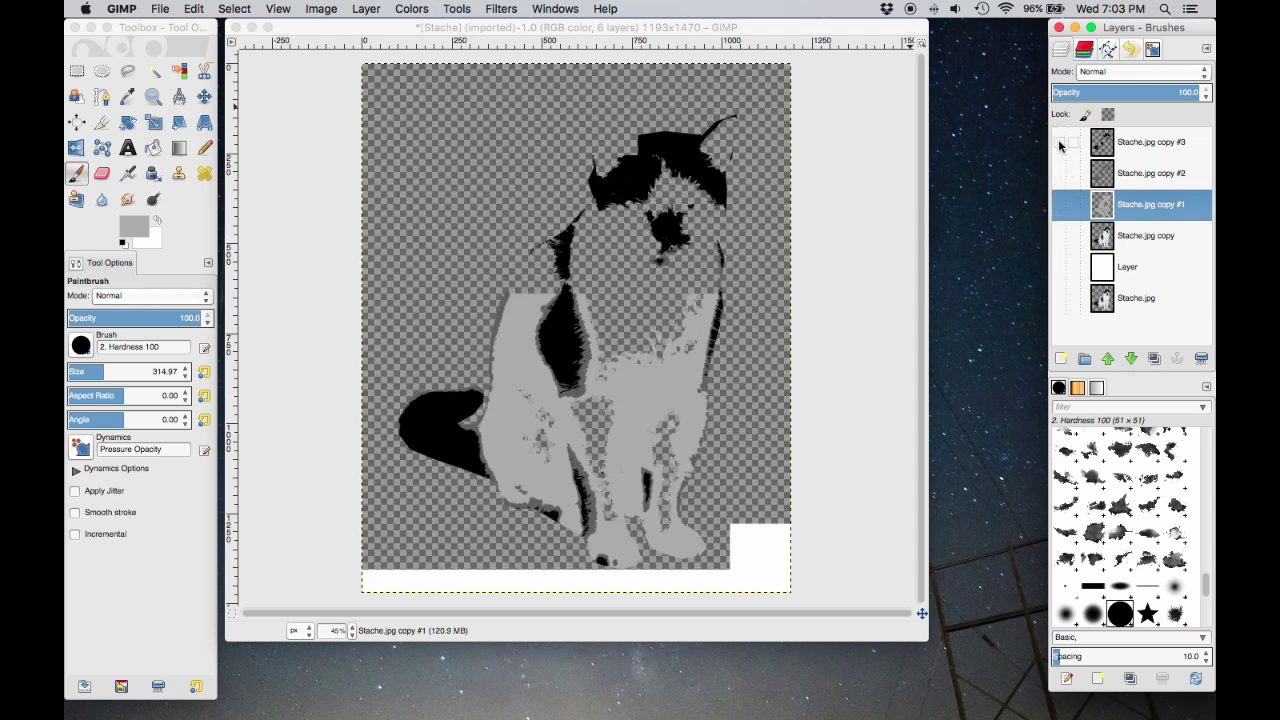
pyautogui.click(1057, 234)
pyautogui.click(1058, 235)
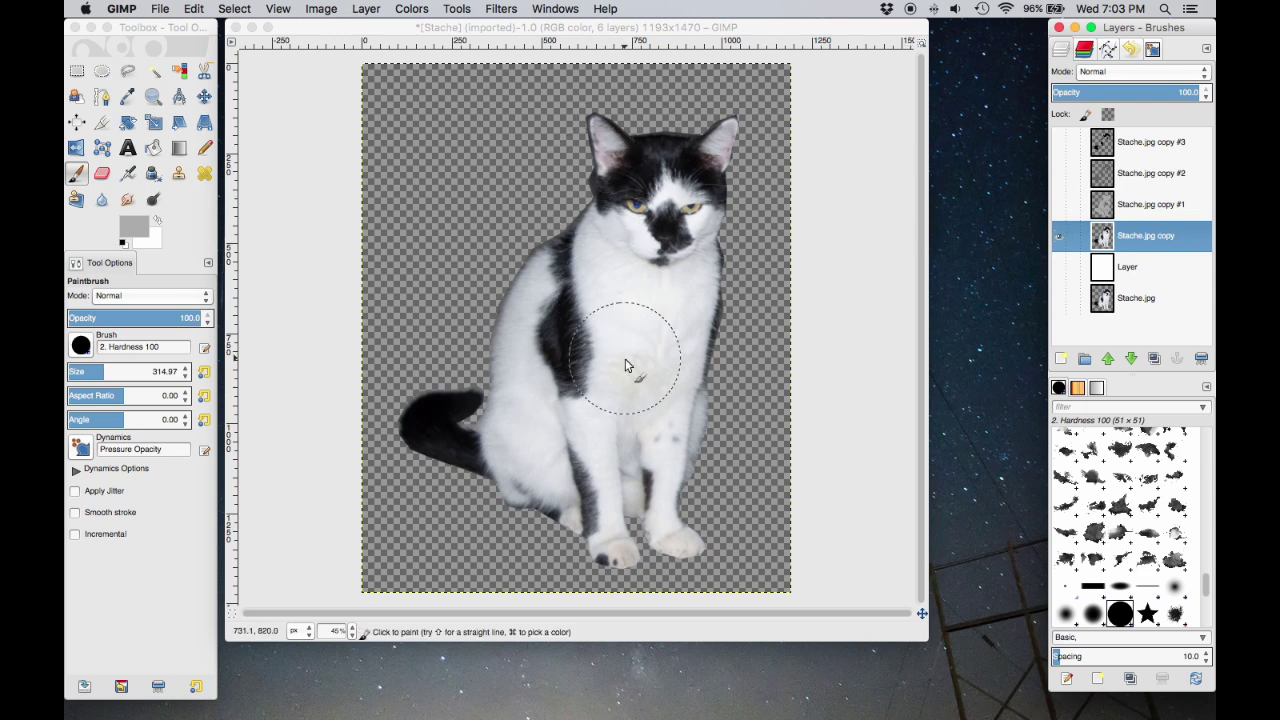
# Apply Threshold to the Stache.jpg copy layer with a range of 0 to 255.
pyautogui.click(418, 8)
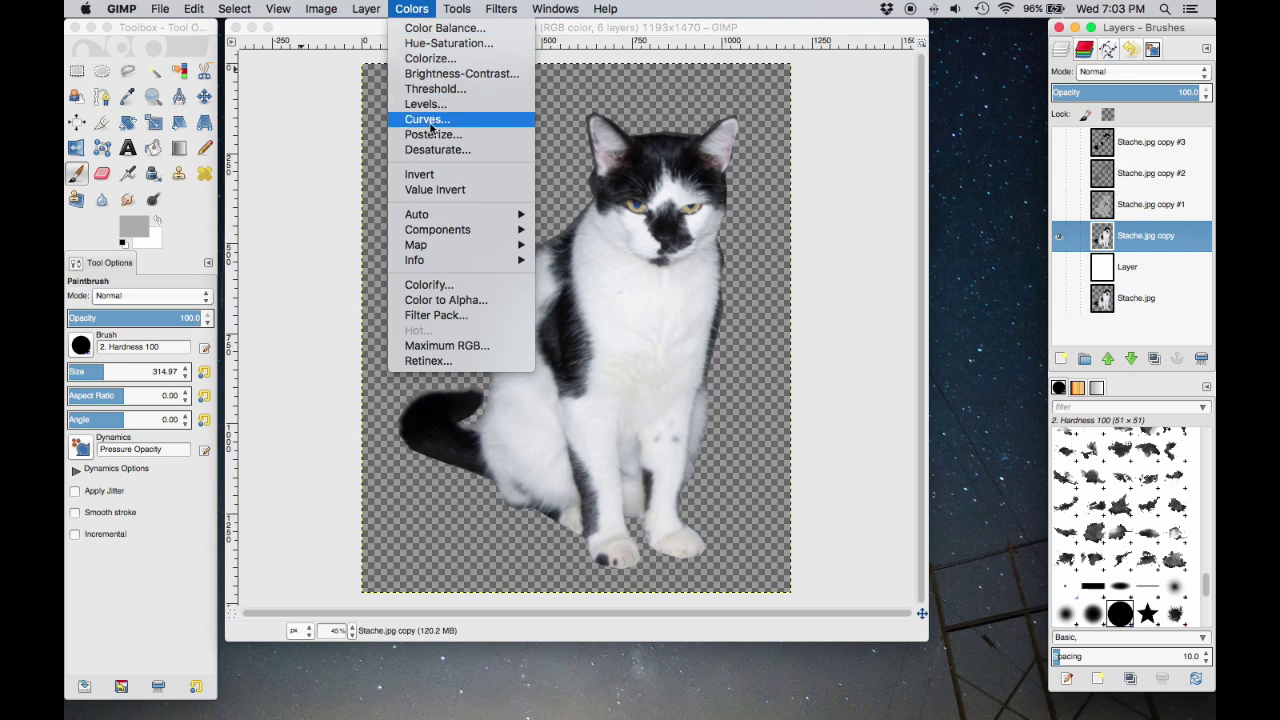
pyautogui.click(428, 89)
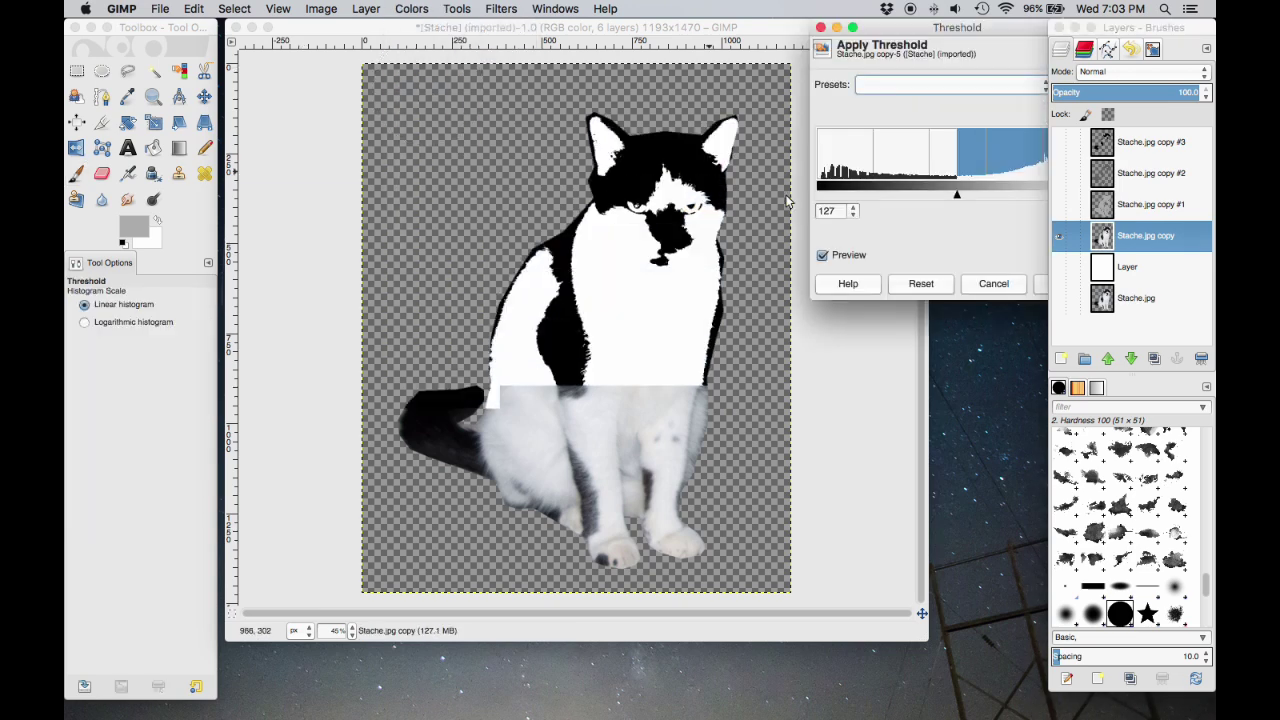
pyautogui.moveTo(957, 197); pyautogui.dragTo(790, 195)
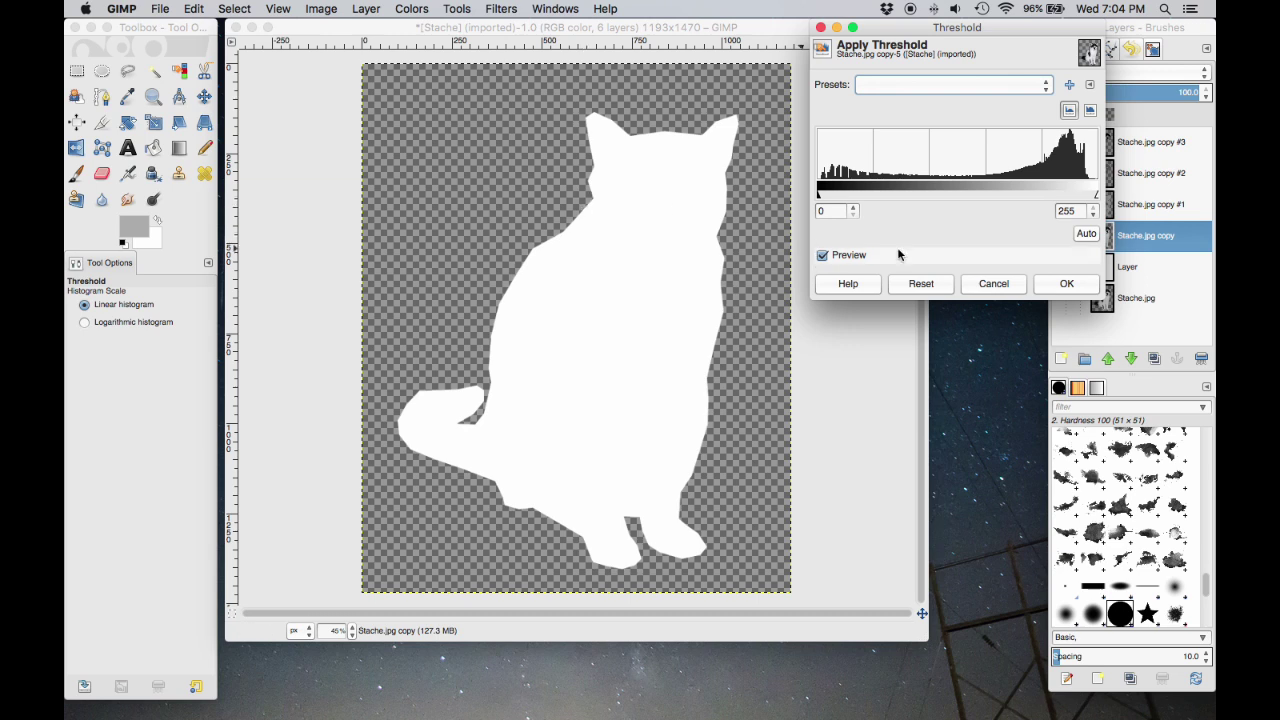
pyautogui.click(1066, 283)
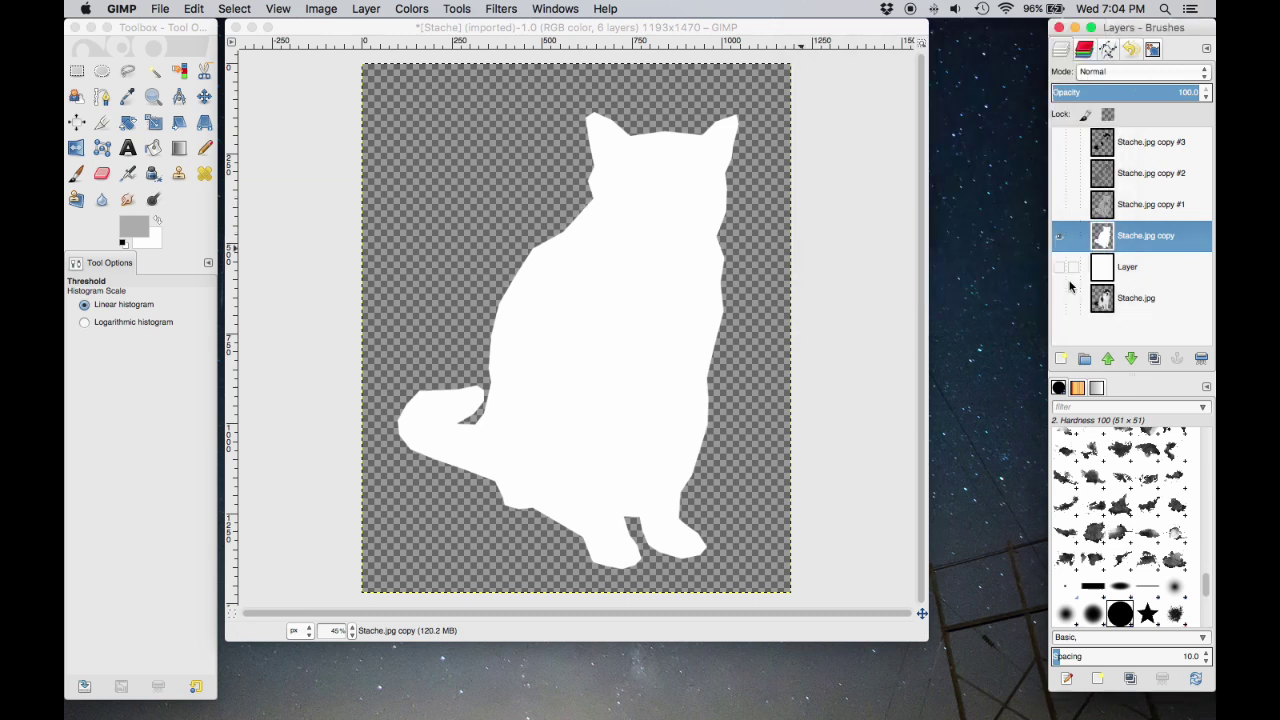
# Preview the full tone stack by showing Stache.jpg copy #1, #2 and #3 over the white silhouette, and hide them again.
pyautogui.click(1059, 204)
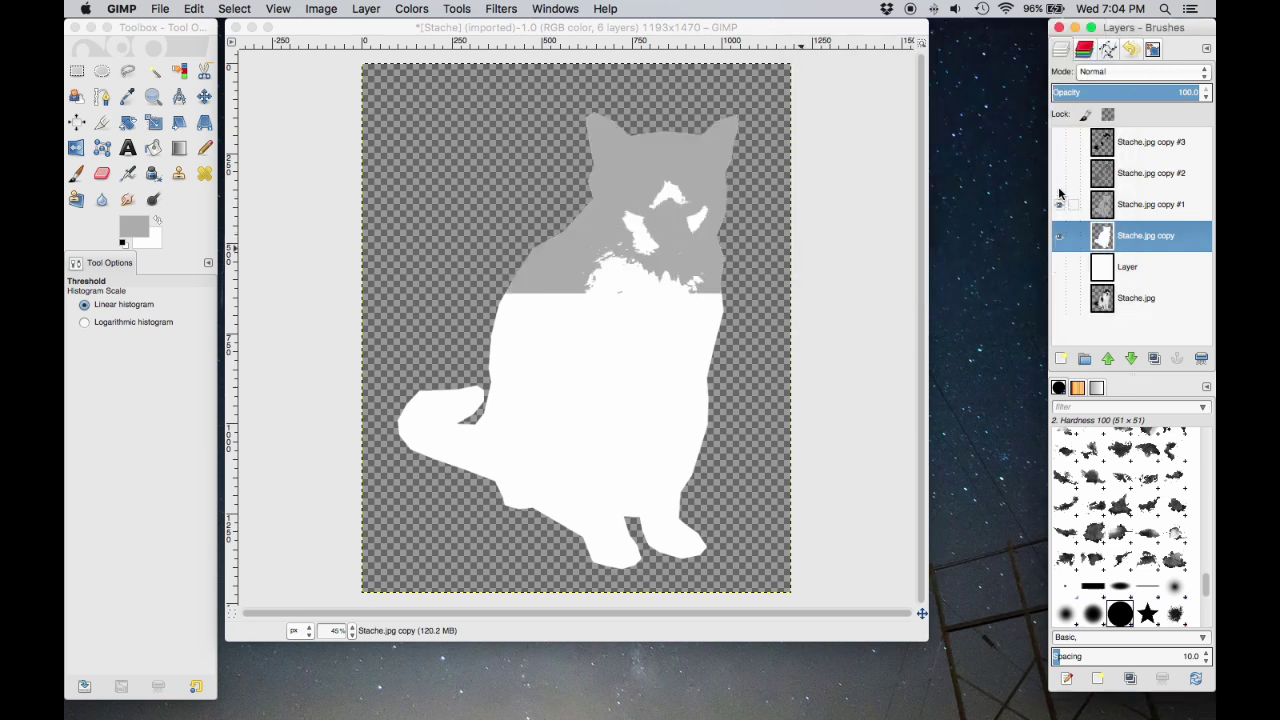
pyautogui.click(1059, 173)
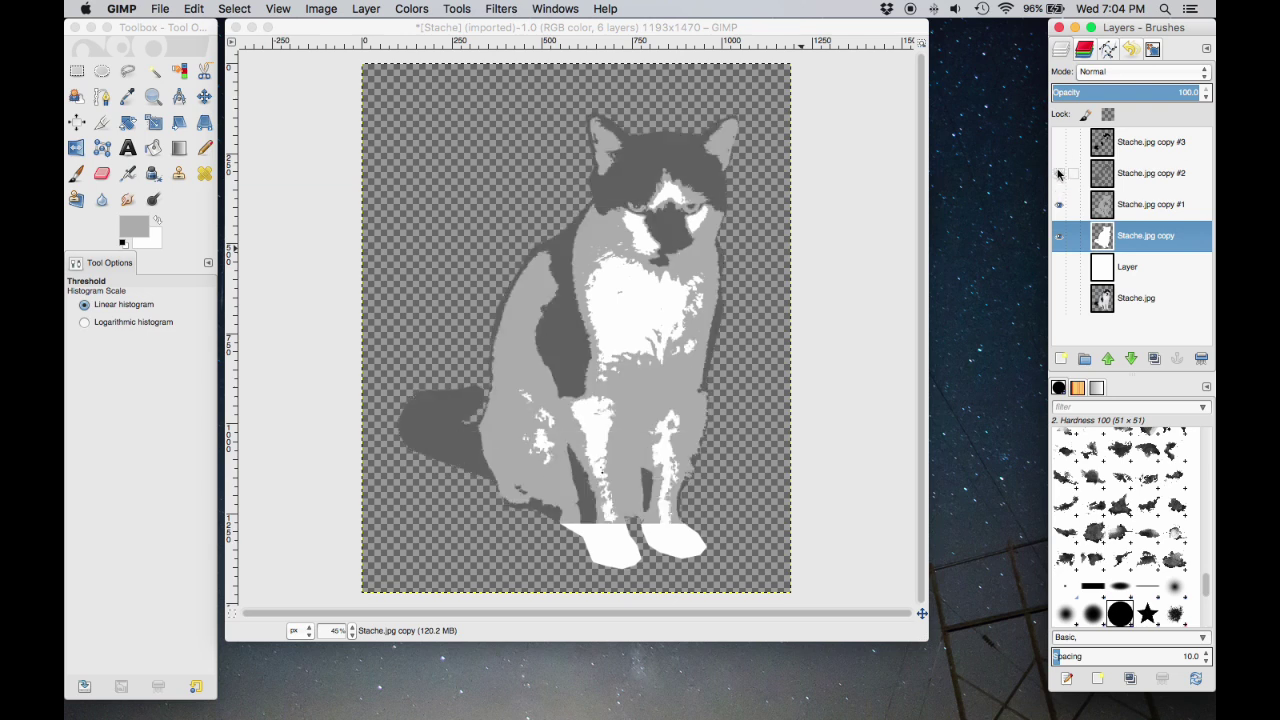
pyautogui.click(1059, 143)
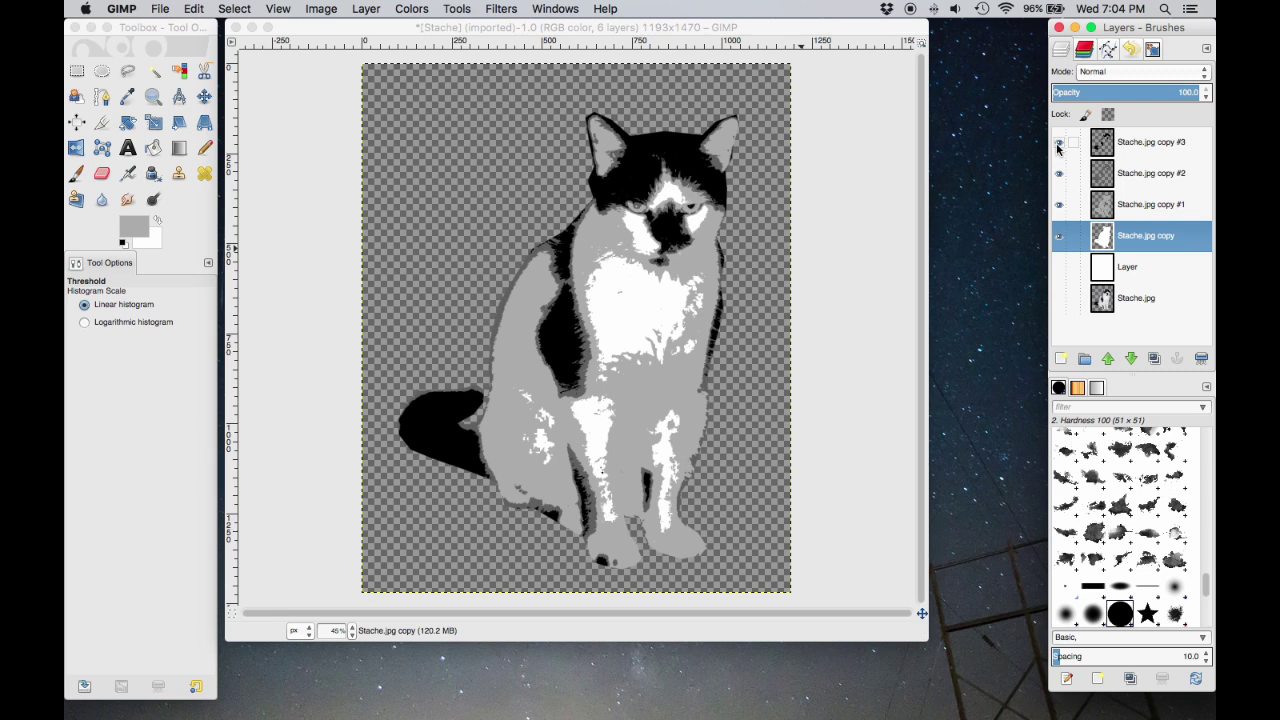
pyautogui.click(1057, 206)
pyautogui.click(1059, 173)
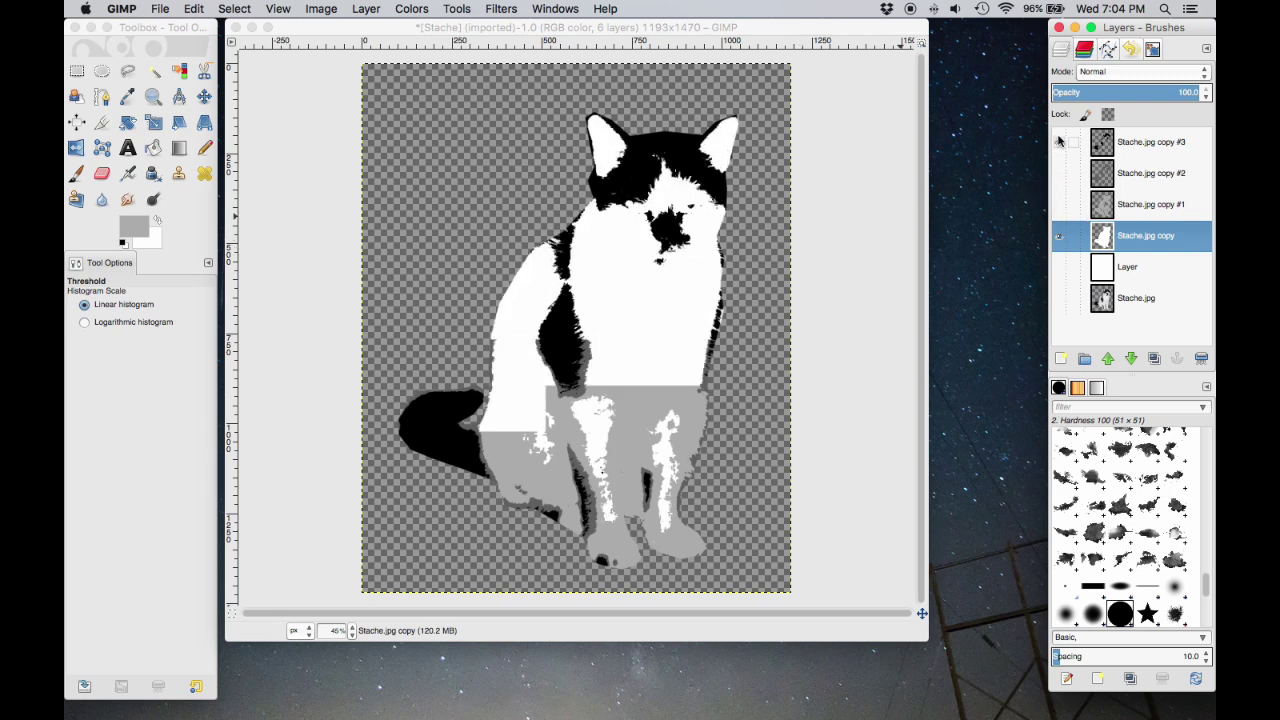
pyautogui.click(1061, 143)
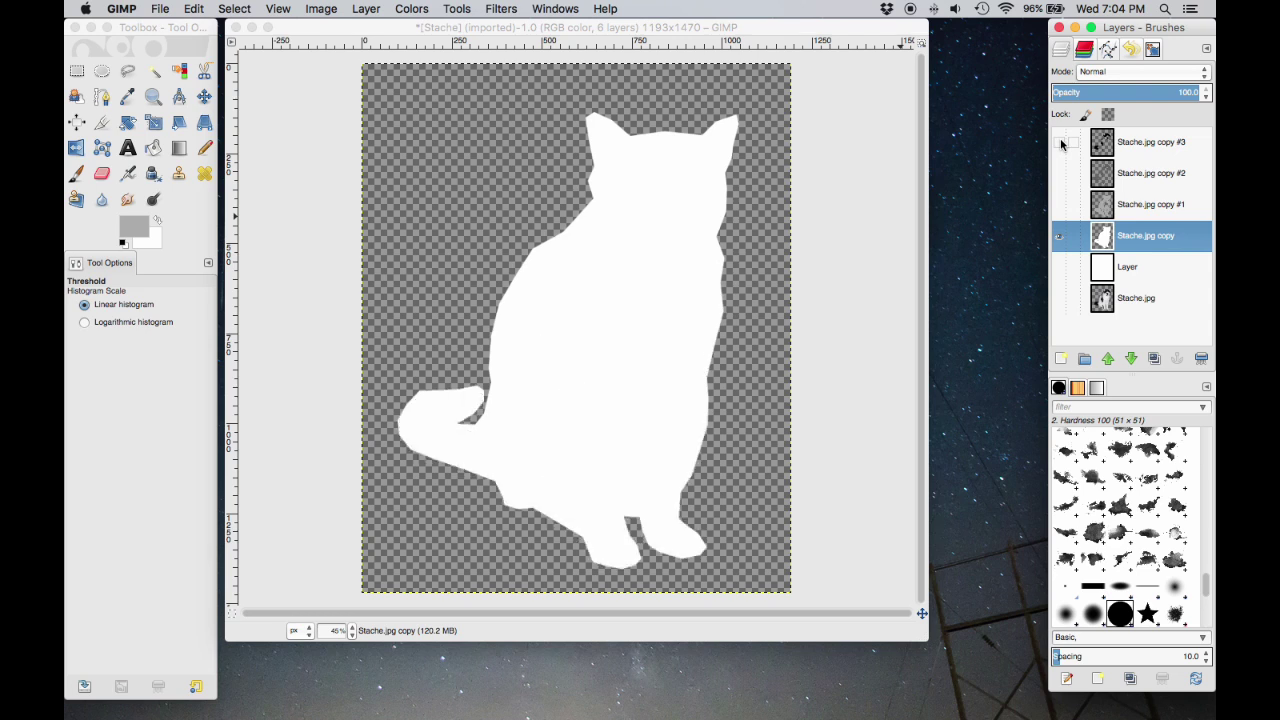
# Select the white cat silhouette on Stache.jpg copy by color.
pyautogui.click(397, 27)
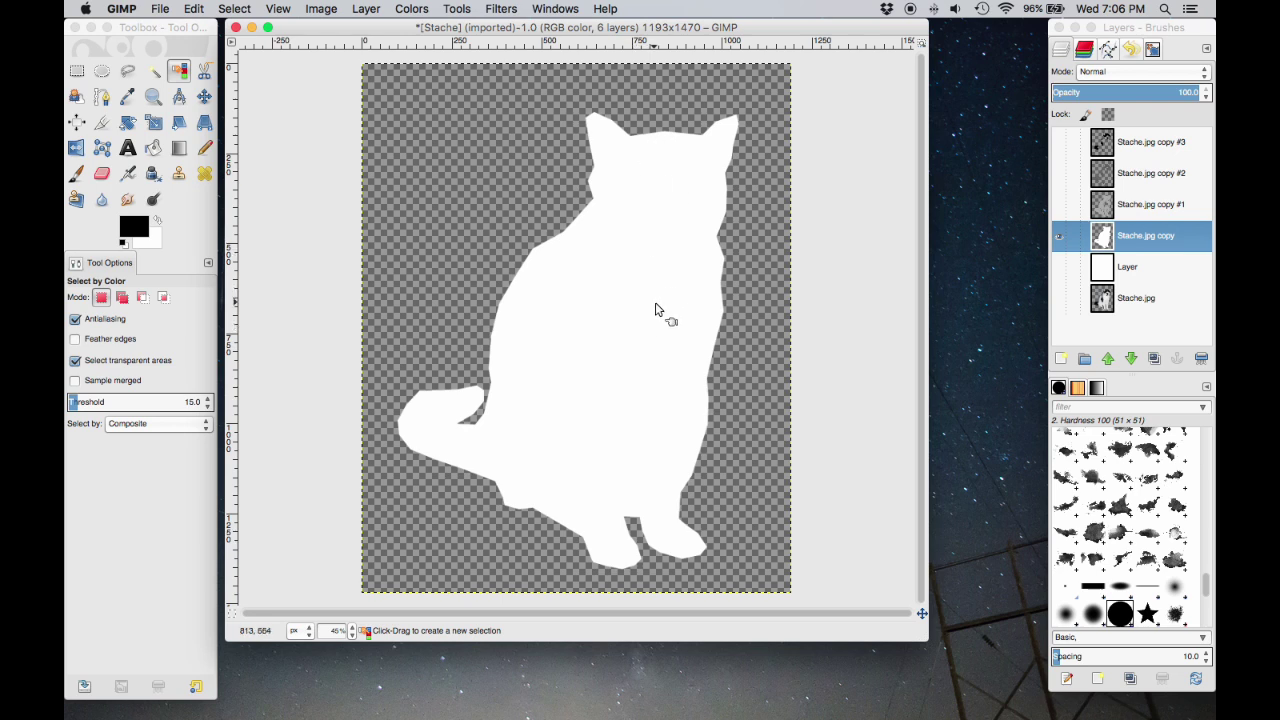
pyautogui.click(178, 70)
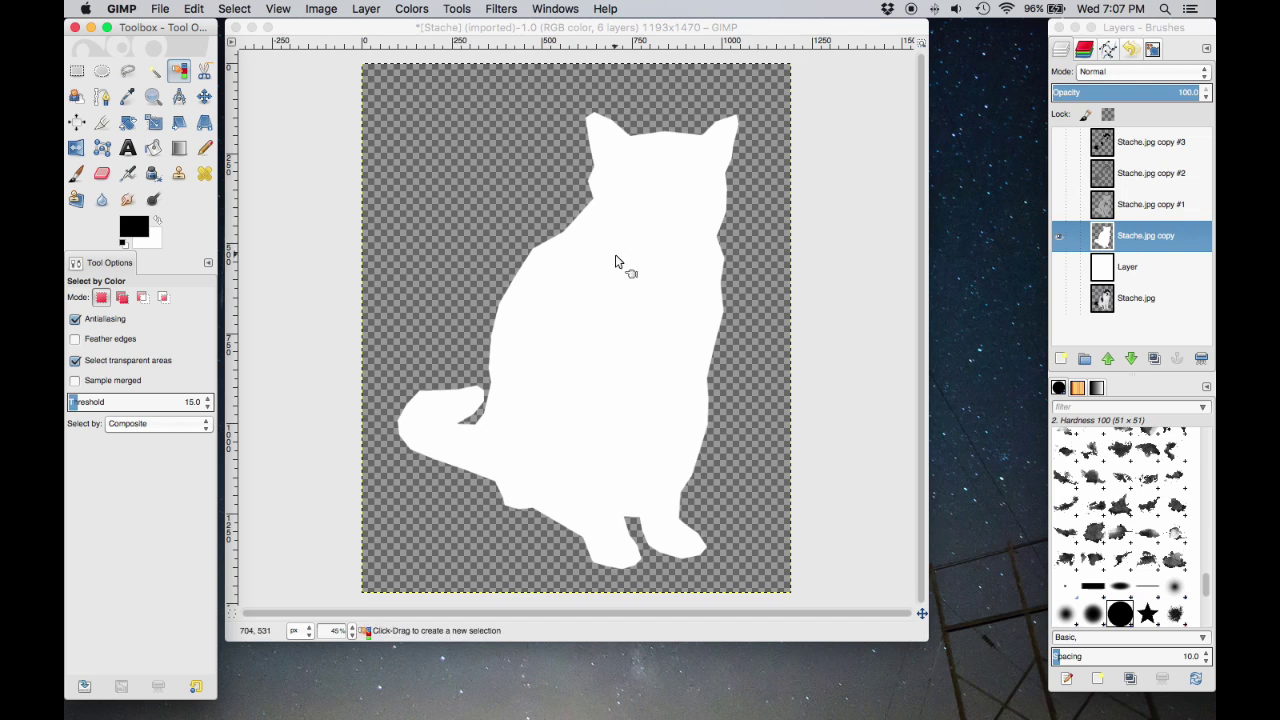
pyautogui.click(620, 336)
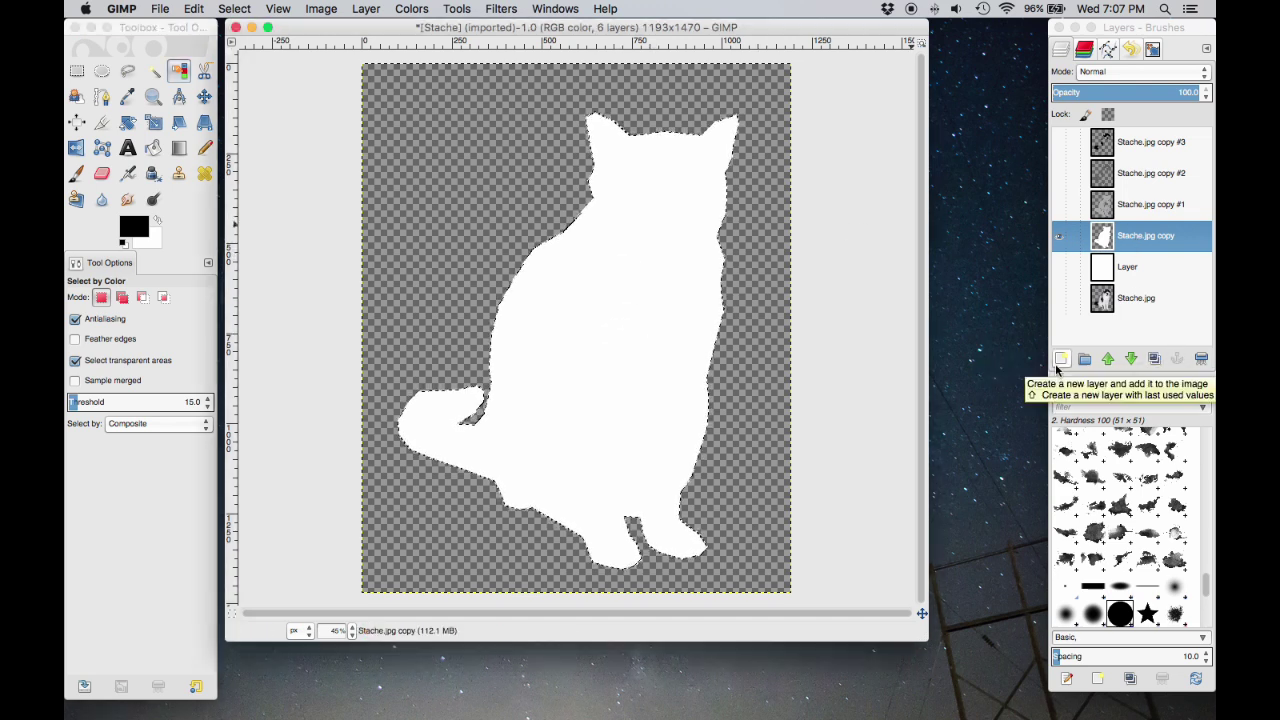
# Add a new 1193 x 1470 px layer with transparency fill above Stache.jpg copy.
pyautogui.click(1063, 362)
pyautogui.click(1063, 359)
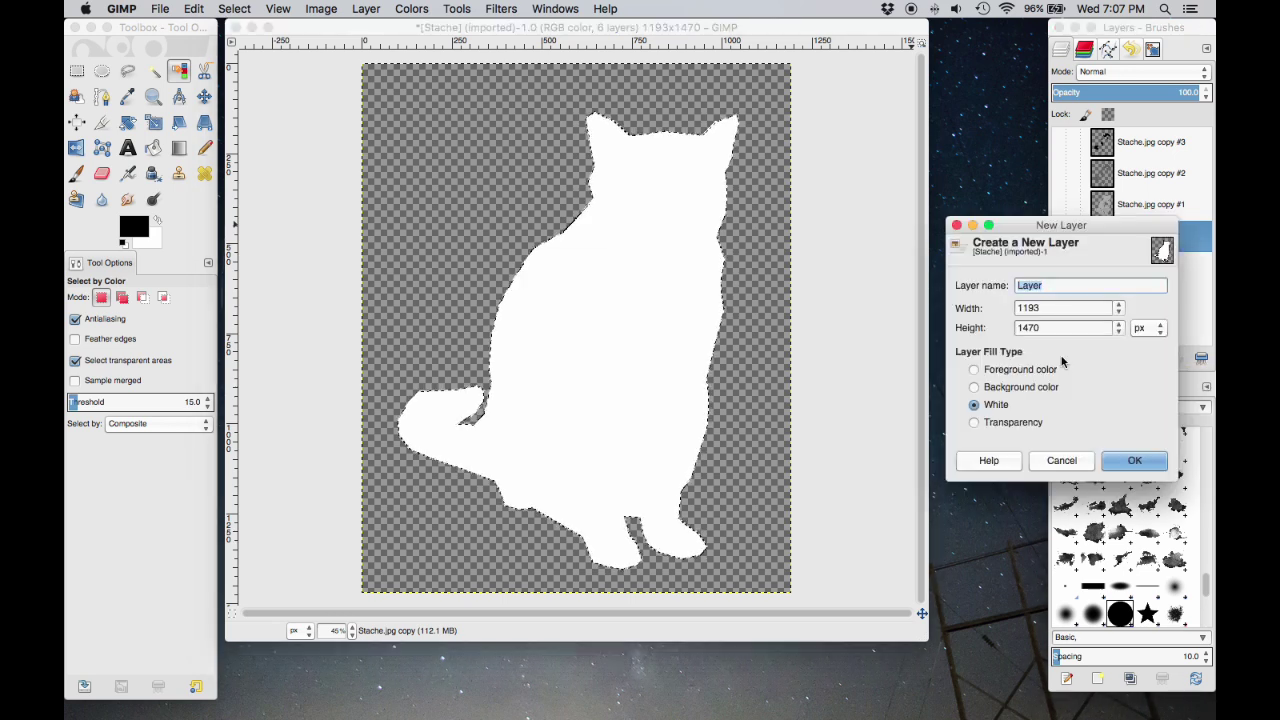
pyautogui.click(973, 423)
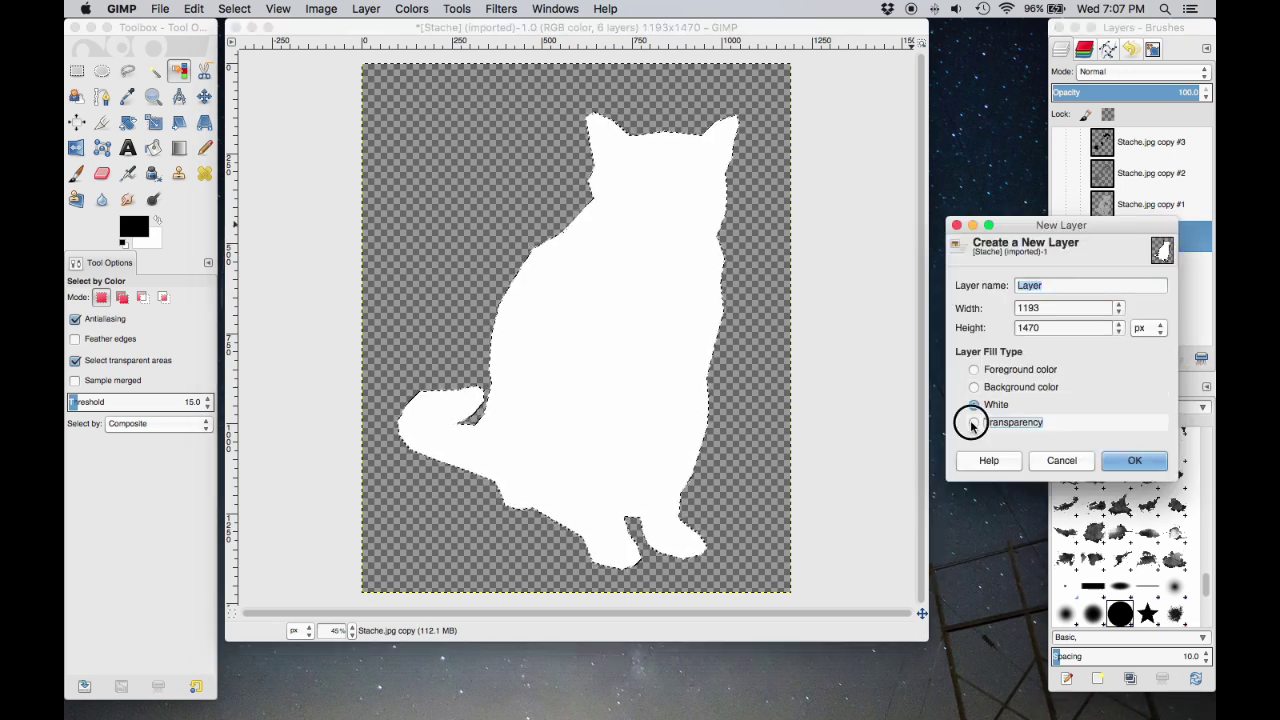
pyautogui.click(1130, 459)
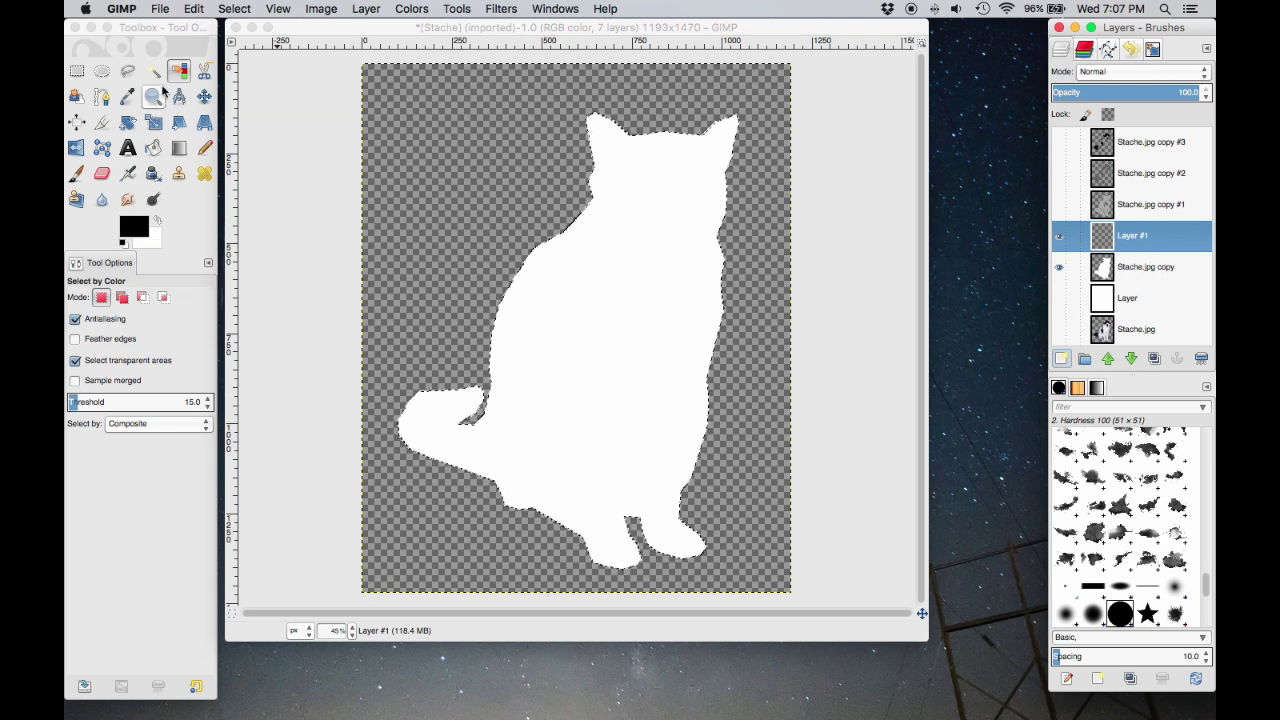
# Stroke the cat selection on the new layer with a solid black line 5 px wide.
pyautogui.click(229, 8)
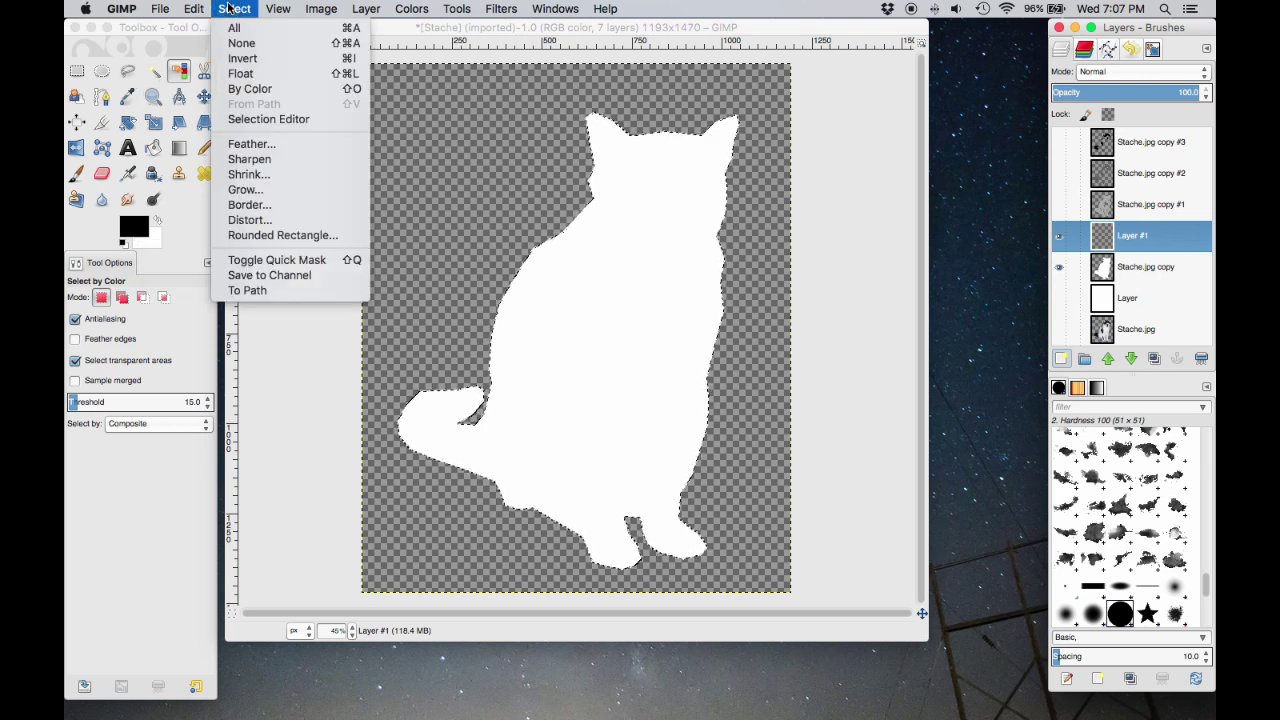
pyautogui.moveTo(196, 6)
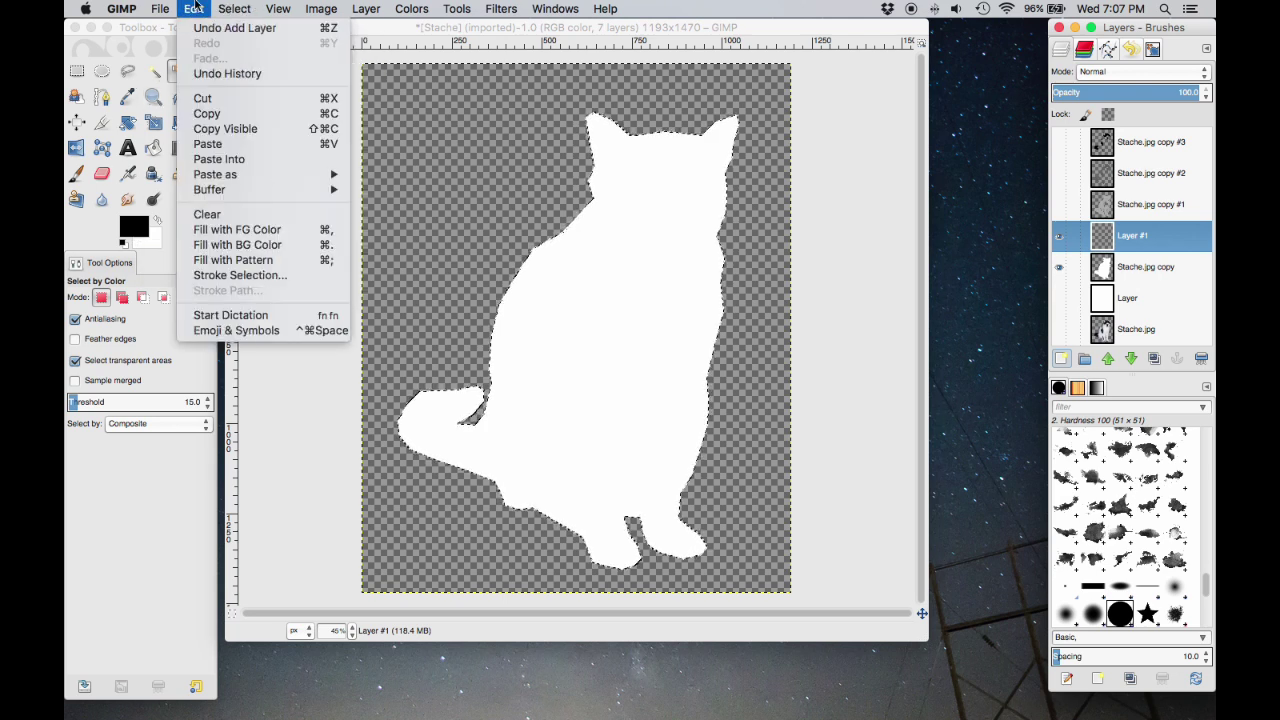
pyautogui.click(255, 281)
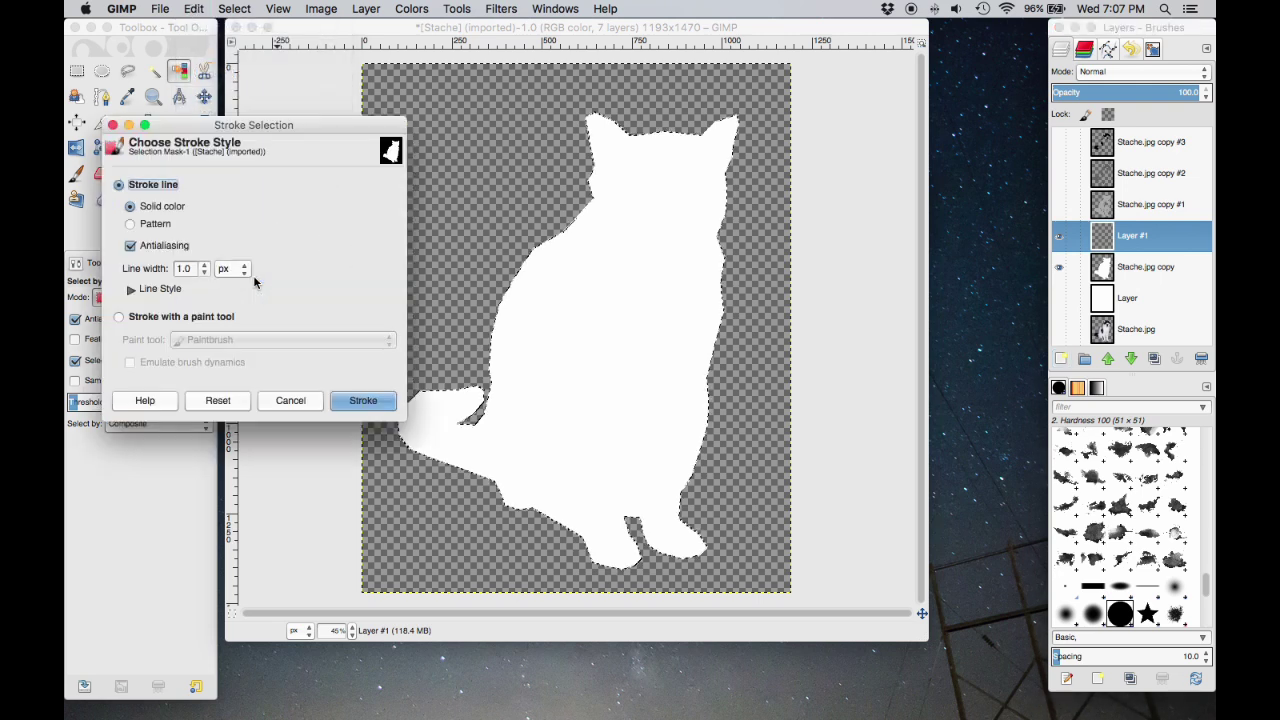
pyautogui.click(204, 265)
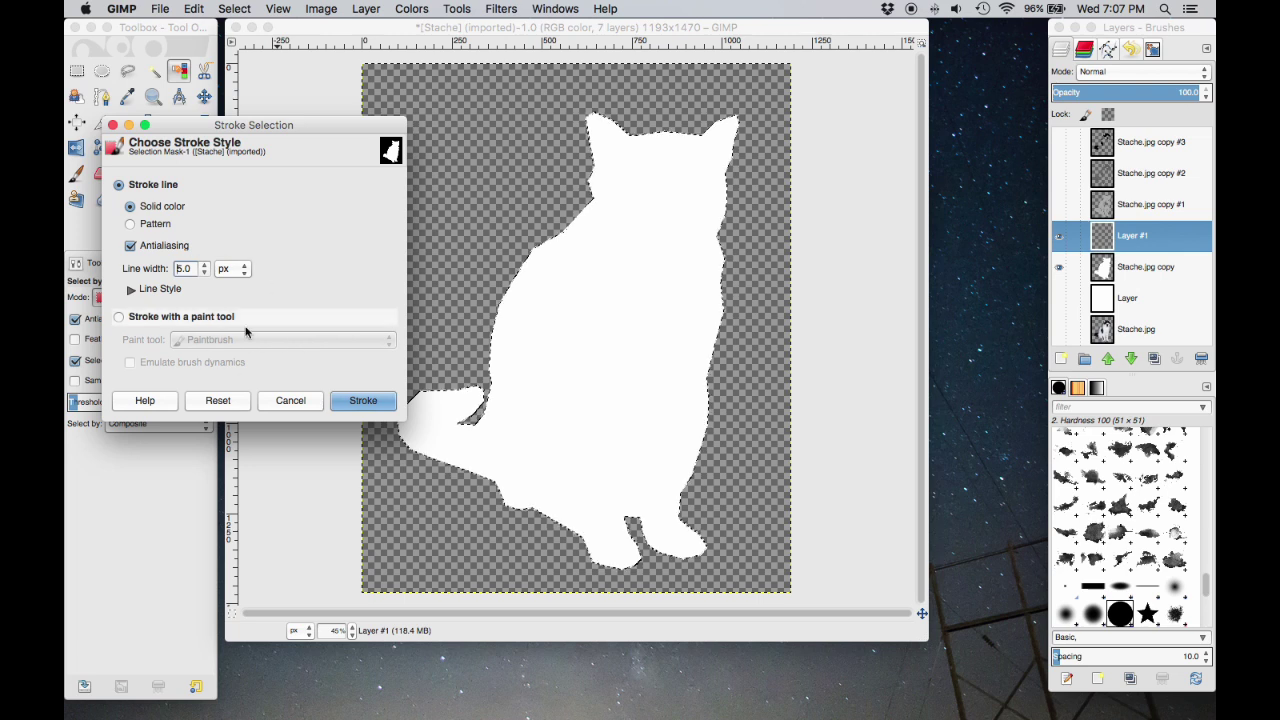
pyautogui.click(362, 403)
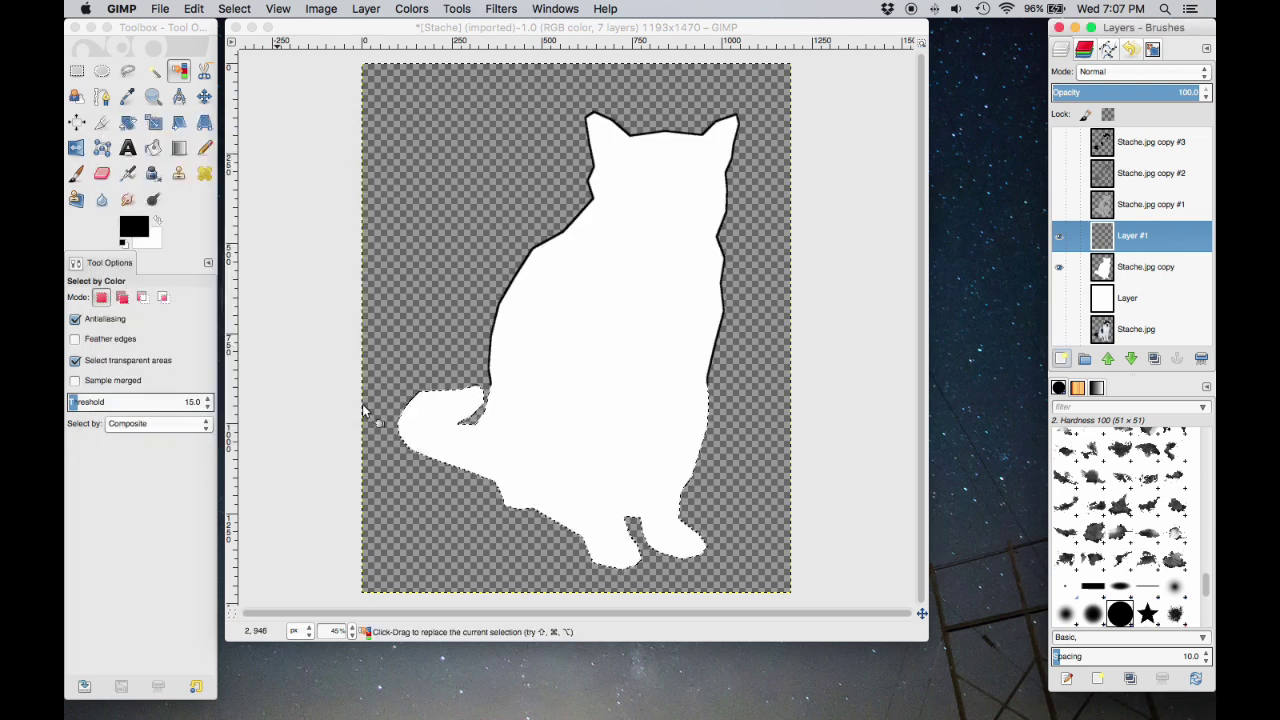
# Hide the white Stache.jpg copy layer and clear the selection around the cat outline.
pyautogui.click(1059, 267)
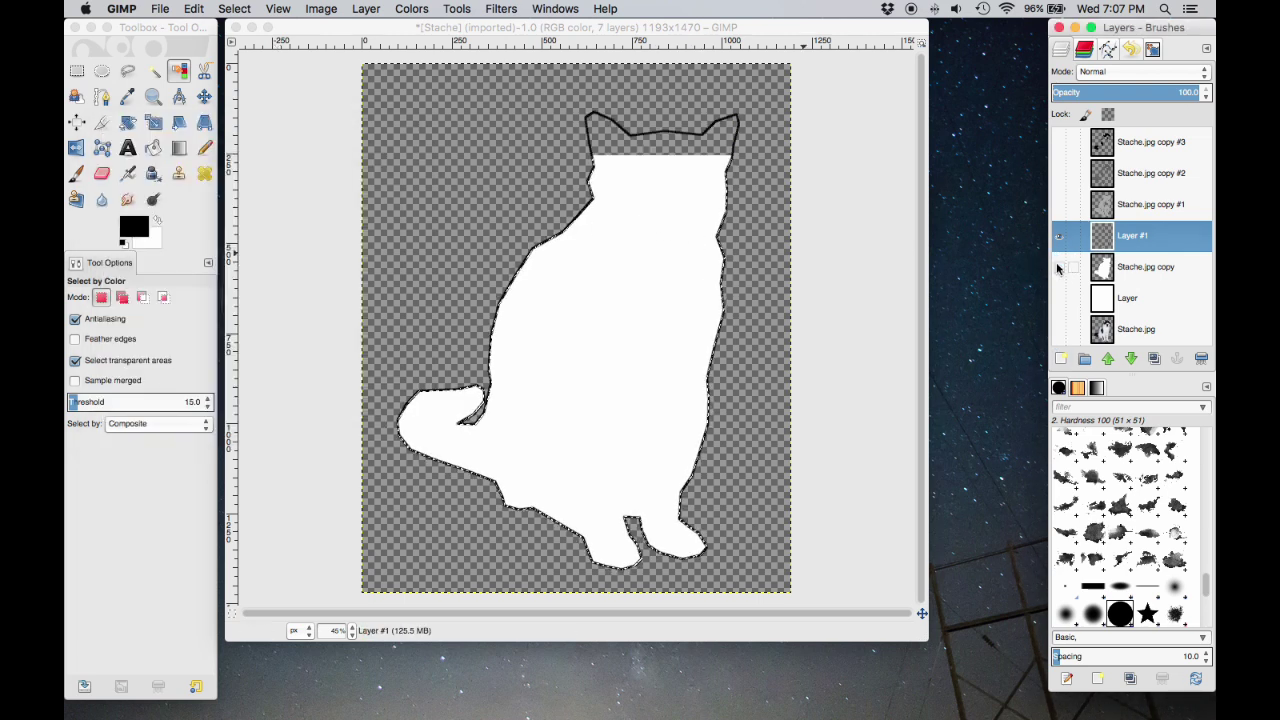
pyautogui.click(516, 301)
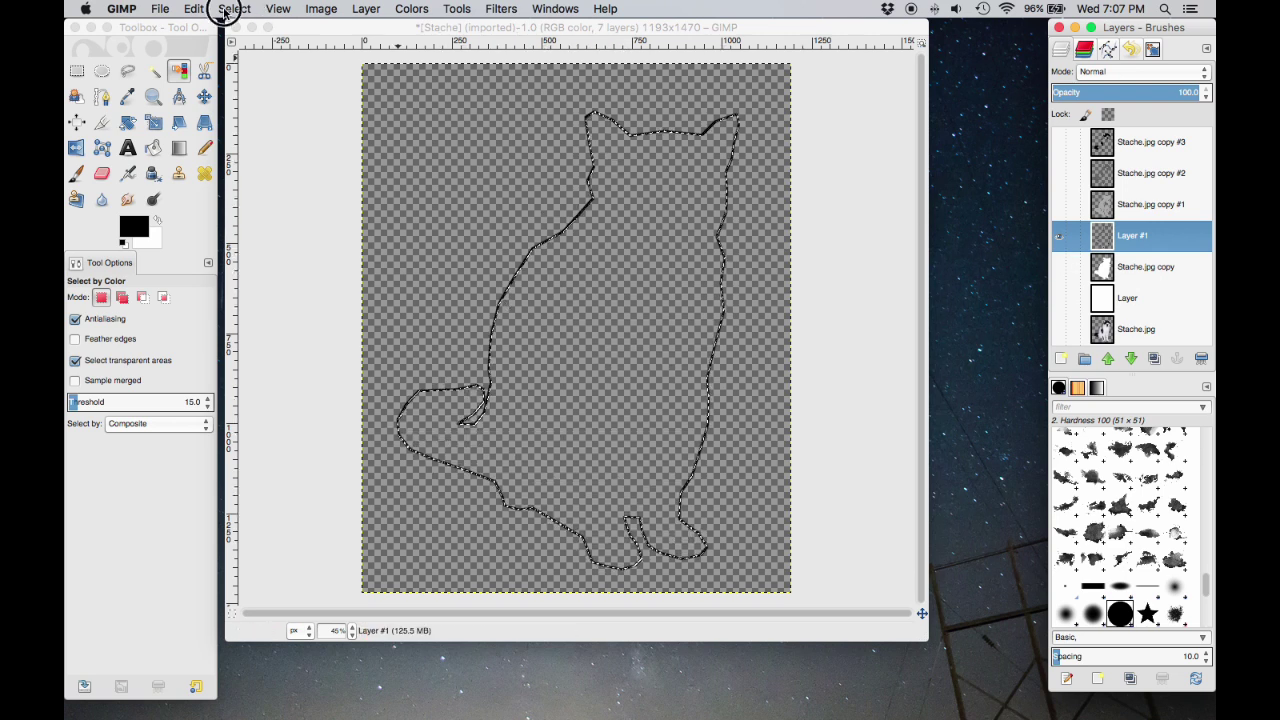
pyautogui.click(234, 9)
pyautogui.click(243, 43)
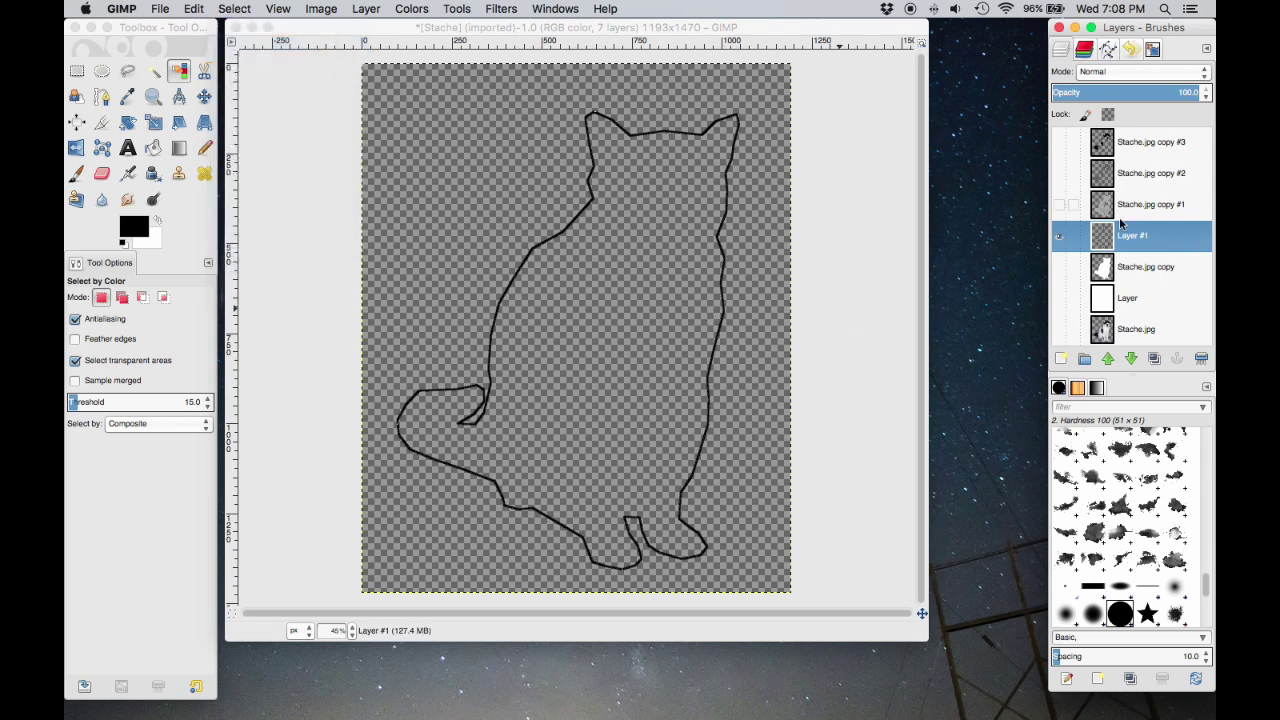
# Show Stache.jpg copy #1, then rename the outline layer as Layer1Outline and hide it.
pyautogui.click(1059, 204)
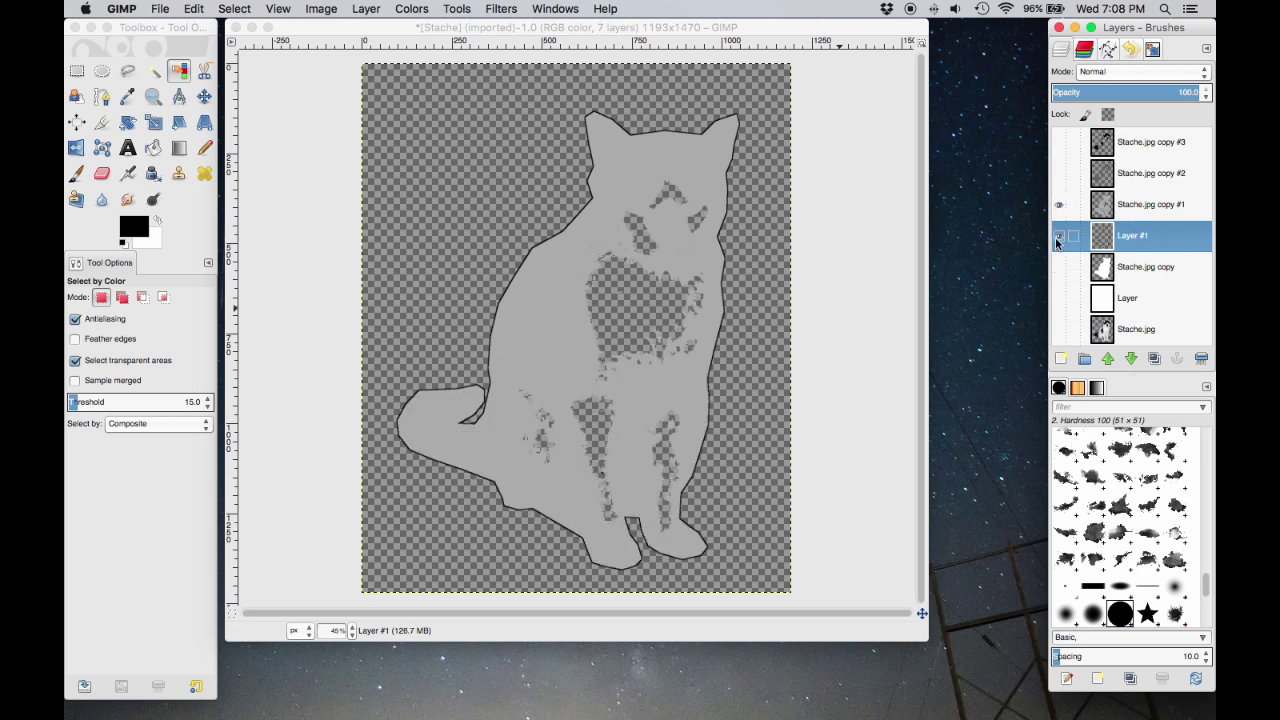
pyautogui.doubleClick(1135, 235)
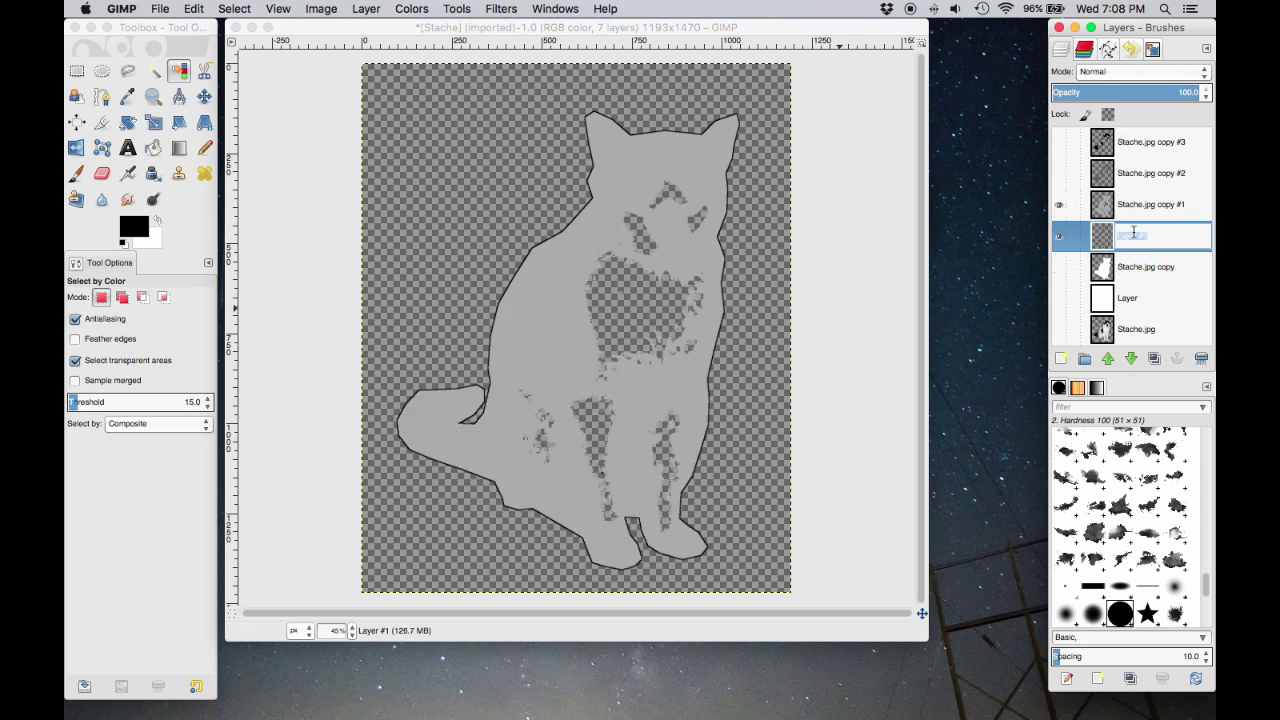
pyautogui.write('Layer1Outline')
pyautogui.press('Return')
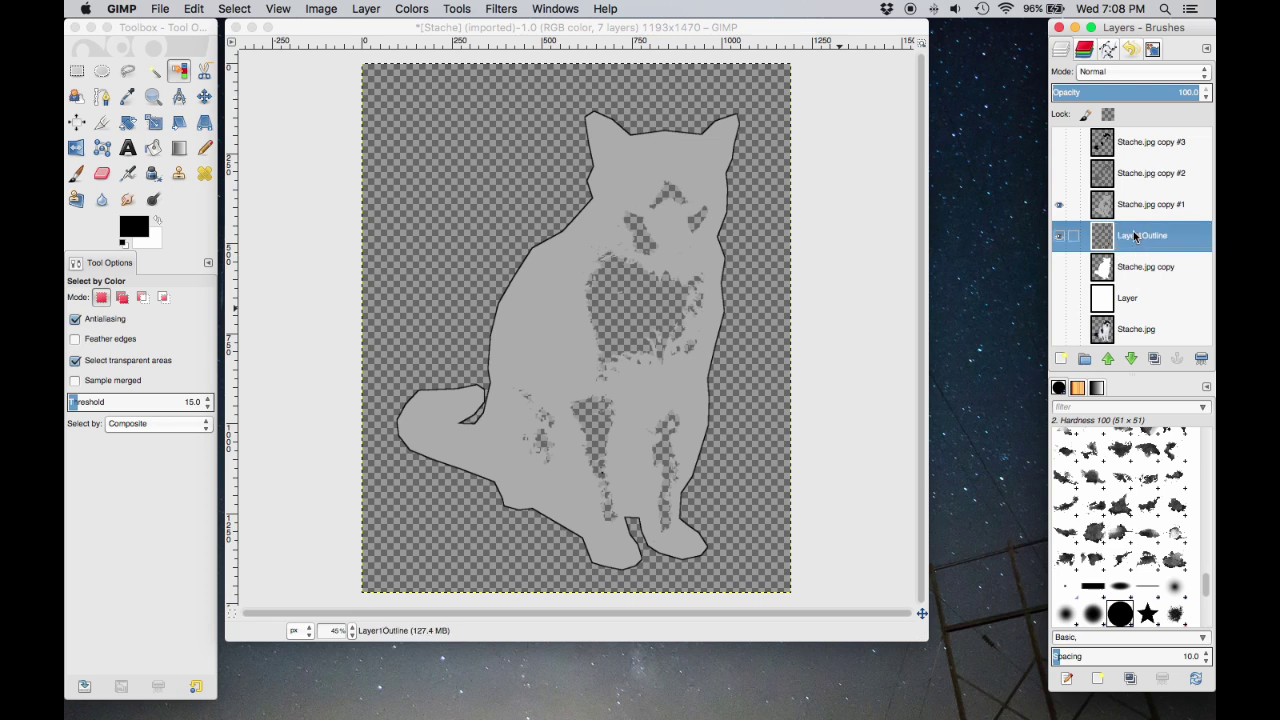
pyautogui.click(1059, 235)
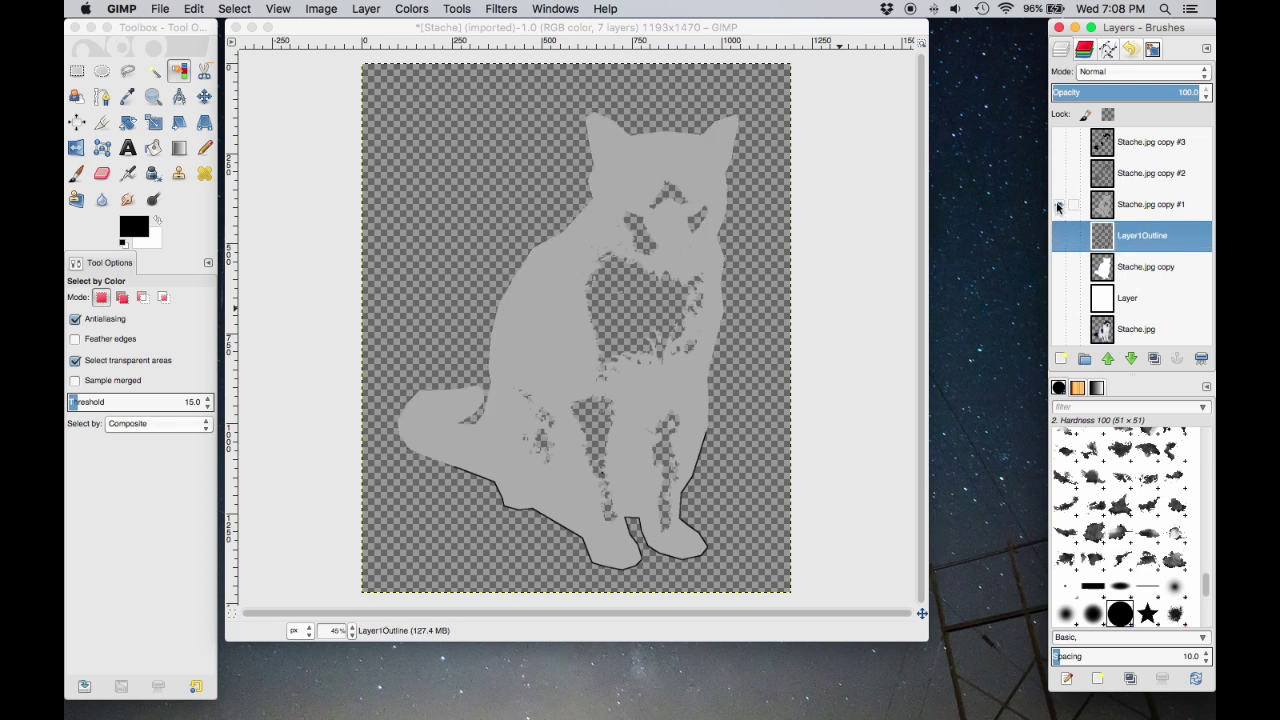
# Select the light gray areas of Stache.jpg copy #1 by color and add a new layer above it.
pyautogui.click(1142, 204)
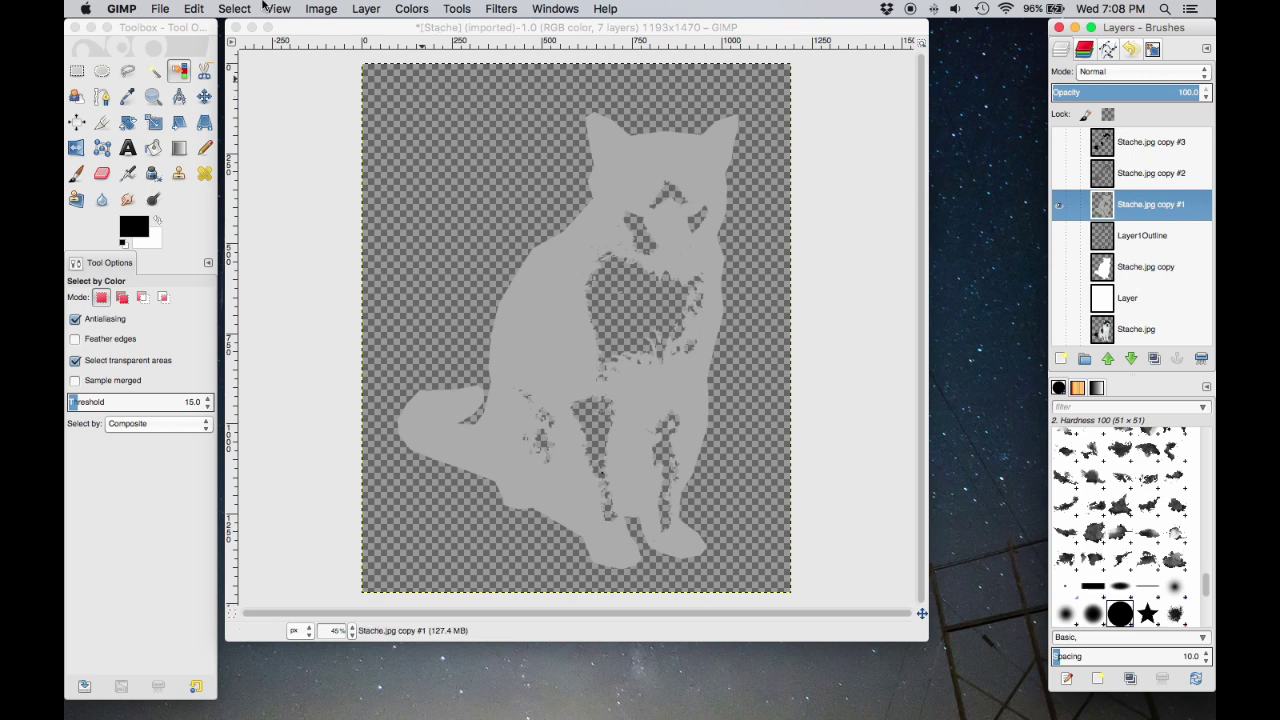
pyautogui.click(176, 73)
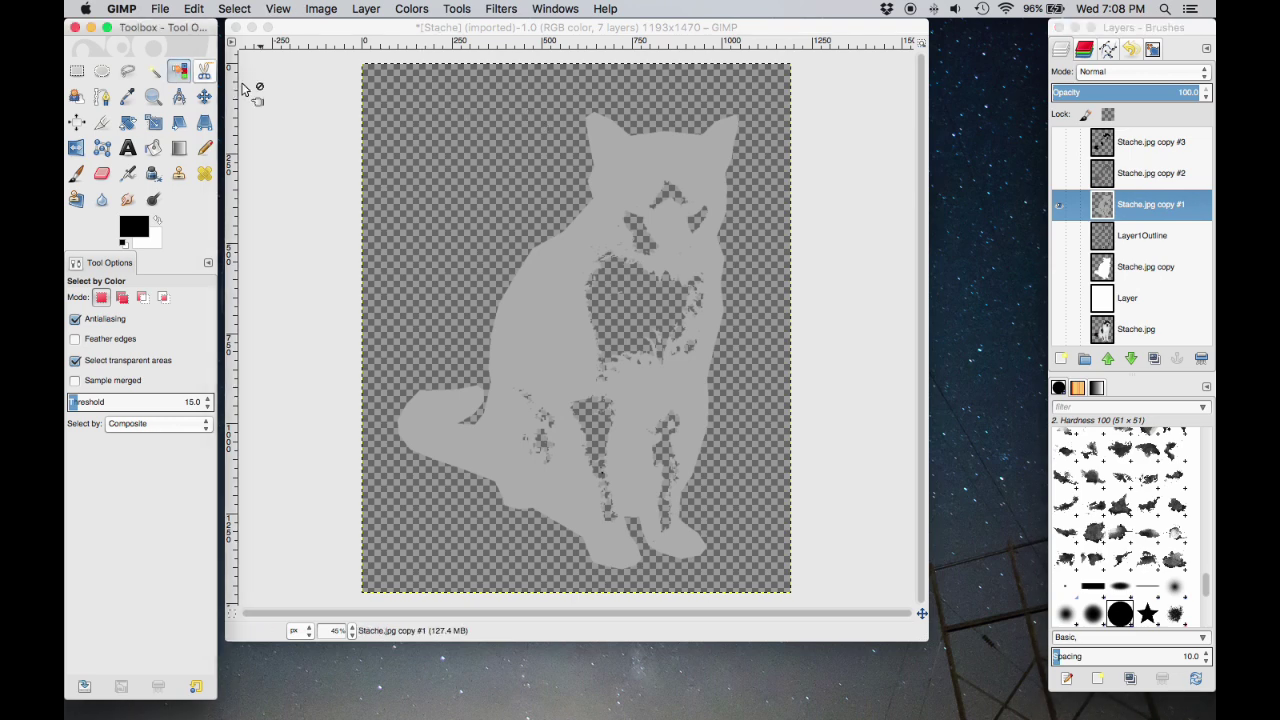
pyautogui.click(620, 166)
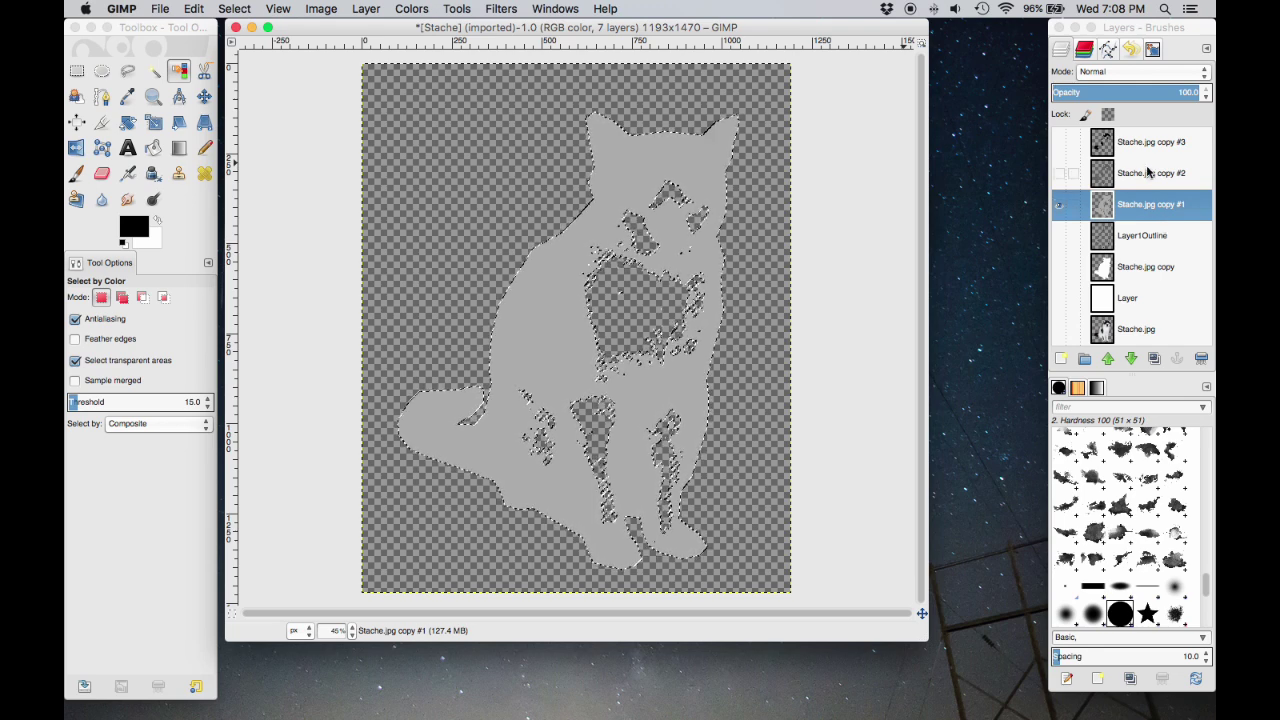
pyautogui.keyDown('shift'); pyautogui.click(1061, 358); pyautogui.keyUp('shift')
# Stroke the light gray selection on the new layer and clear the selection.
pyautogui.click(193, 8)
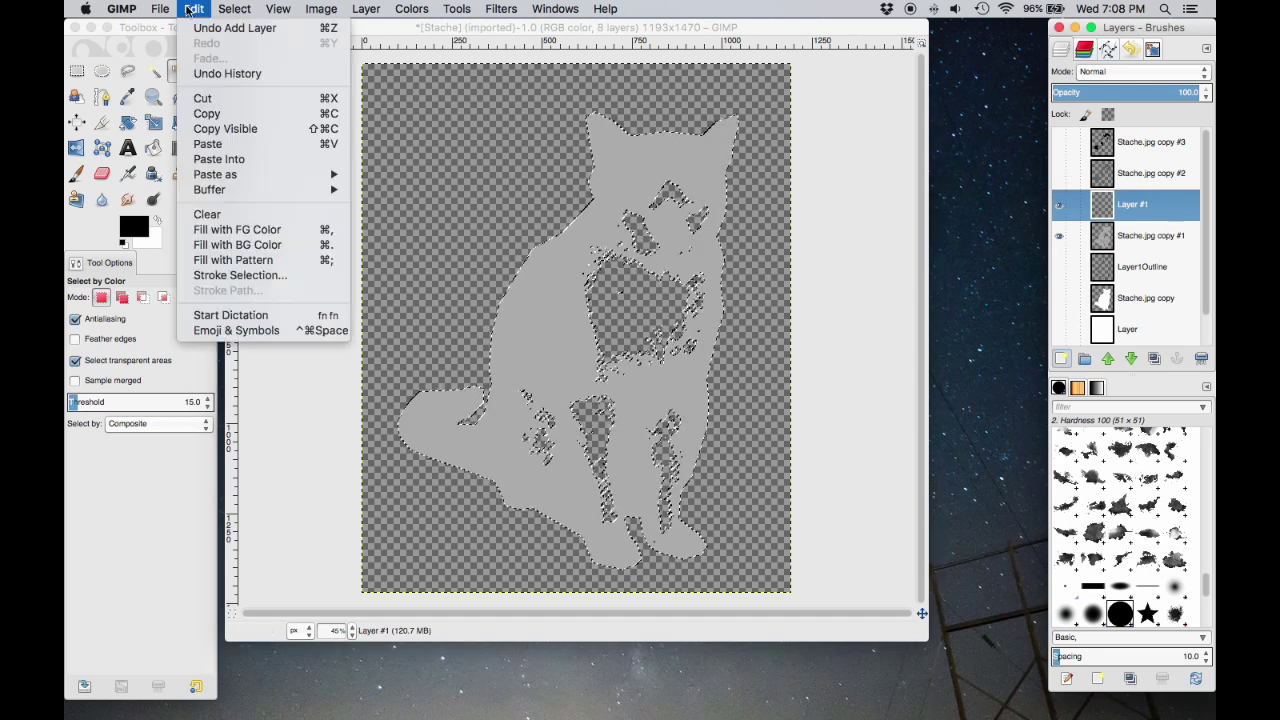
pyautogui.click(224, 276)
pyautogui.click(330, 393)
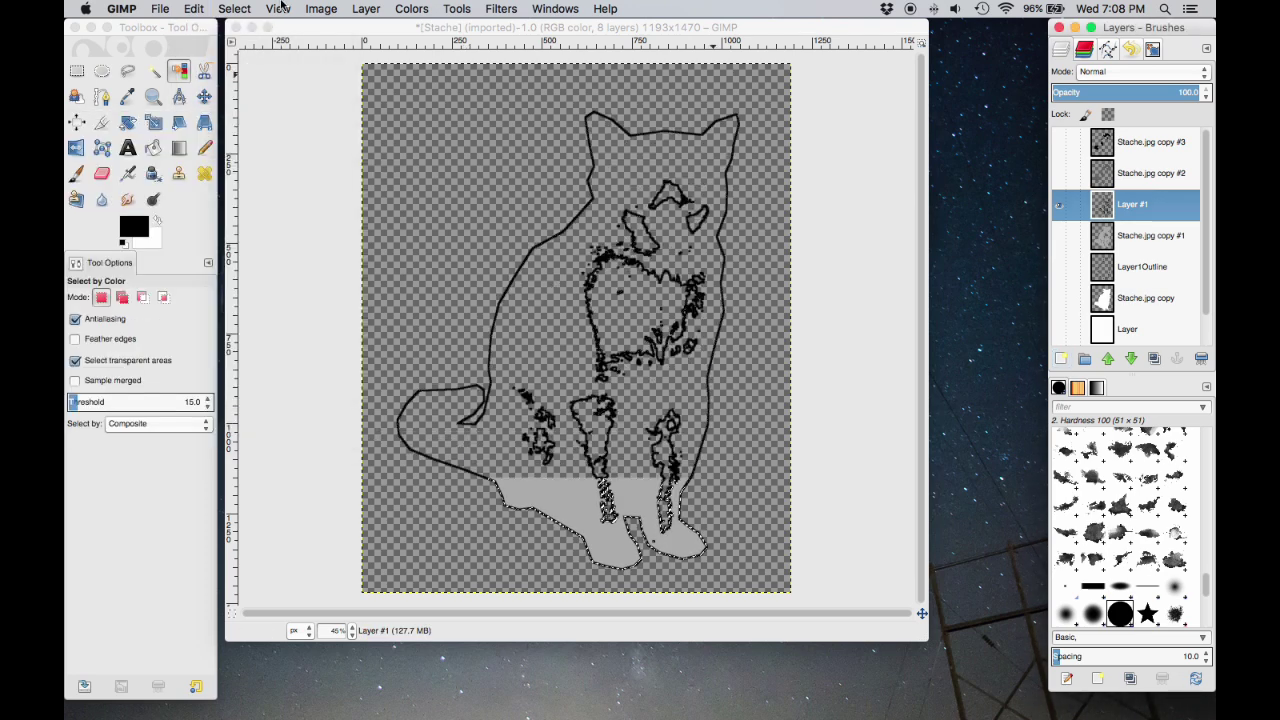
pyautogui.hotkey('ctrl', 'shift', 'a')
# Rename the new outline layer as Layer2Outline and hide it.
pyautogui.doubleClick(1125, 204)
pyautogui.write('Layer2Outline')
pyautogui.press('Return')
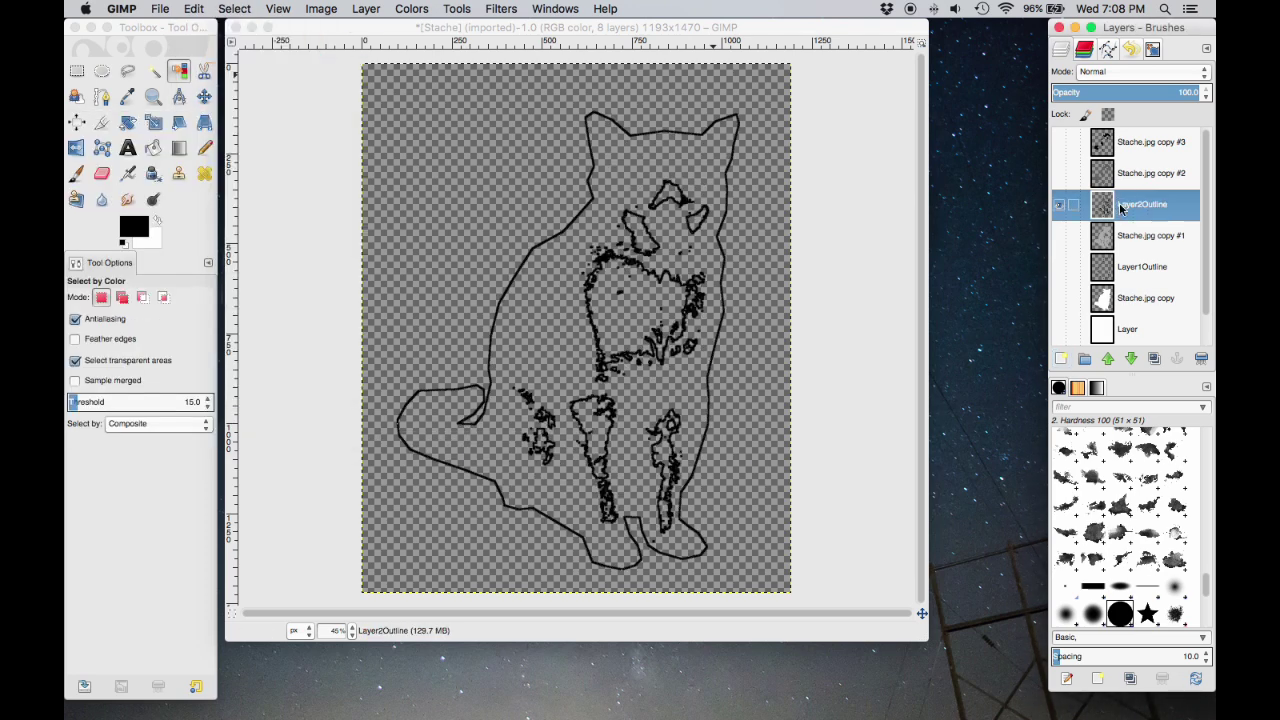
pyautogui.click(1059, 204)
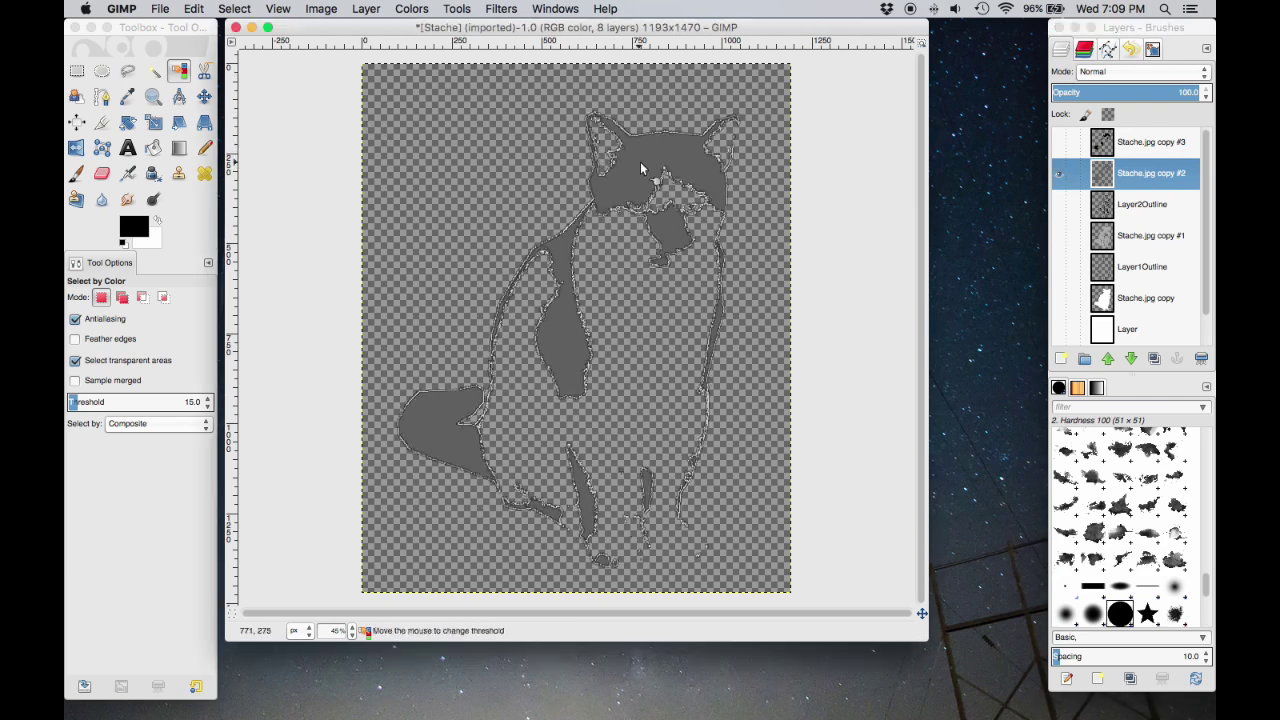
# Stroke the dark gray selection onto a new layer above Stache.jpg copy #2 and clear the selection.
pyautogui.click(1061, 358)
pyautogui.click(1129, 461)
pyautogui.click(202, 8)
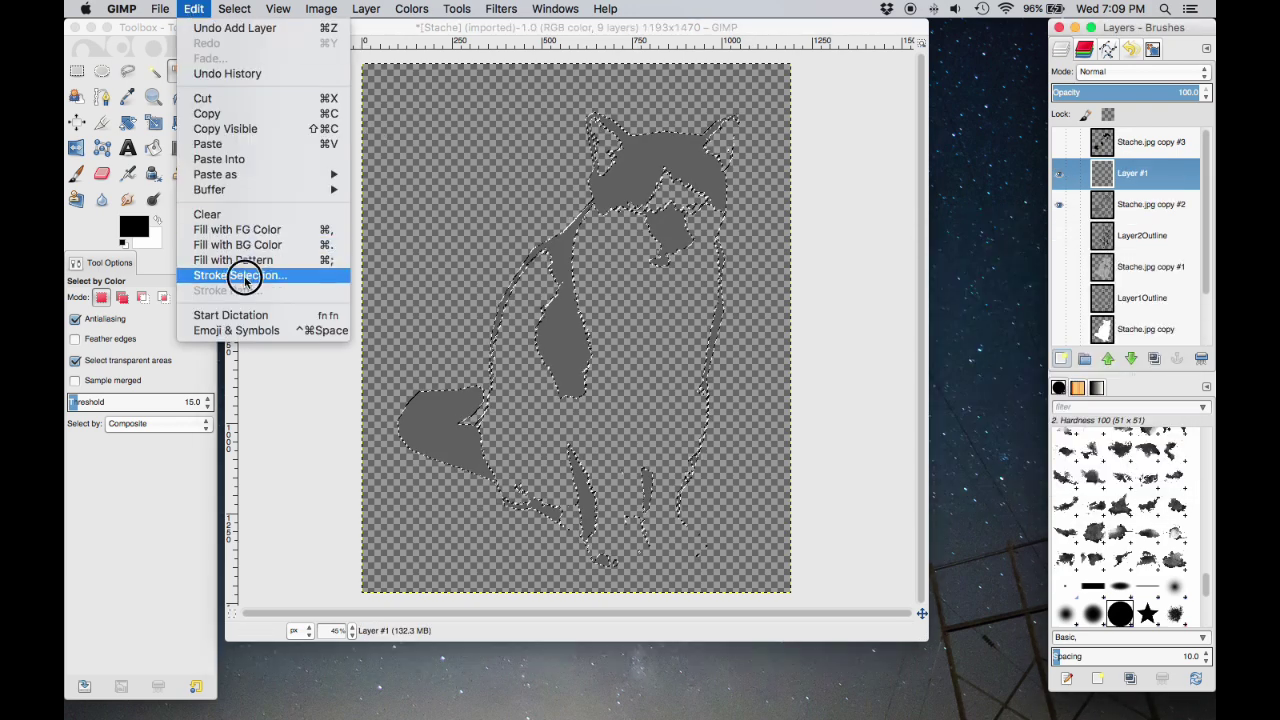
pyautogui.click(243, 277)
pyautogui.click(351, 400)
pyautogui.click(237, 9)
pyautogui.click(248, 52)
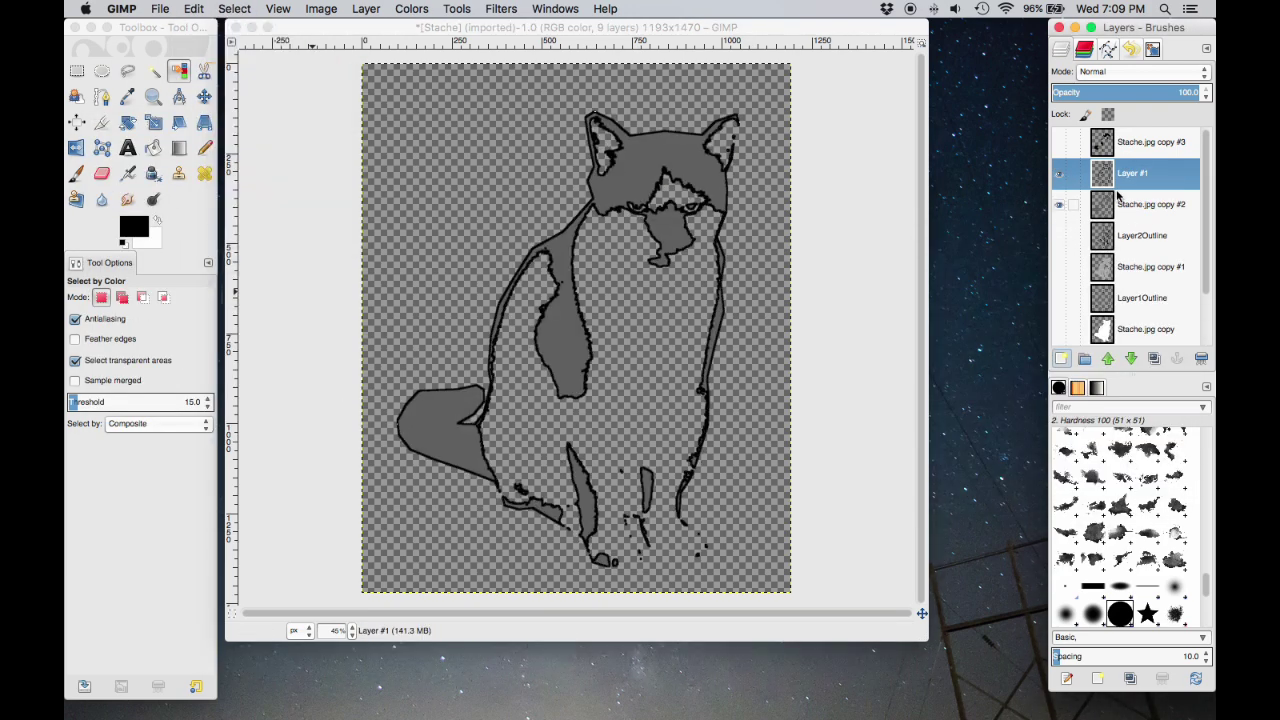
# Rename the dark gray tone's outline layer as Layer3Outline and hide it.
pyautogui.doubleClick(1133, 173)
pyautogui.write('Layer3O')
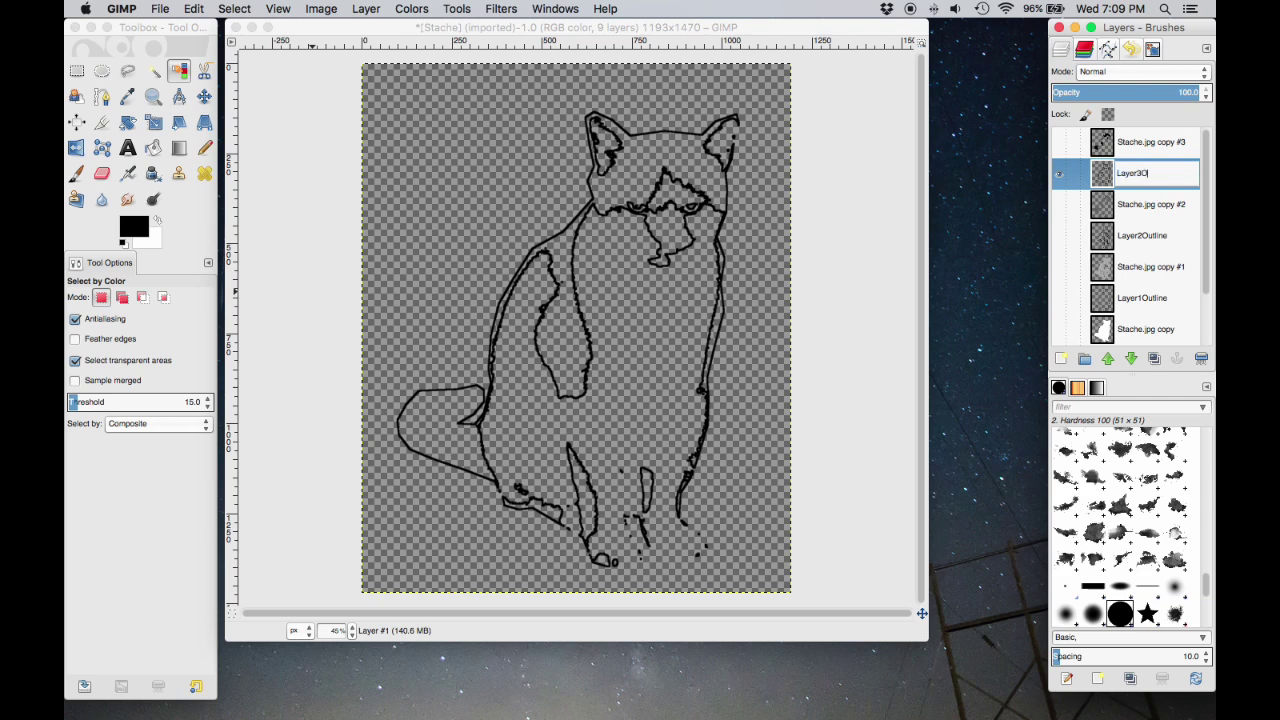
pyautogui.write('utline')
pyautogui.press('Return')
pyautogui.click(1060, 174)
# Show Stache.jpg copy #3, select its black areas by color and add a new layer above it.
pyautogui.click(1133, 150)
pyautogui.click(1060, 144)
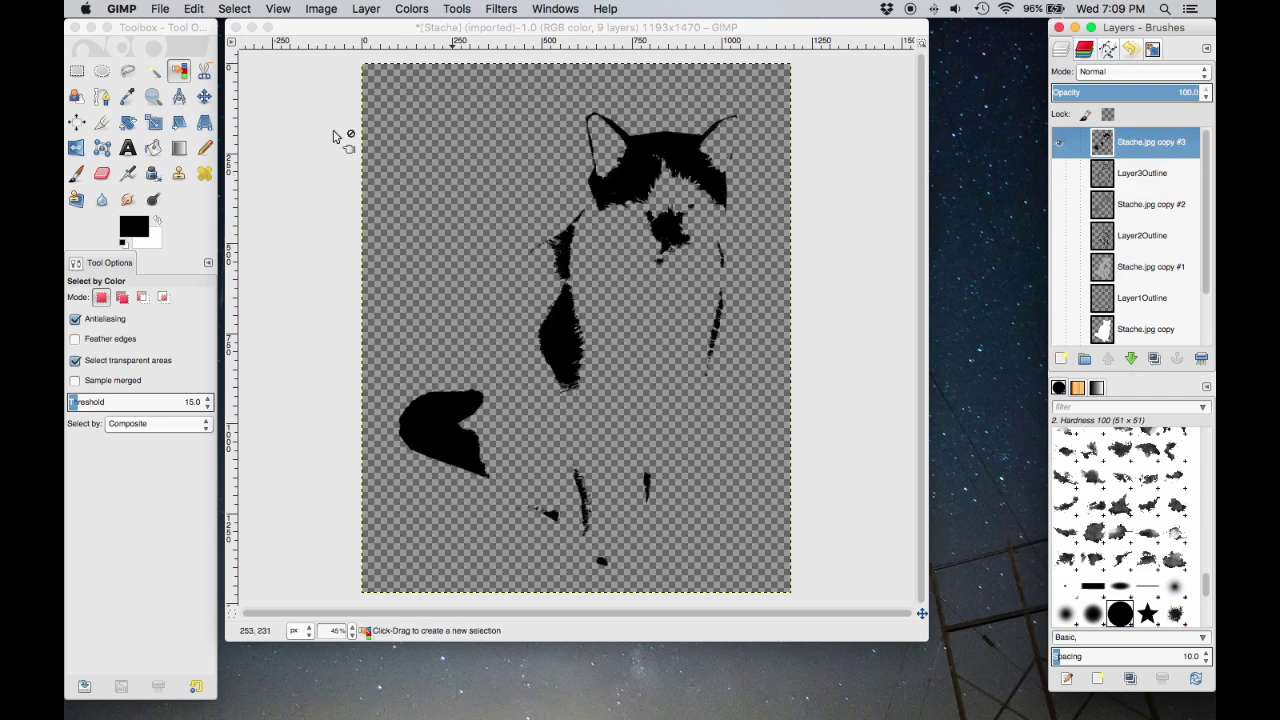
pyautogui.click(655, 155)
pyautogui.click(1061, 358)
pyautogui.click(1143, 468)
# Stroke the black-area selection on the new layer and hide Stache.jpg copy #3.
pyautogui.click(187, 9)
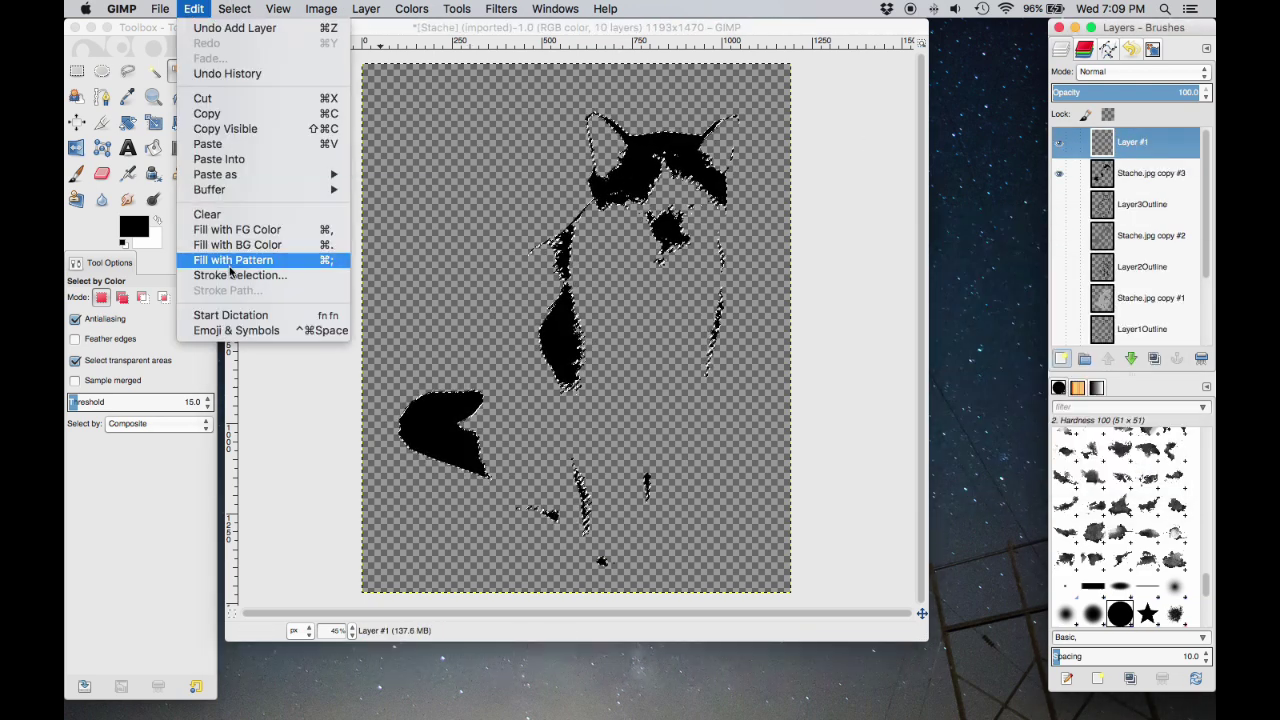
pyautogui.click(230, 274)
pyautogui.click(336, 402)
pyautogui.click(1060, 174)
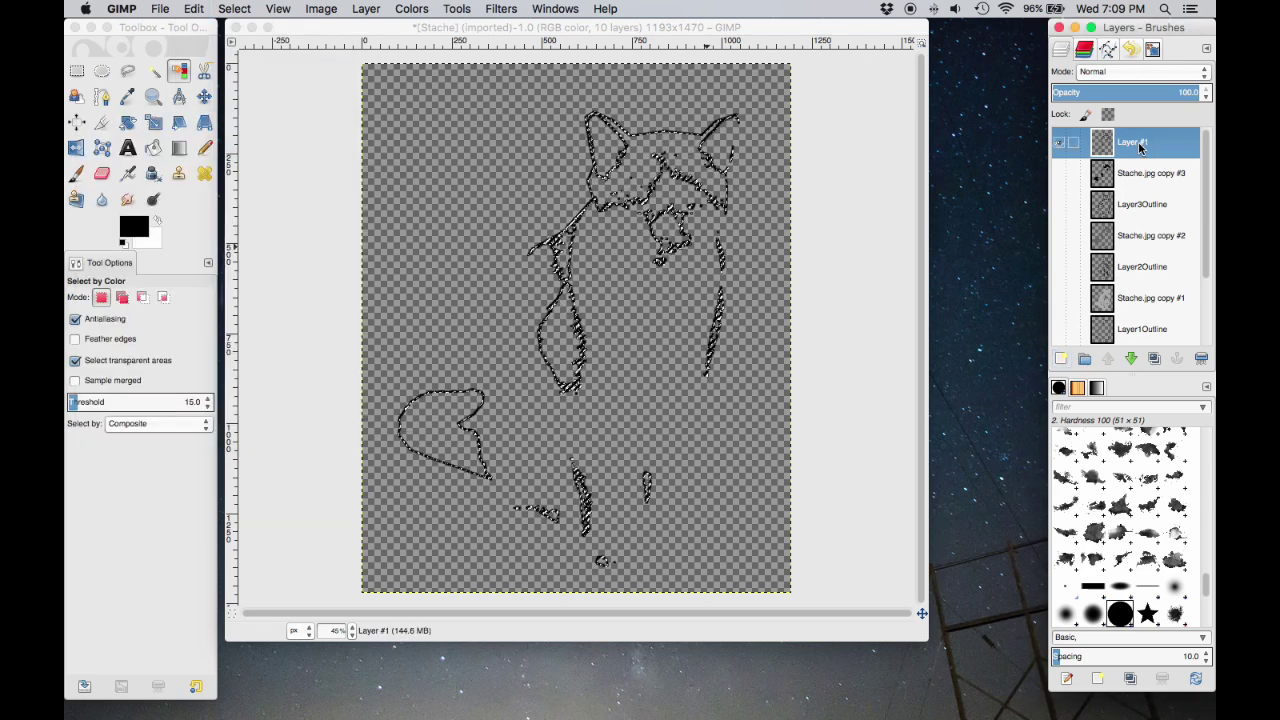
# Rename the black tone's outline layer as Layer4Outline and clear the selection.
pyautogui.doubleClick(1140, 143)
pyautogui.write('Layer')
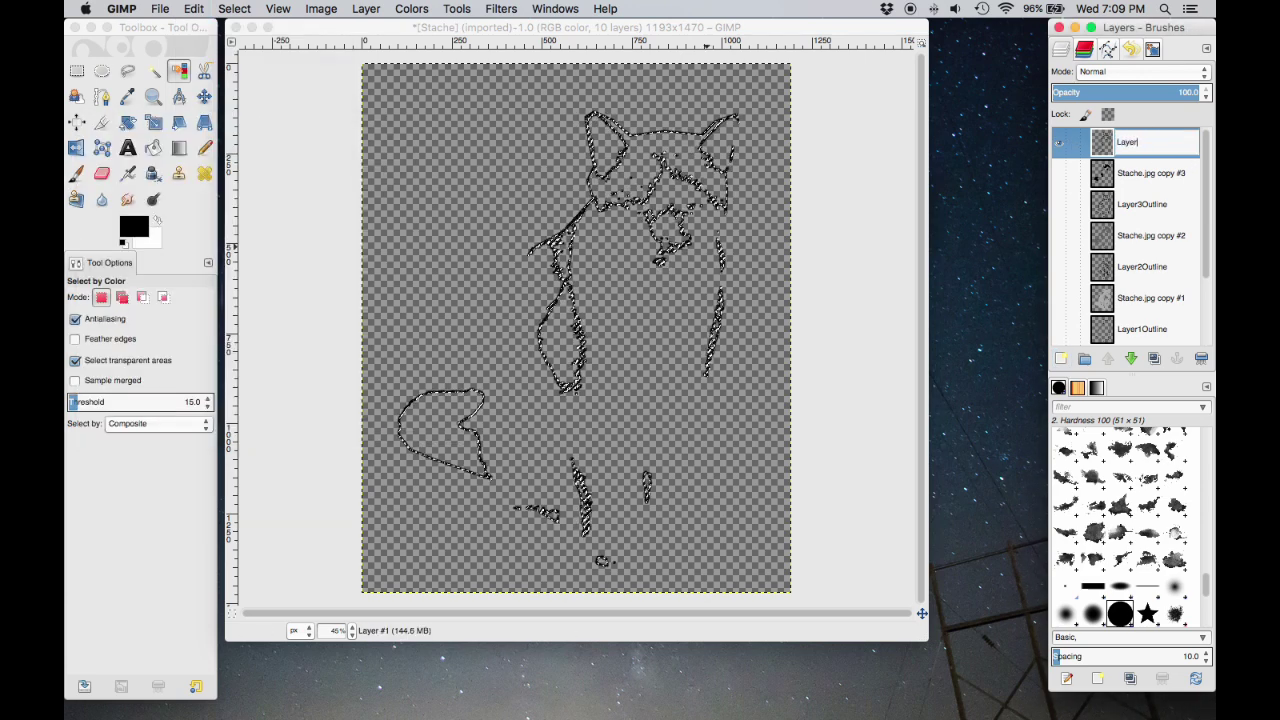
pyautogui.write('4Out')
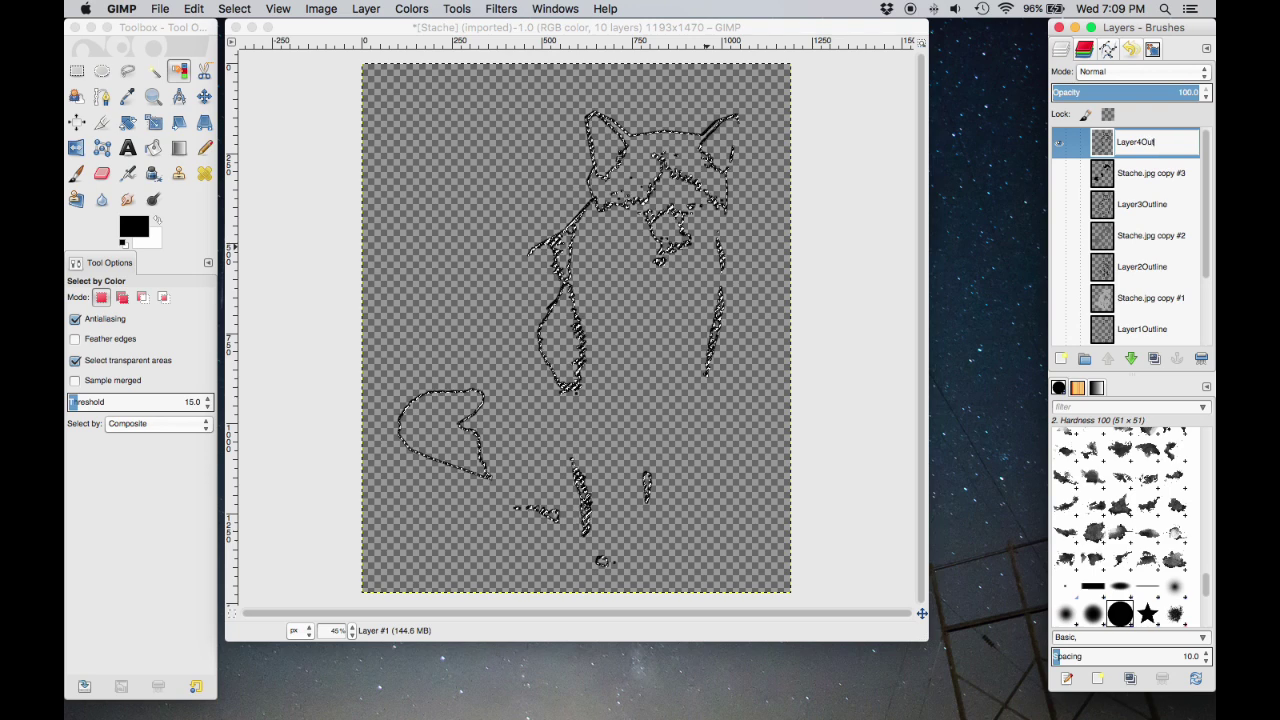
pyautogui.write('line')
pyautogui.press('Return')
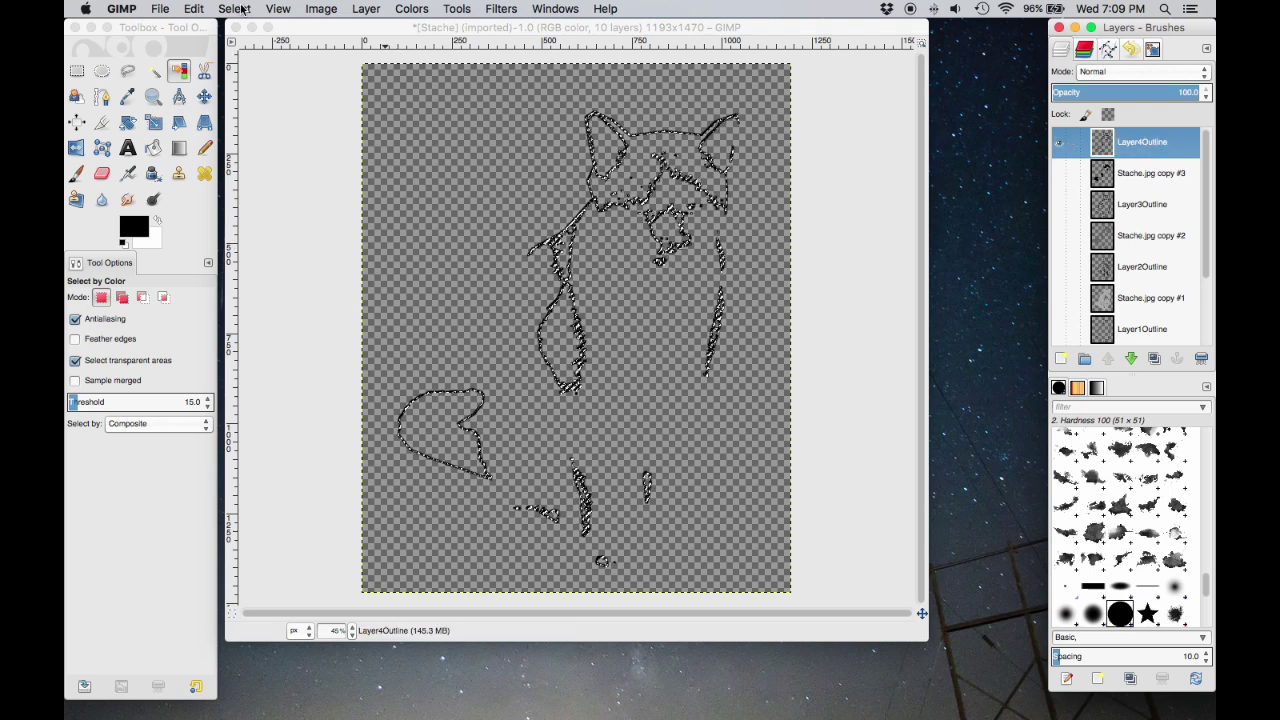
pyautogui.click(234, 9)
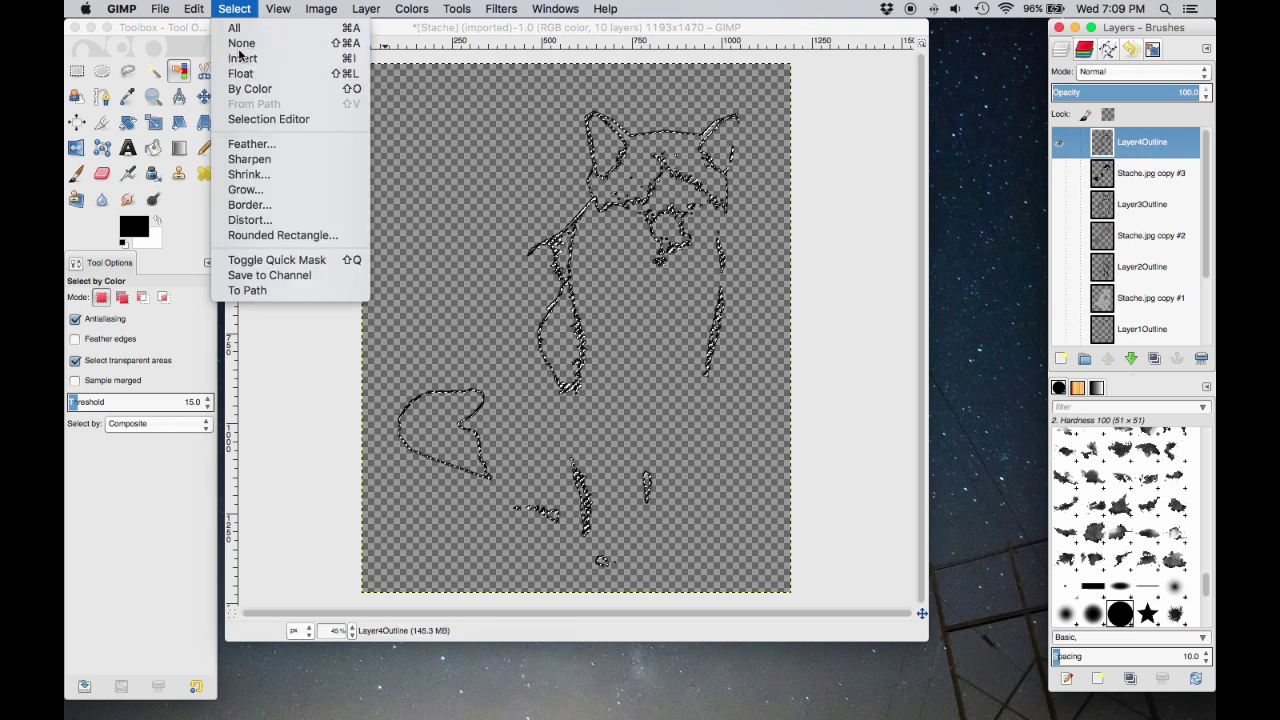
pyautogui.click(240, 45)
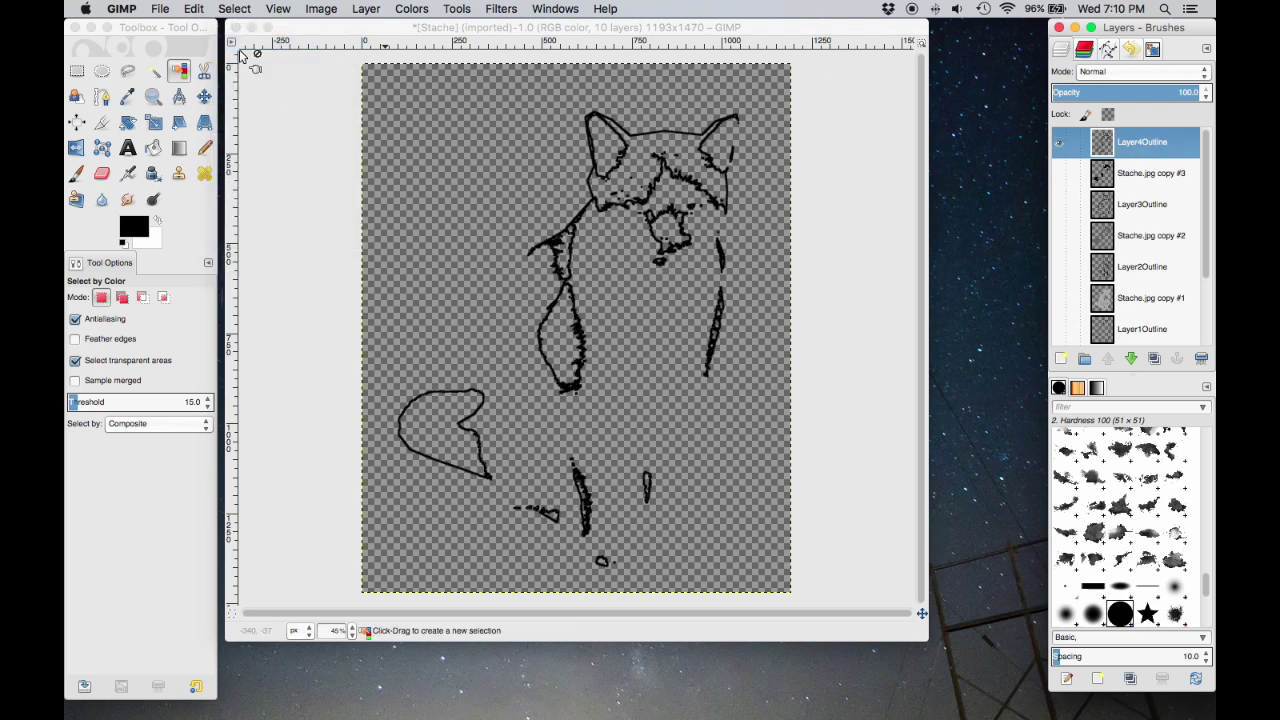
# Preview all four outline layers together, and hide Layer3Outline, Layer2Outline and Layer1Outline again.
pyautogui.click(1058, 205)
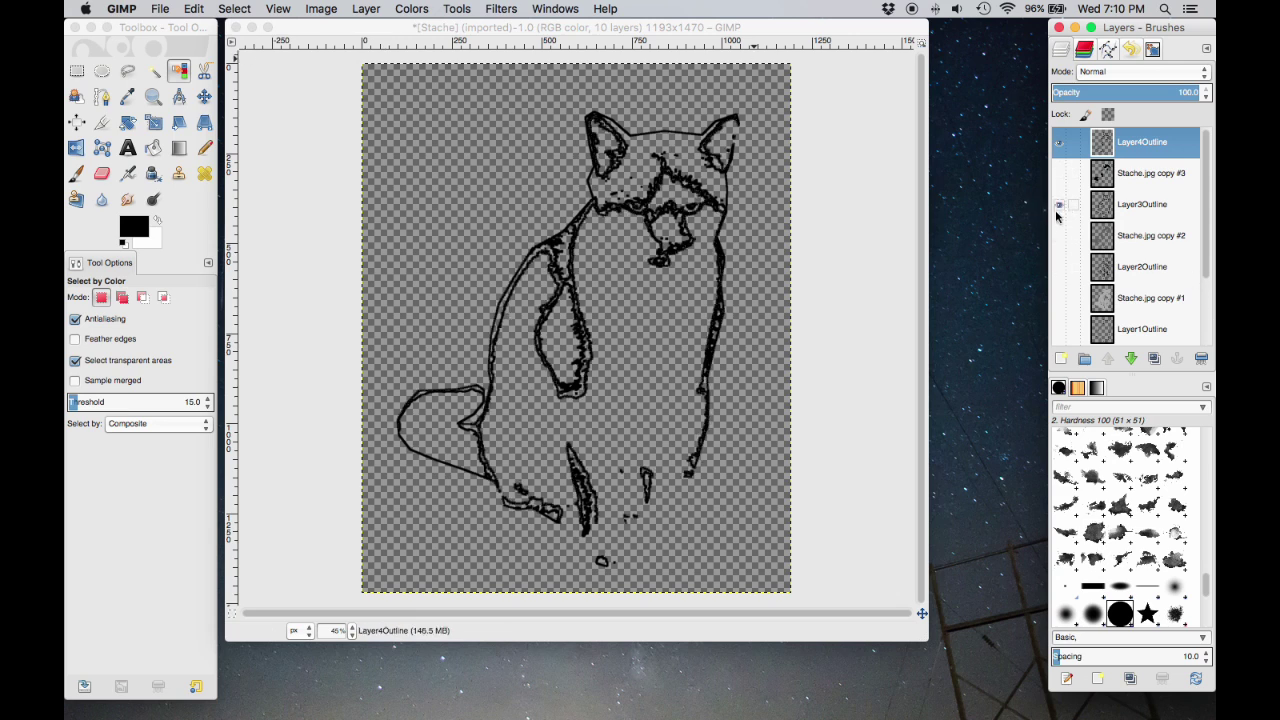
pyautogui.click(1058, 267)
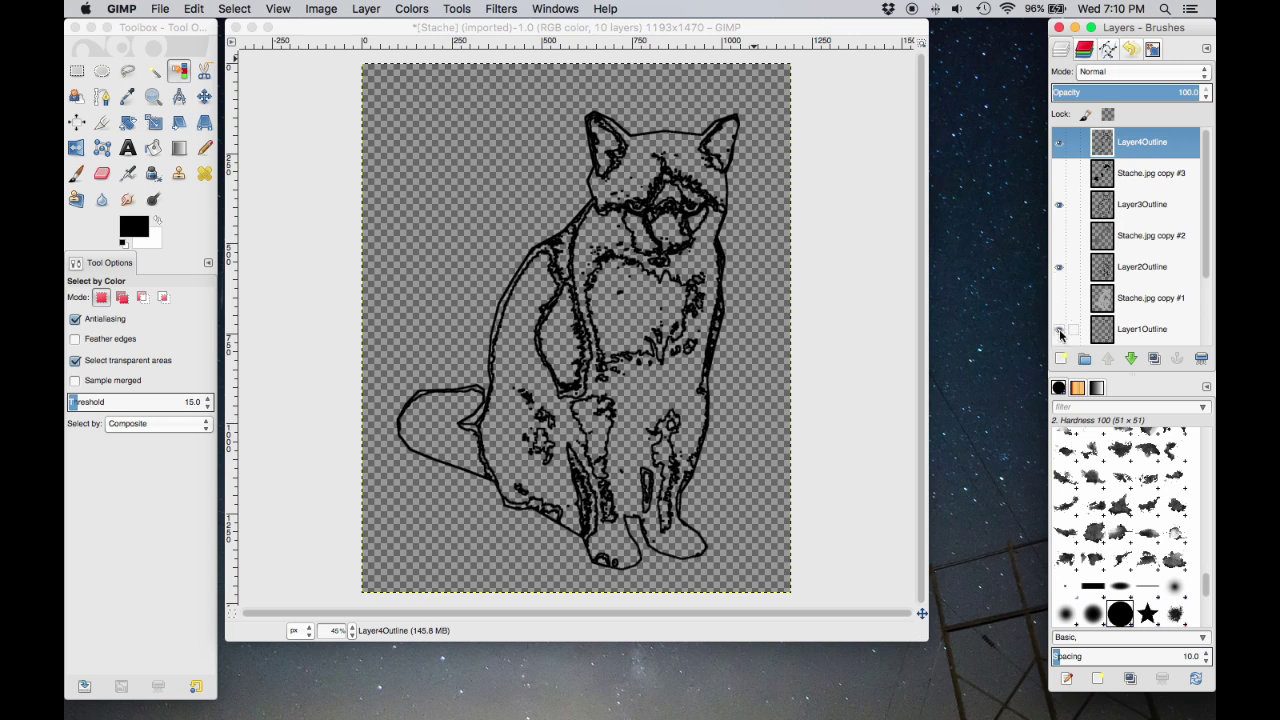
pyautogui.click(334, 283)
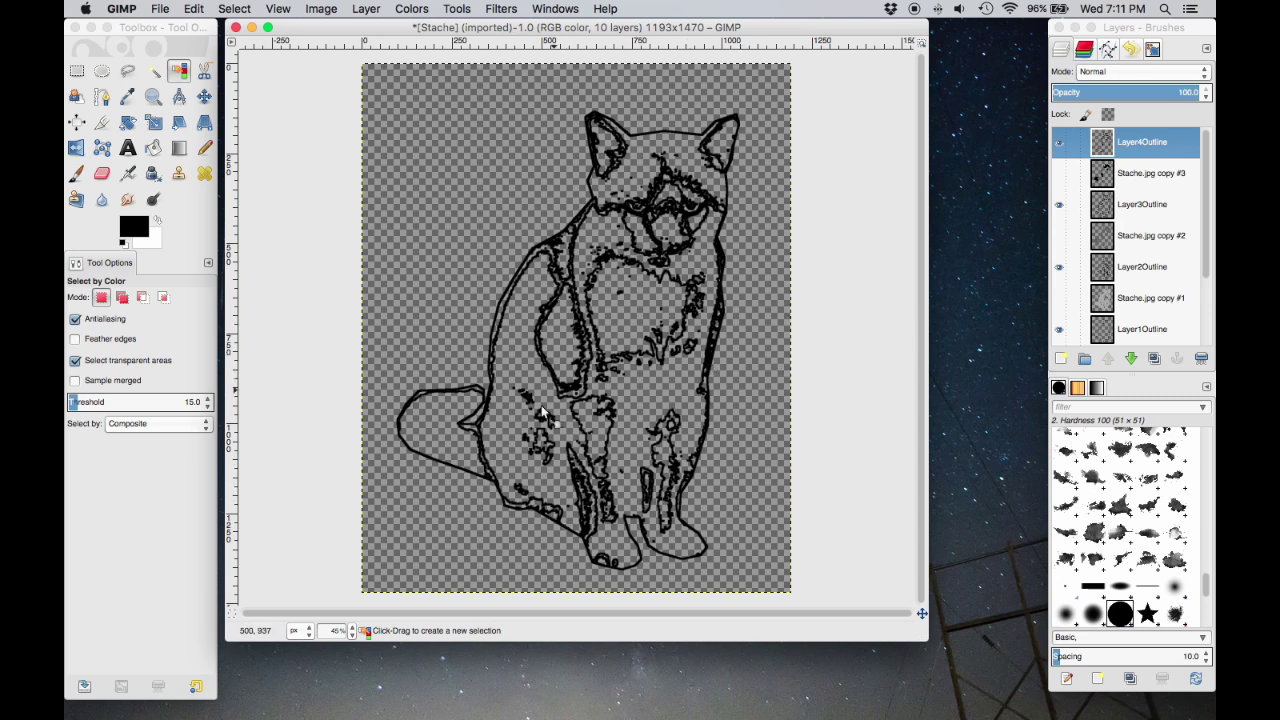
pyautogui.click(1059, 204)
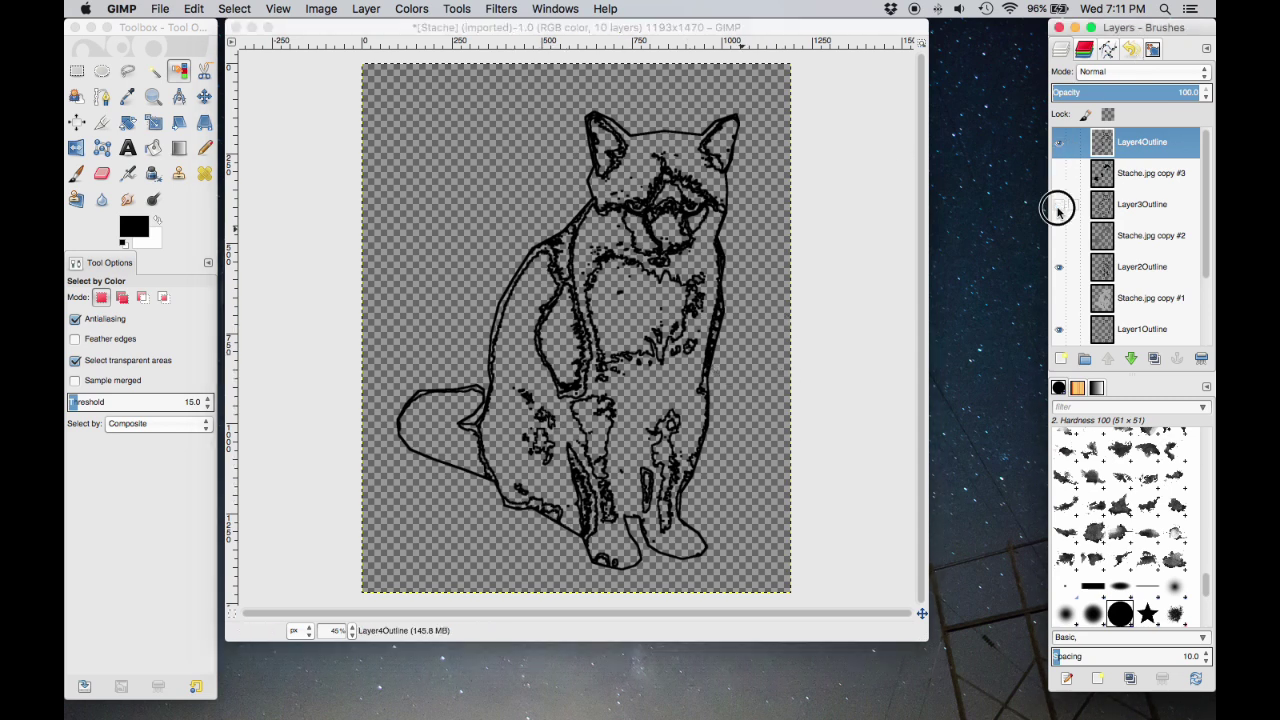
pyautogui.click(1059, 268)
pyautogui.click(1059, 329)
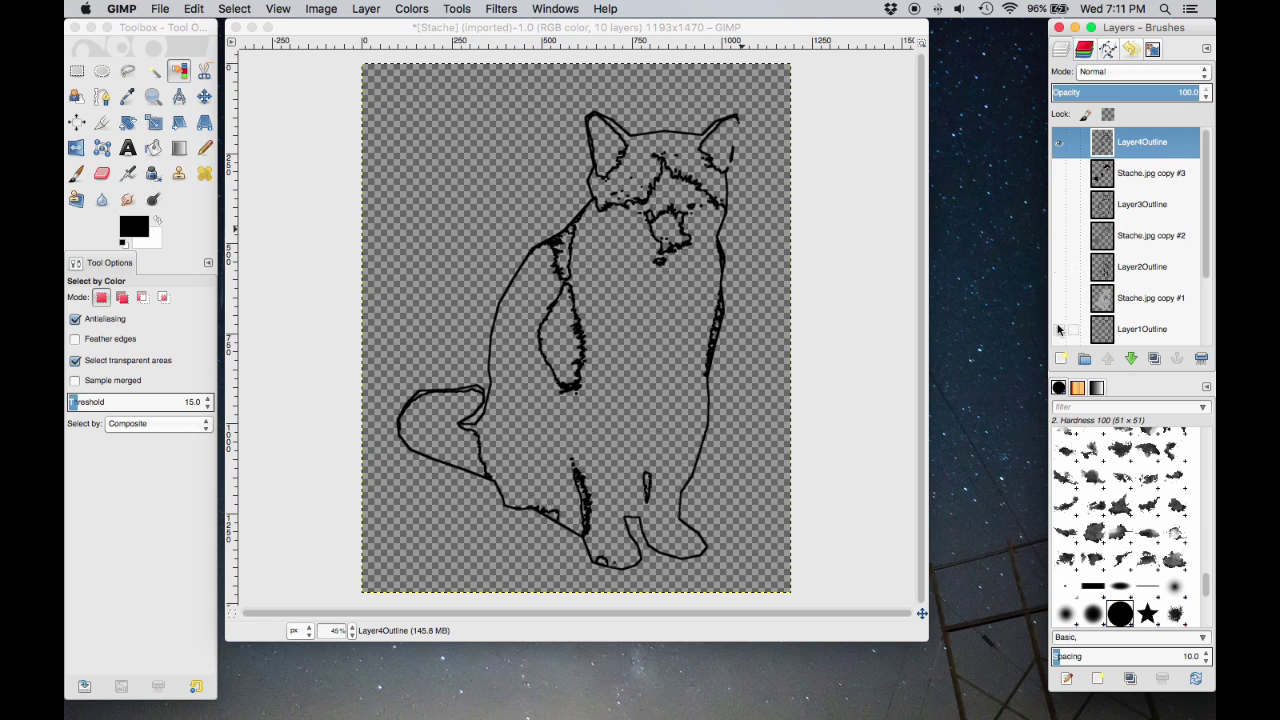
pyautogui.scroll(-3, 1089, 236)
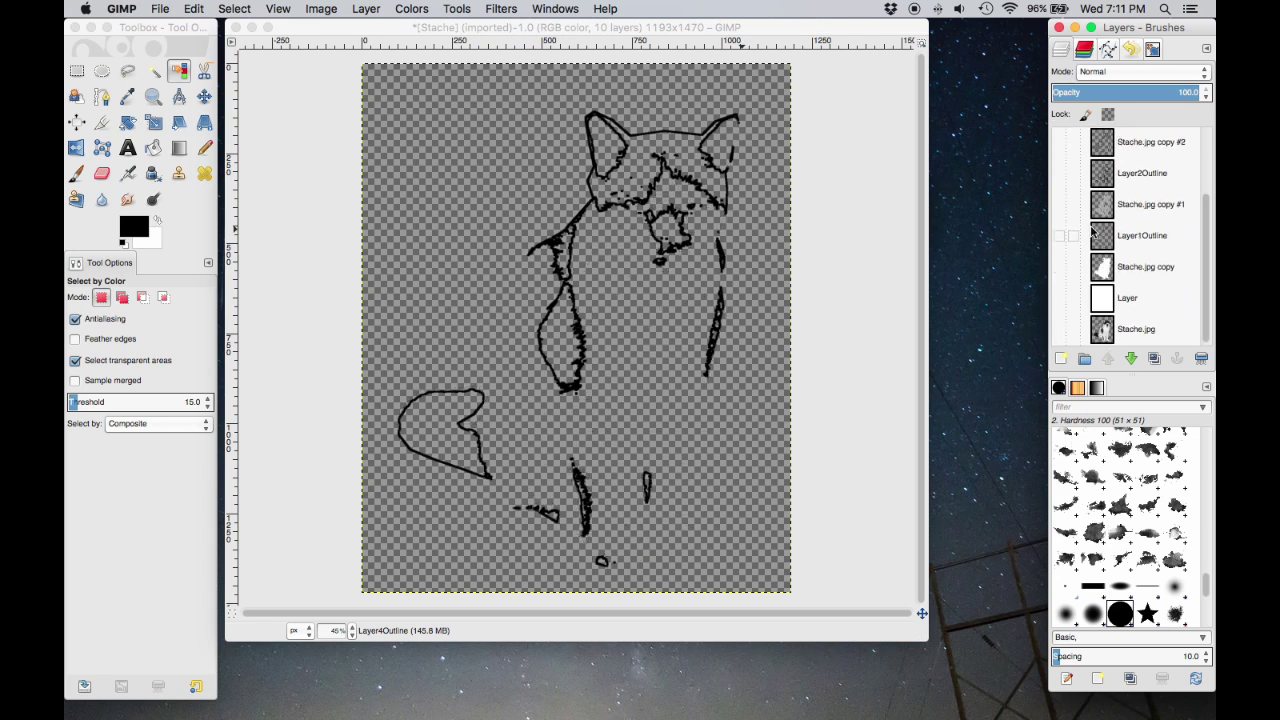
pyautogui.scroll(3, 1092, 231)
# Start exporting the visible Layer4Outline to the Desktop with the file name StacheLayer4Black.jpg.
pyautogui.click(194, 9)
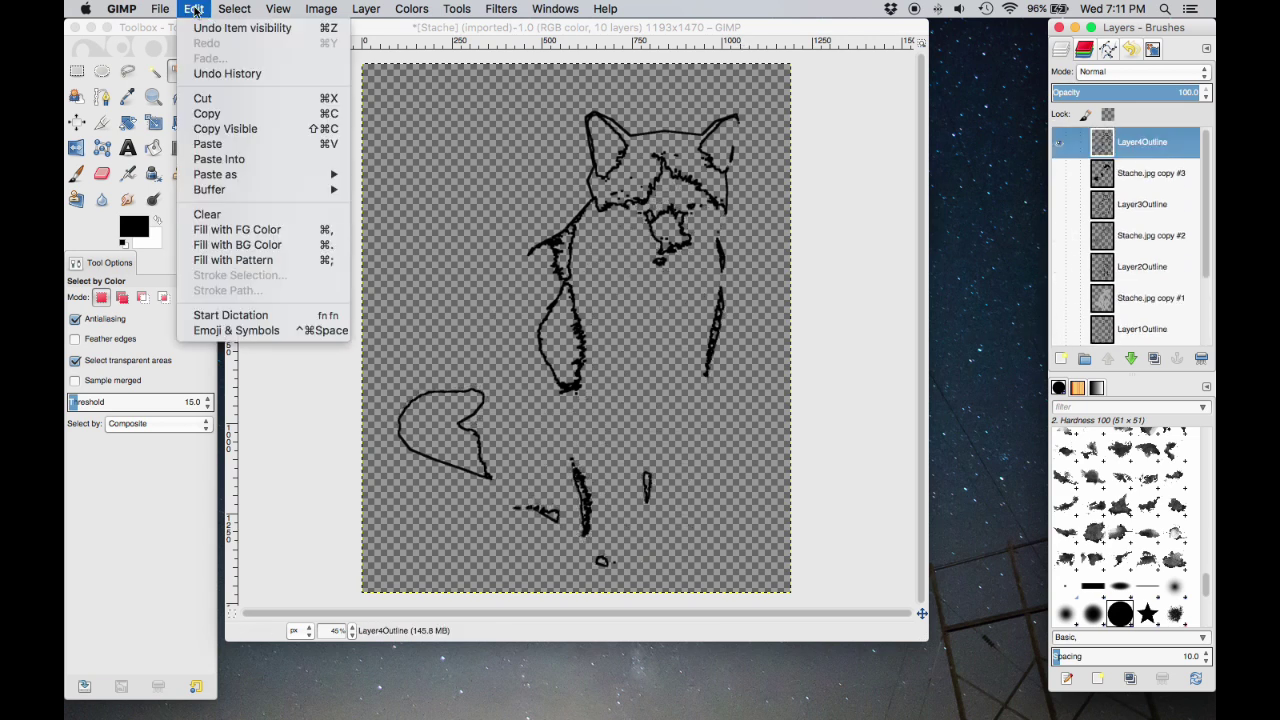
pyautogui.moveTo(160, 6)
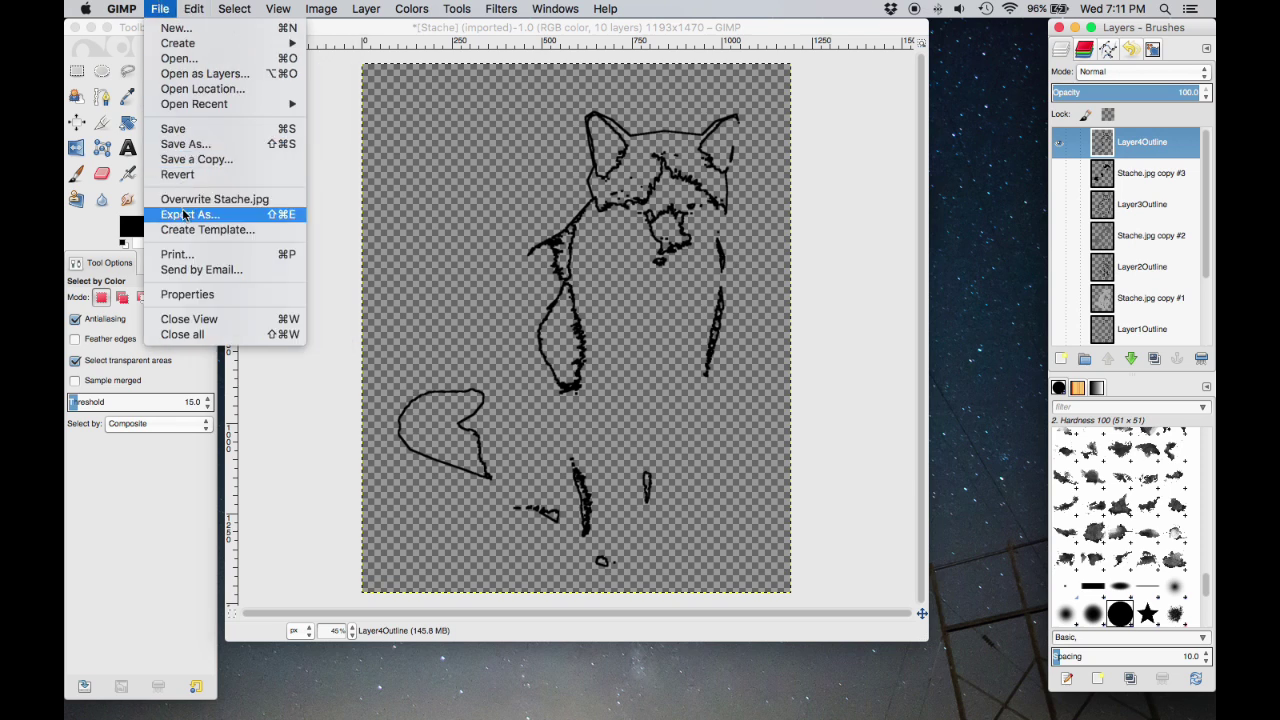
pyautogui.click(184, 215)
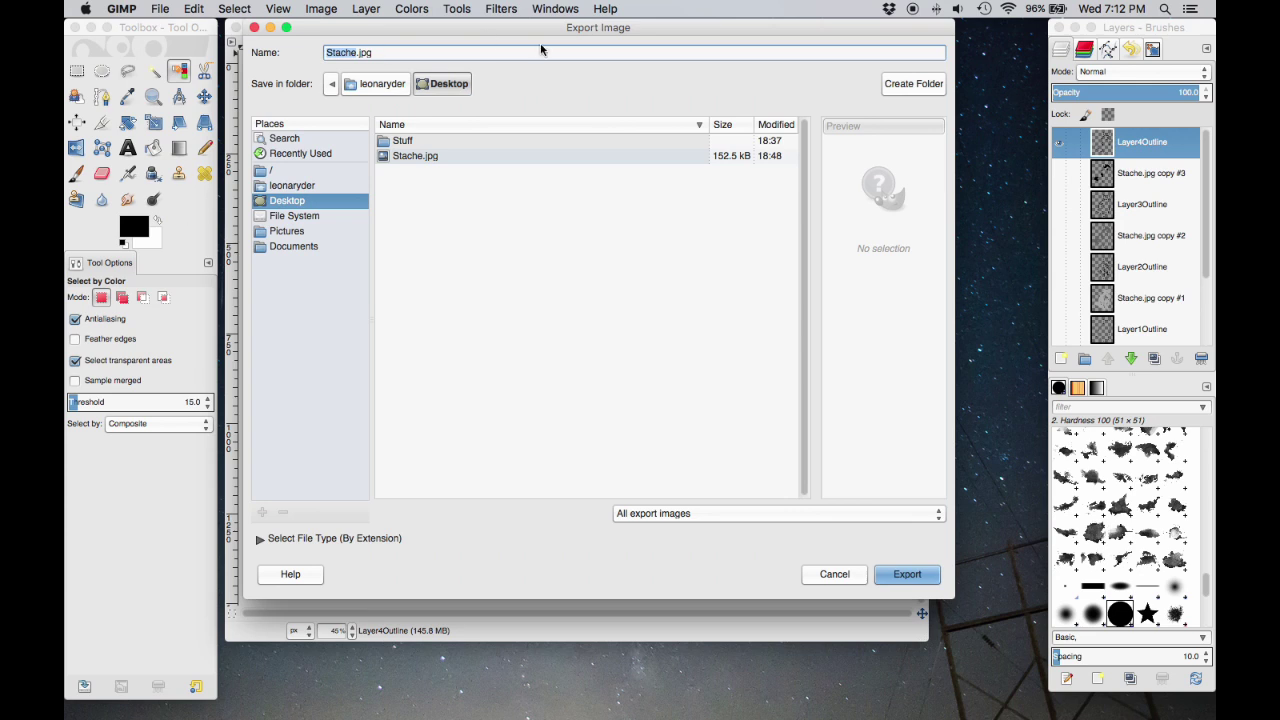
pyautogui.press('Right')
pyautogui.write('Layer4')
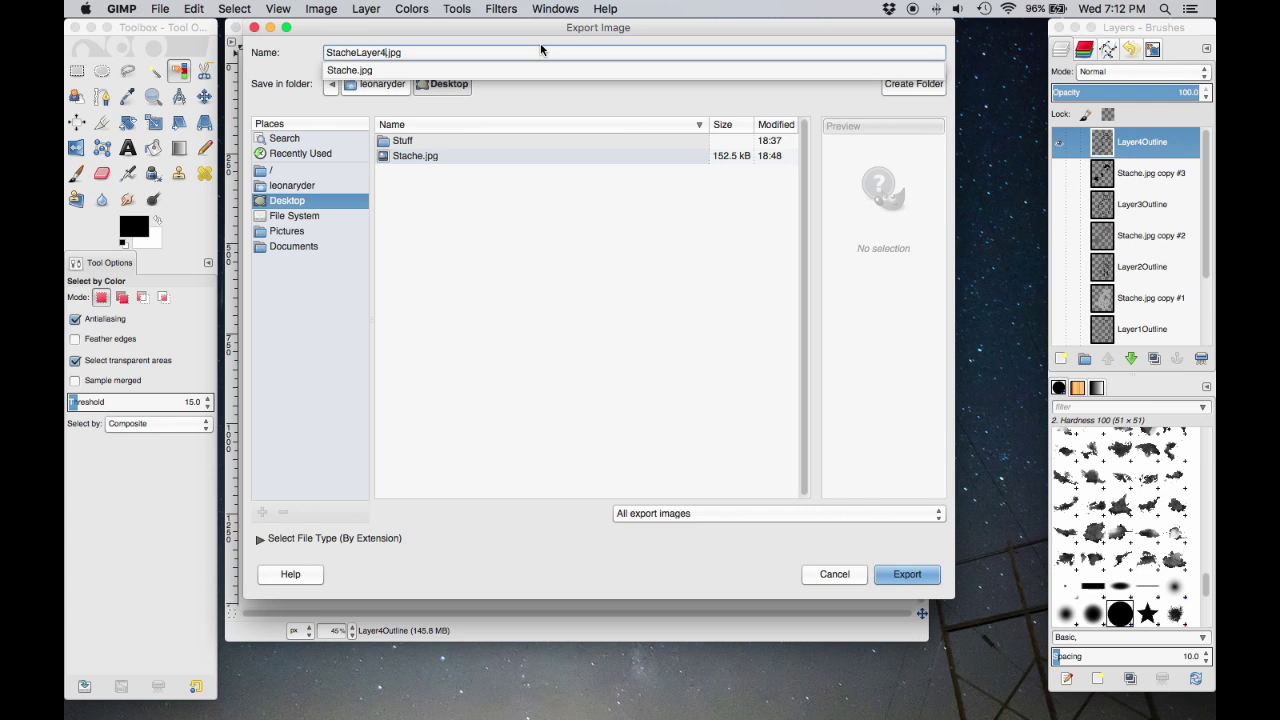
pyautogui.write('Black')
# Choose JPEG image as the file type and export the outline with the offered quality of 90.
pyautogui.click(344, 541)
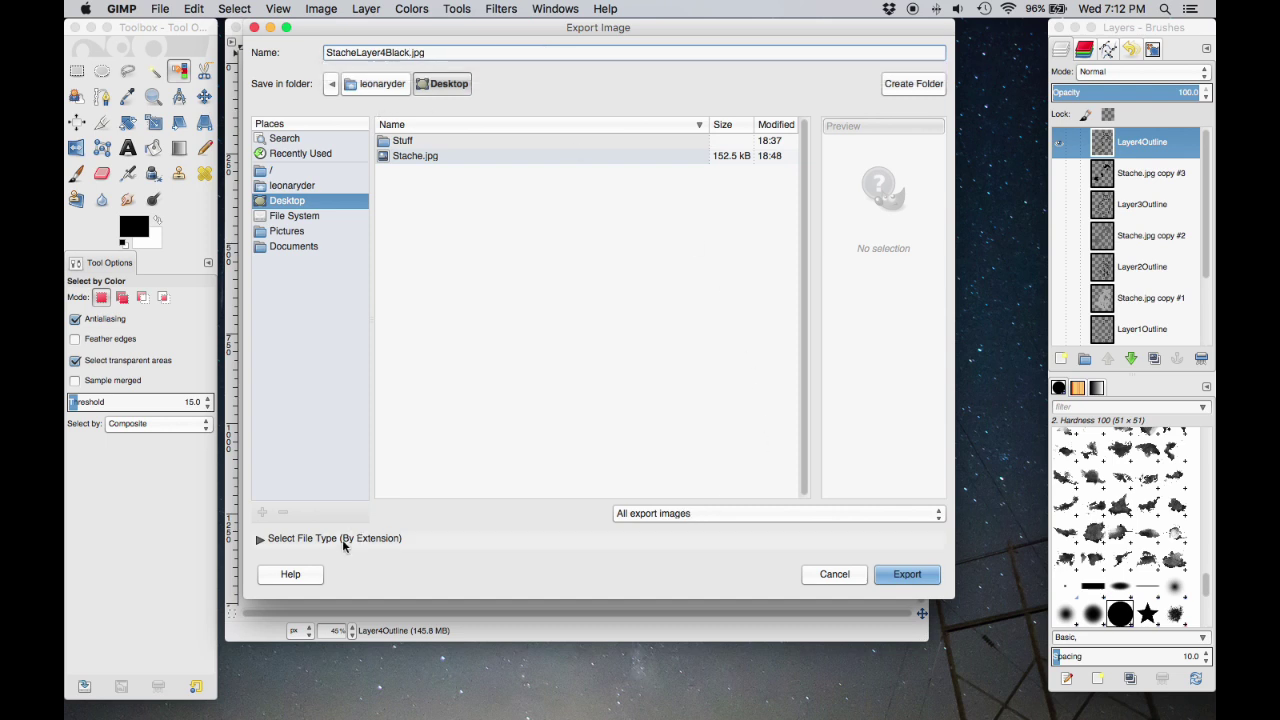
pyautogui.click(259, 539)
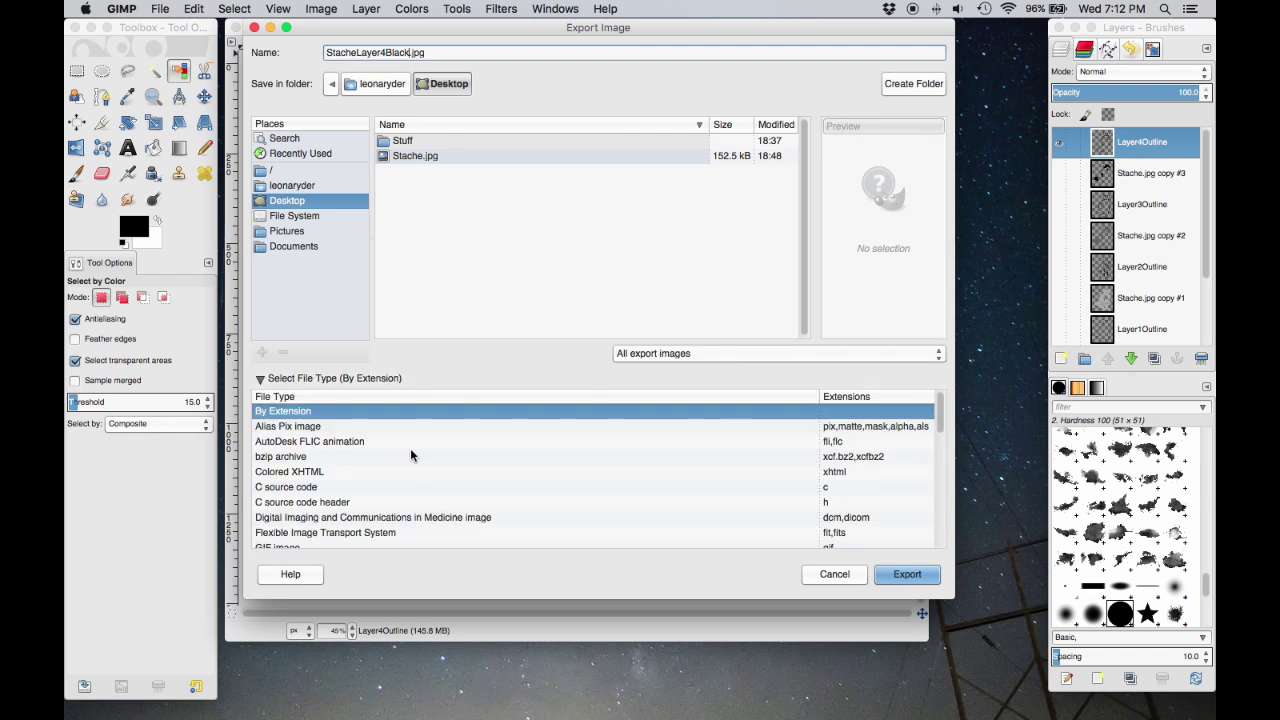
pyautogui.scroll(-3, 410, 455)
pyautogui.scroll(-1, 410, 455)
pyautogui.scroll(1, 410, 455)
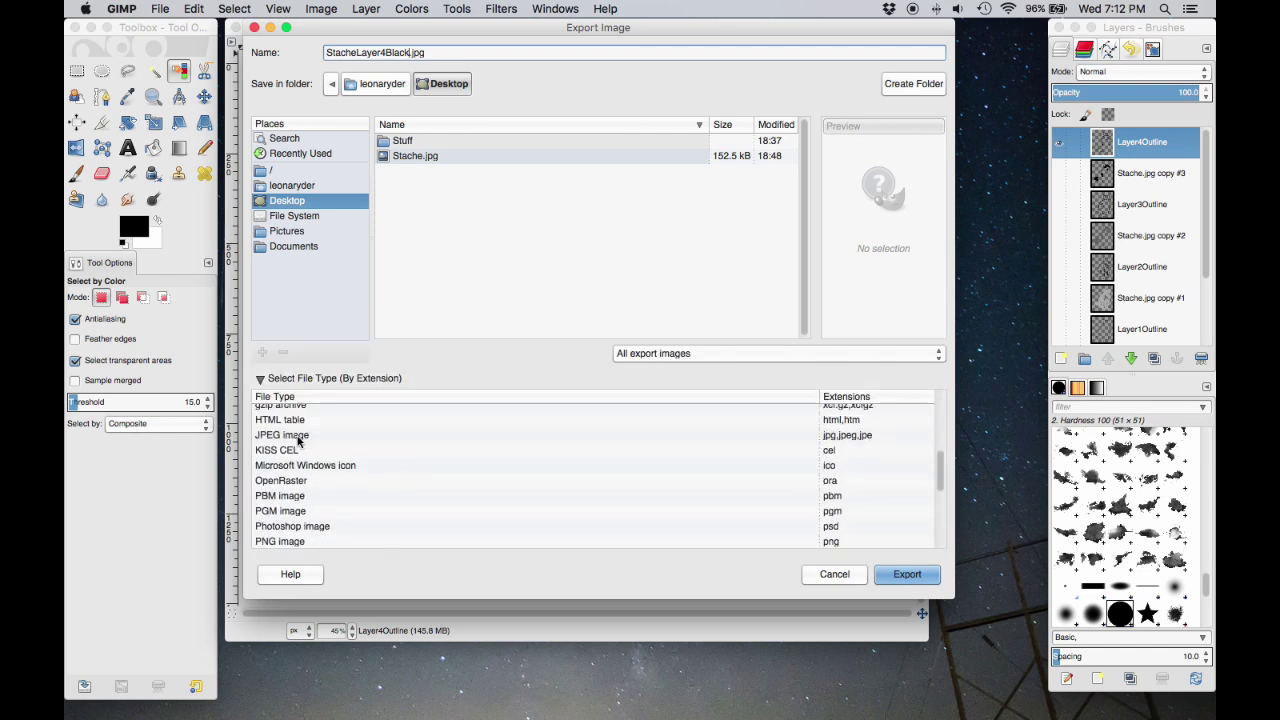
pyautogui.click(297, 437)
pyautogui.click(903, 575)
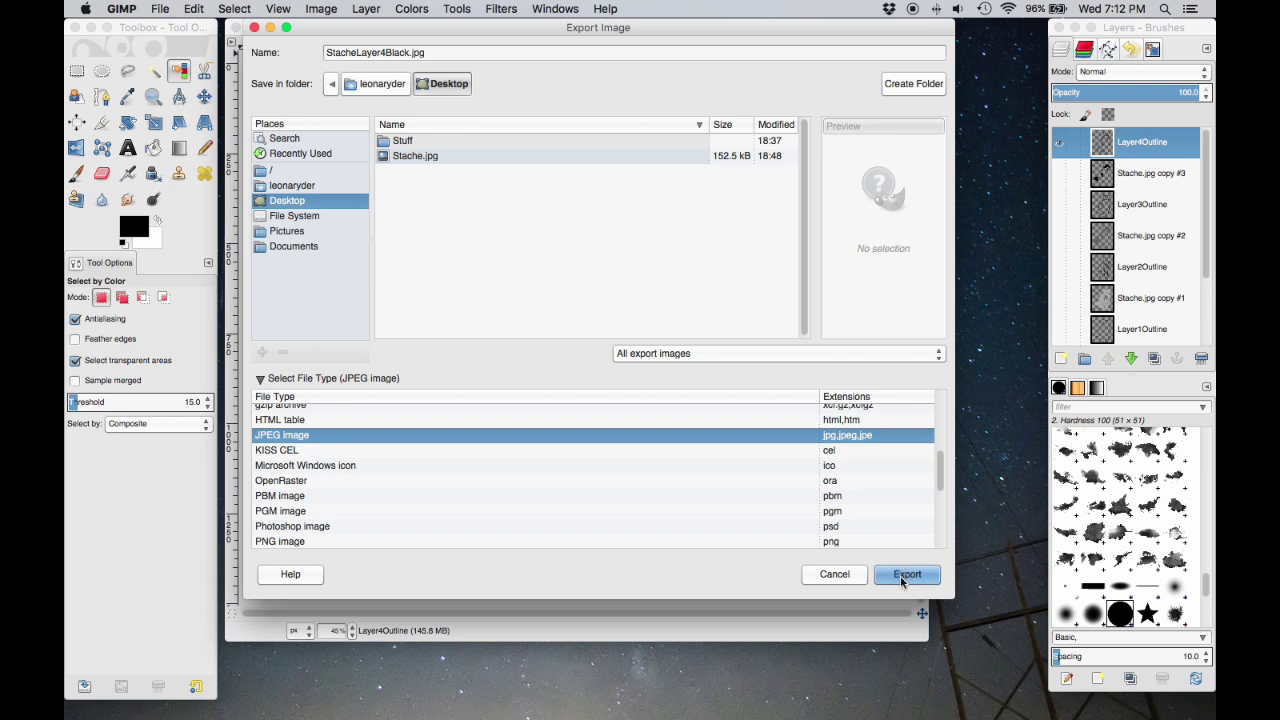
pyautogui.click(903, 578)
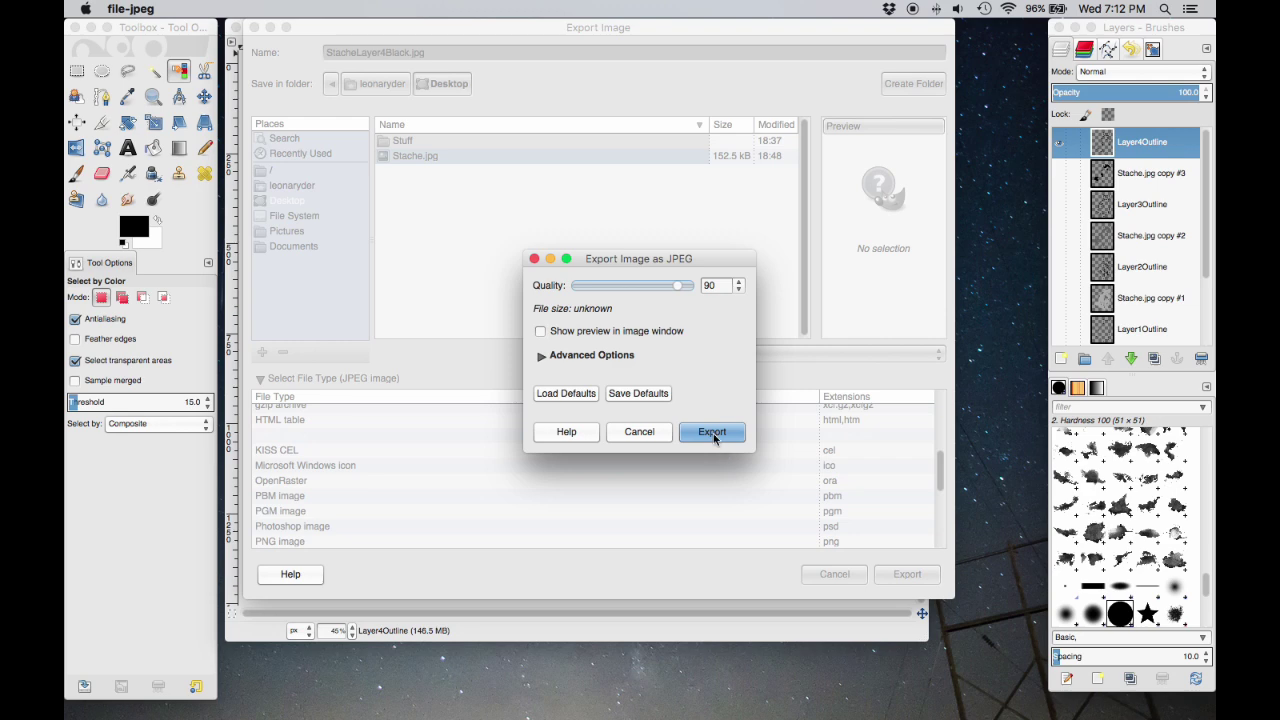
pyautogui.click(713, 435)
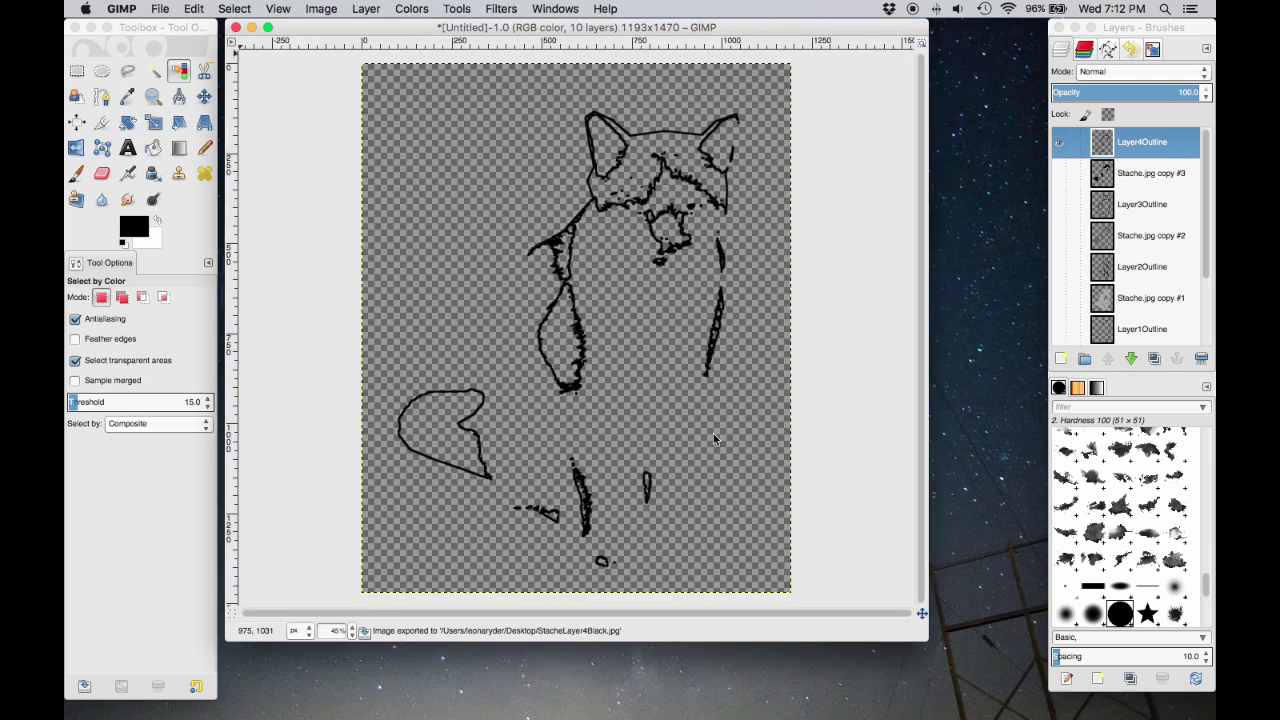
pyautogui.click(252, 29)
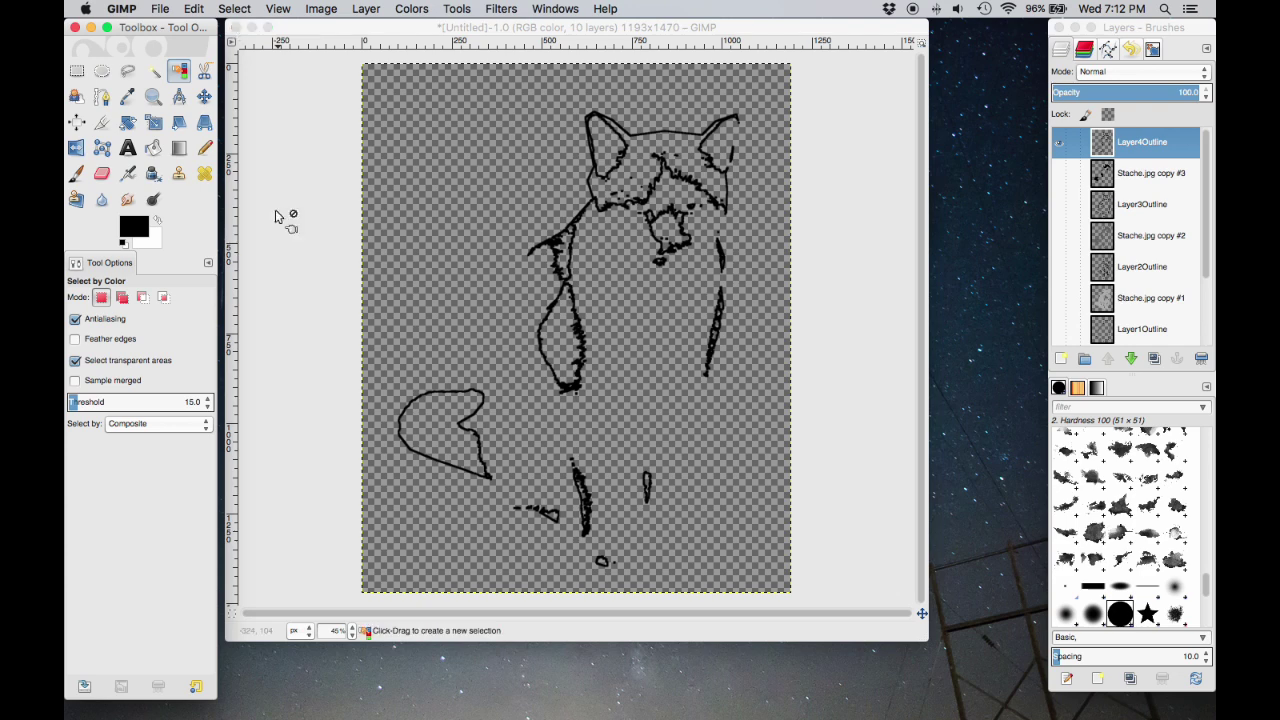
# Open the exported StacheLayer4Black.jpg from the Desktop folder in Finder to check the outline.
pyautogui.click(207, 712)
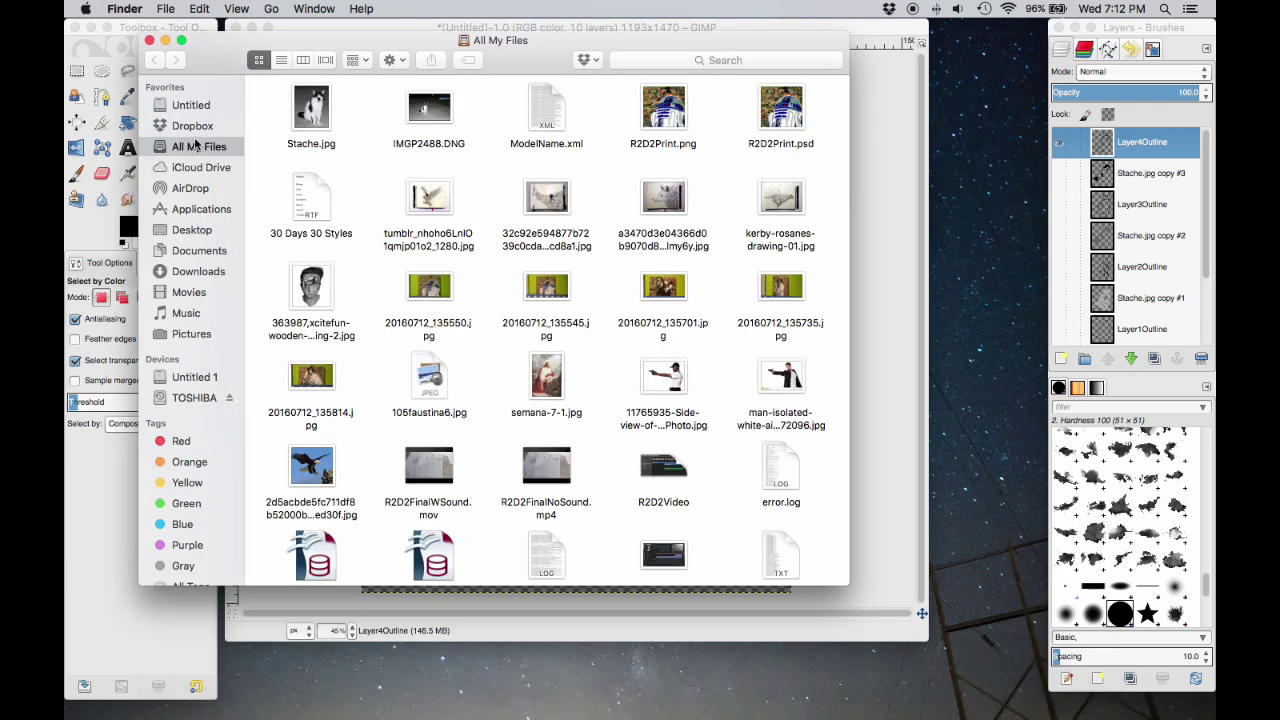
pyautogui.click(188, 232)
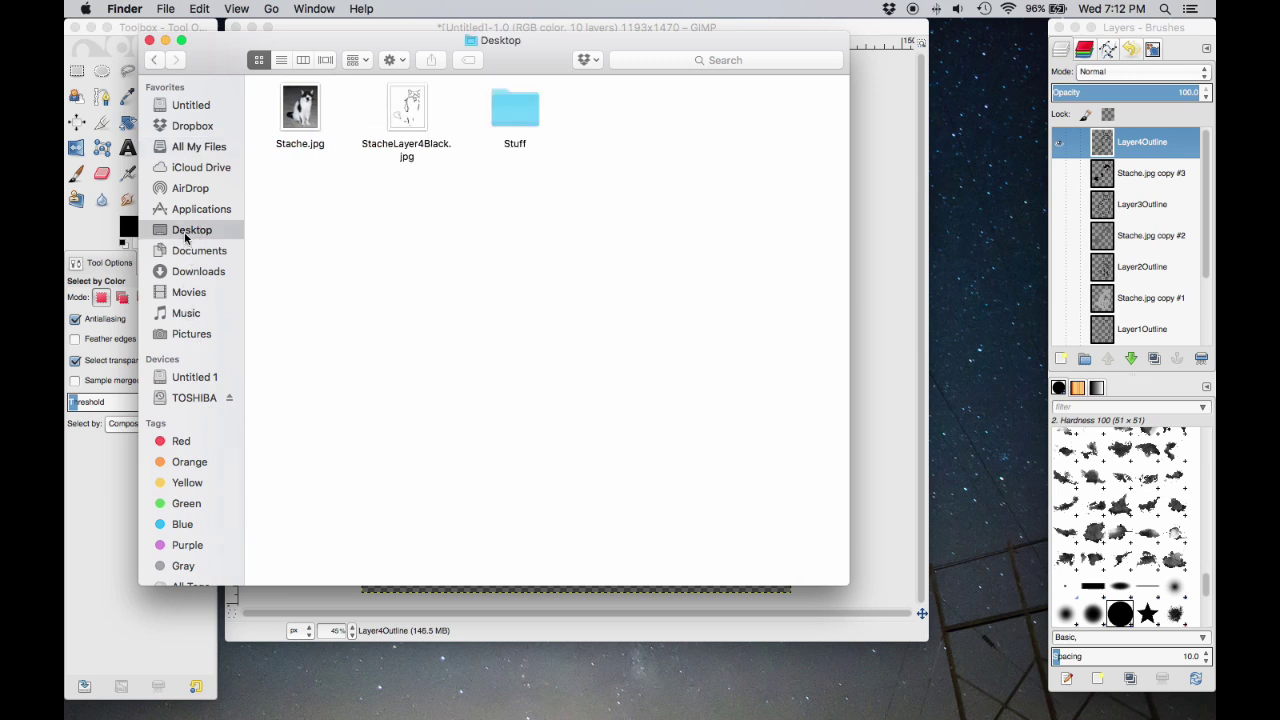
pyautogui.click(405, 110)
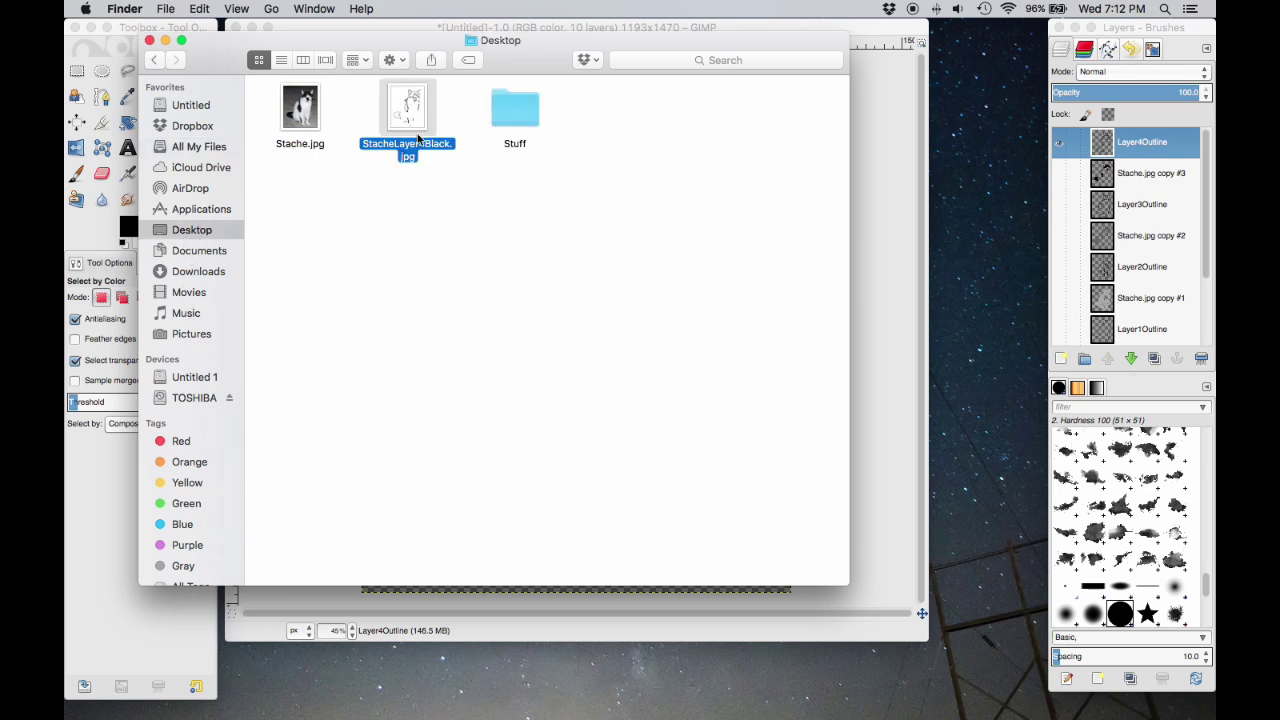
pyautogui.doubleClick(405, 115)
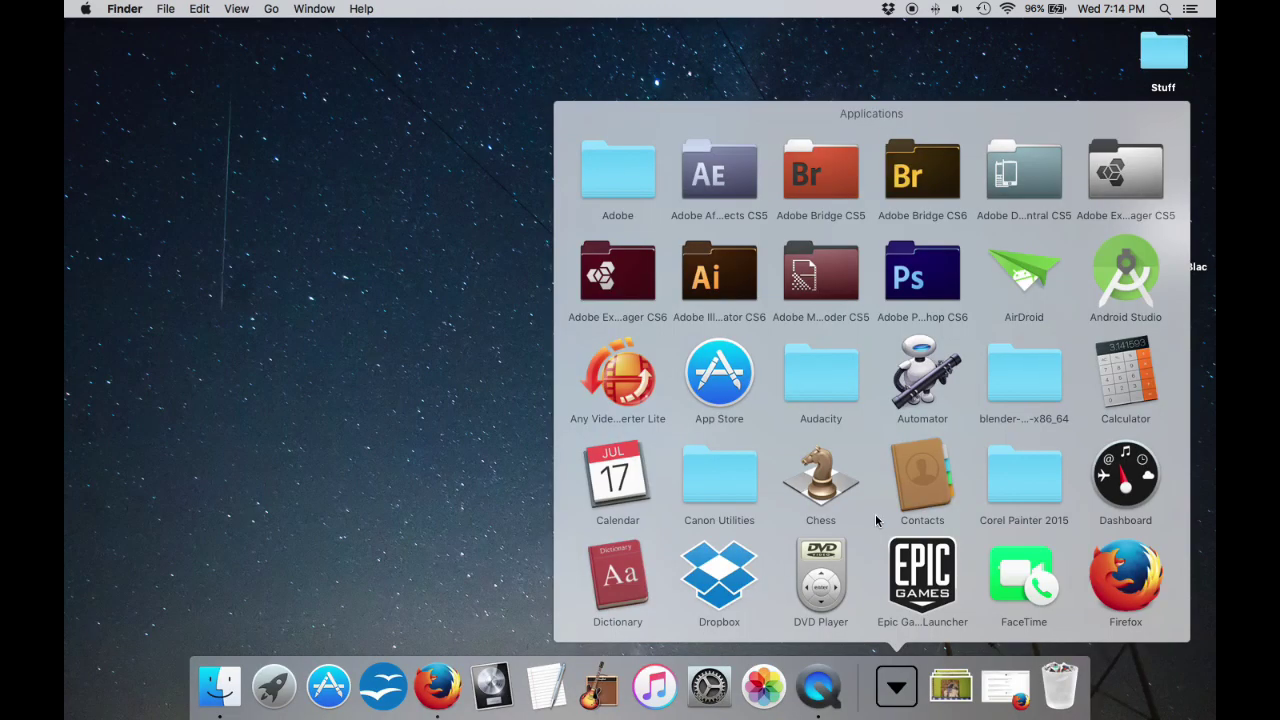
# Find PosteRazor among the installed applications and launch it.
pyautogui.scroll(-10, 875, 514)
pyautogui.scroll(-5, 875, 519)
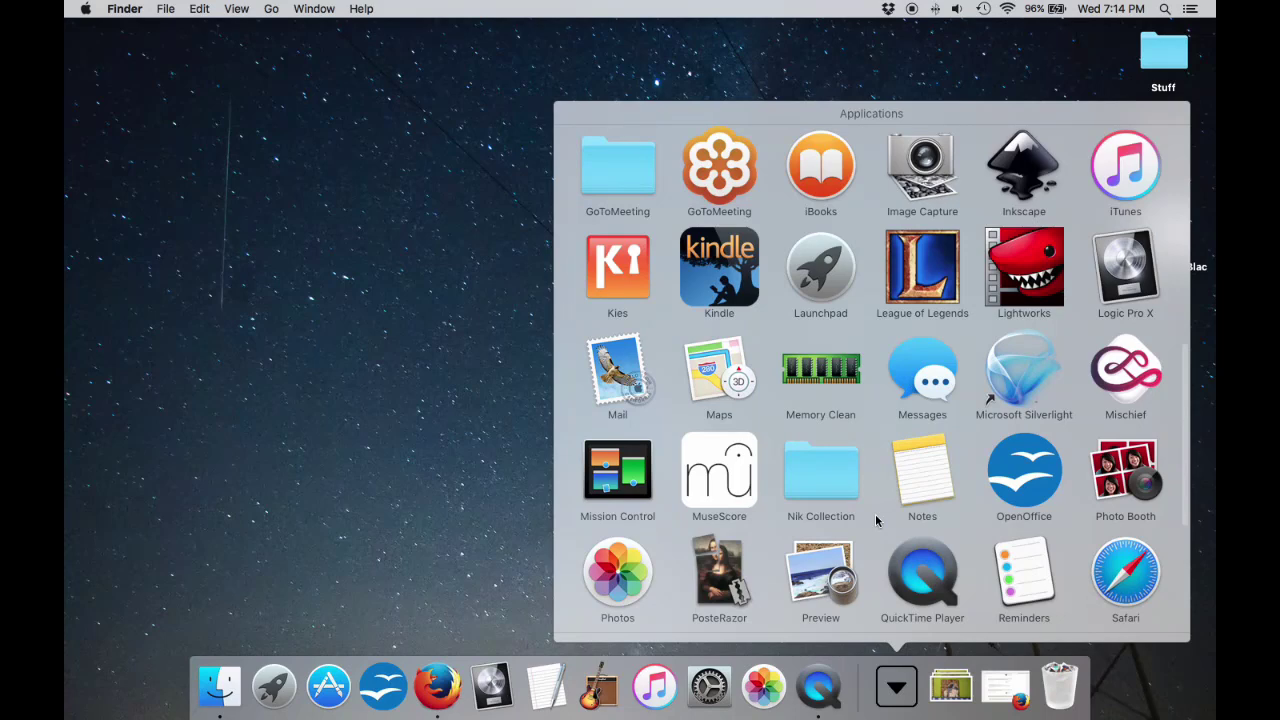
pyautogui.scroll(-5, 875, 519)
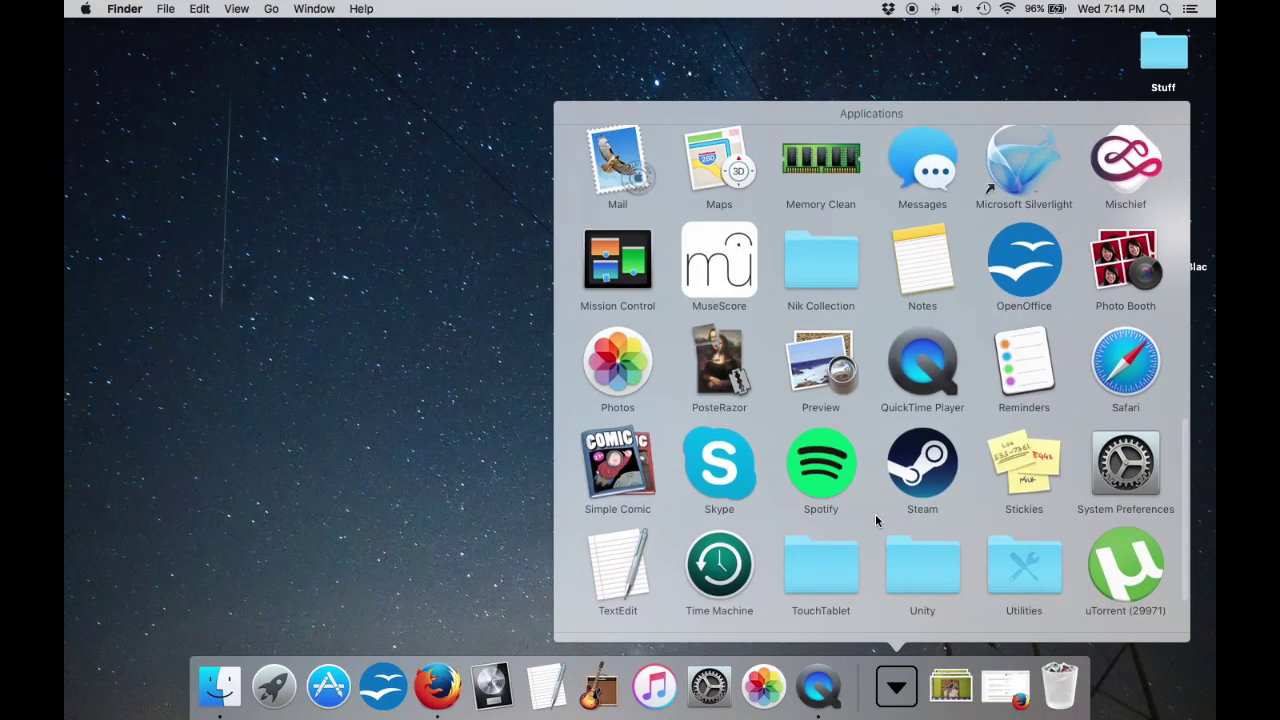
pyautogui.click(721, 354)
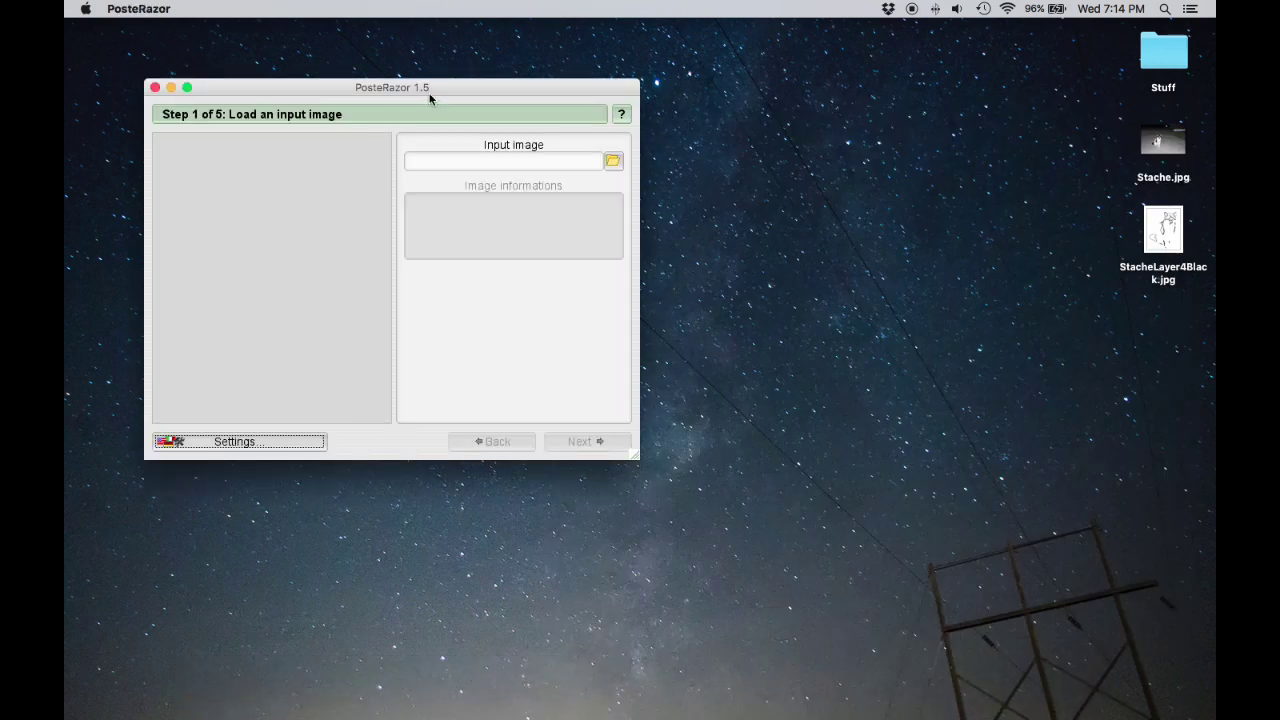
# Load StacheLayer4Black.jpg from the Desktop as the poster's input image.
pyautogui.click(614, 162)
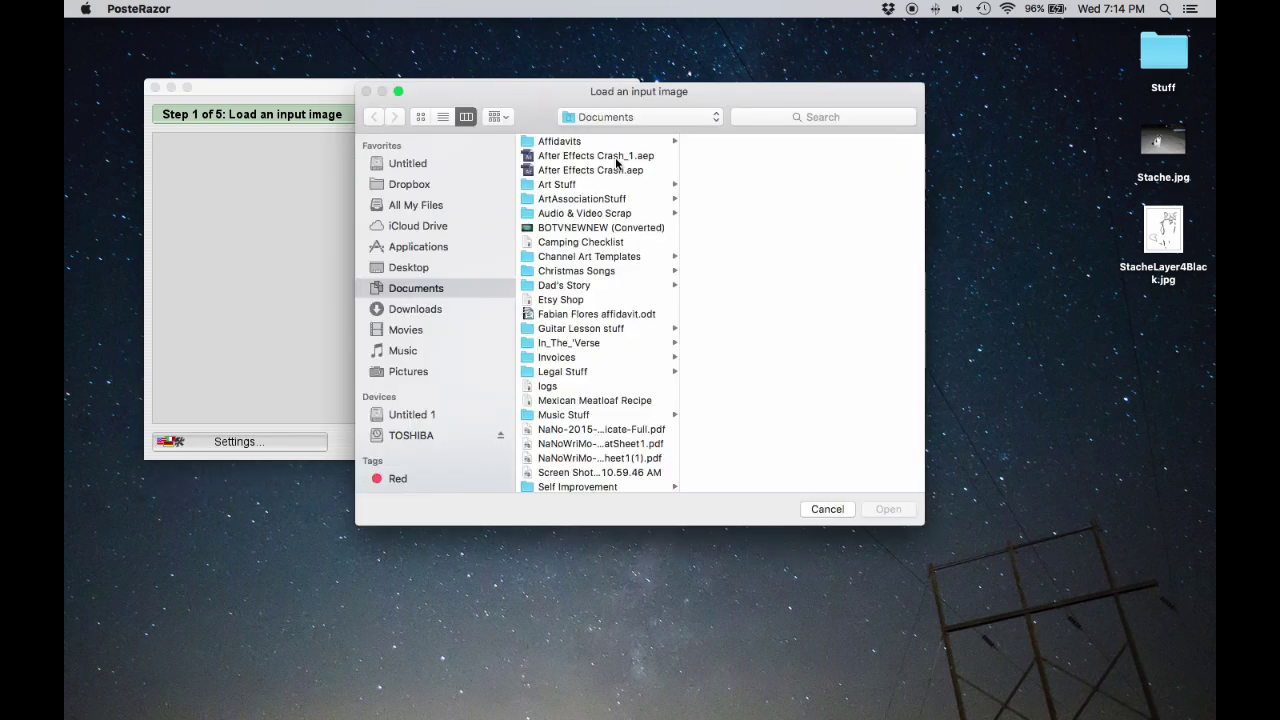
pyautogui.click(404, 267)
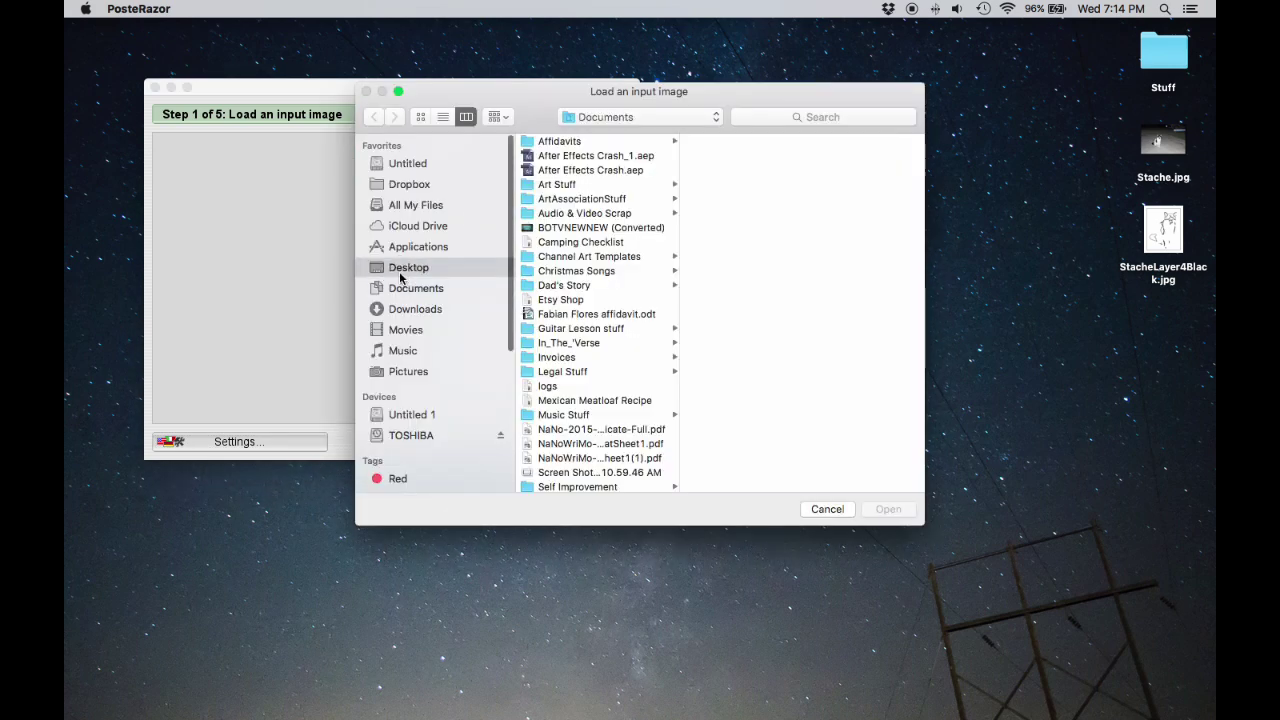
pyautogui.click(588, 156)
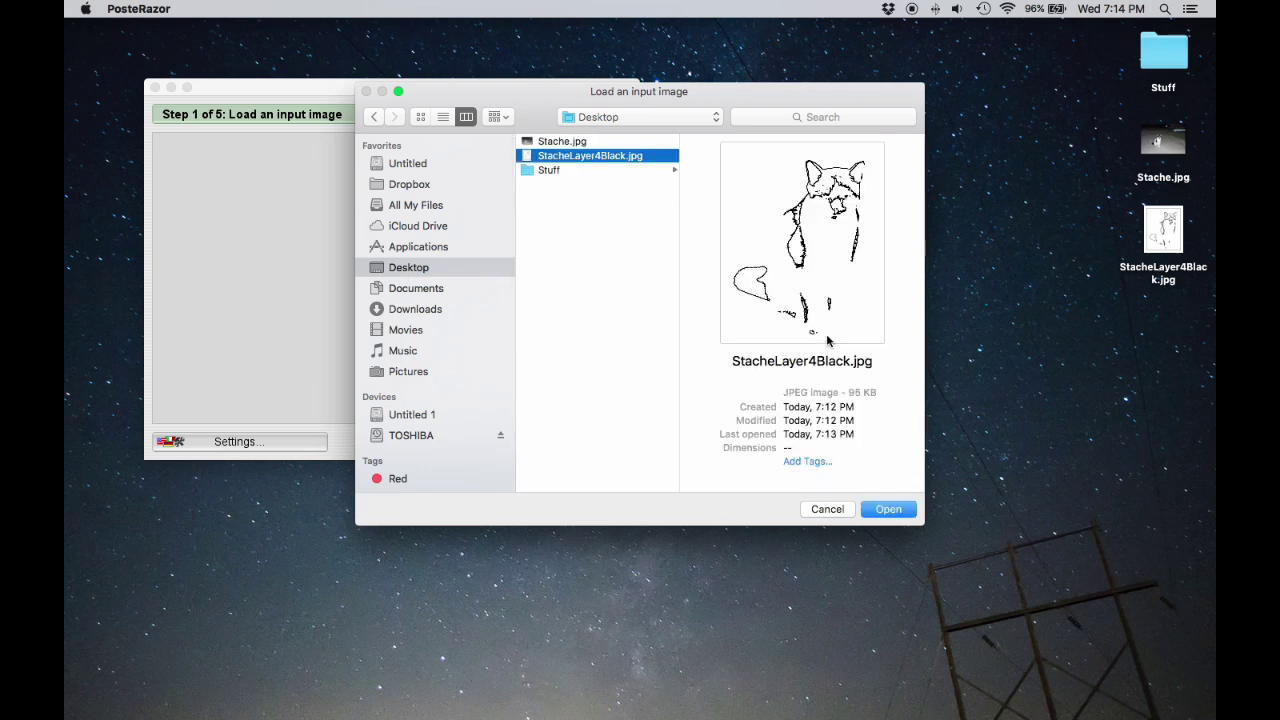
pyautogui.click(888, 509)
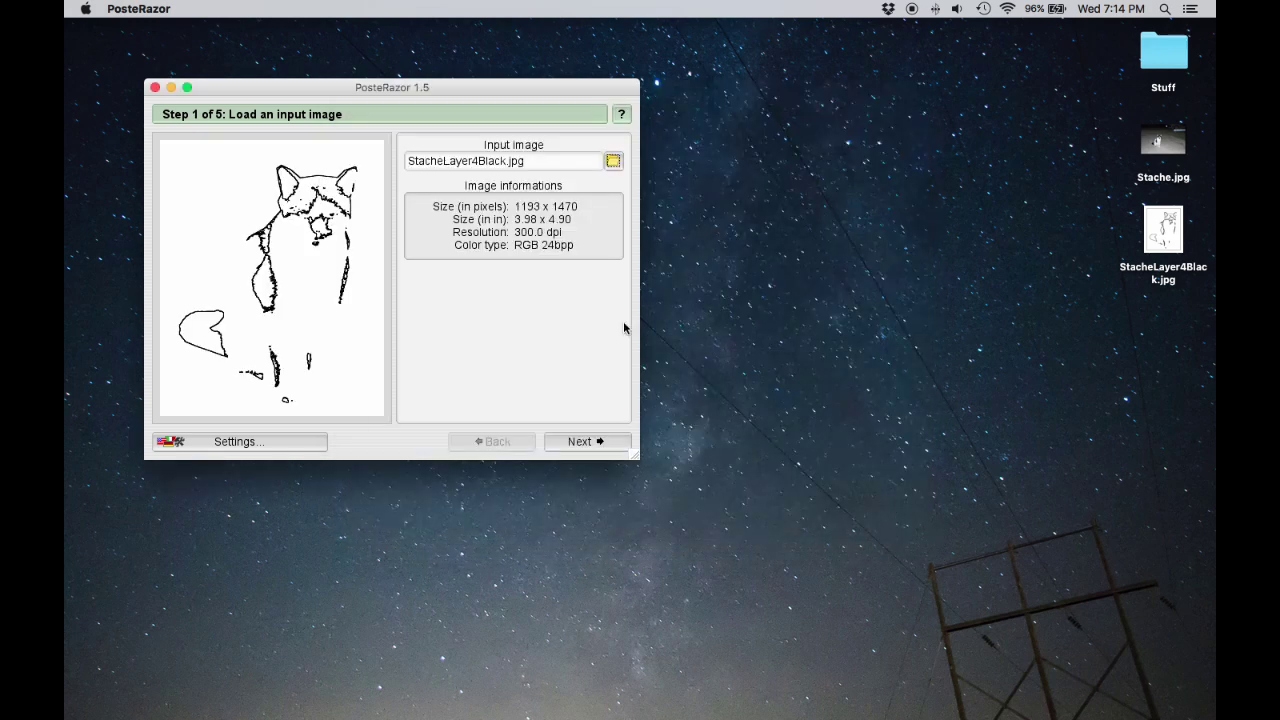
# Define the printer paper as Letter format in portrait orientation, keeping the 0.5 in borders.
pyautogui.click(570, 444)
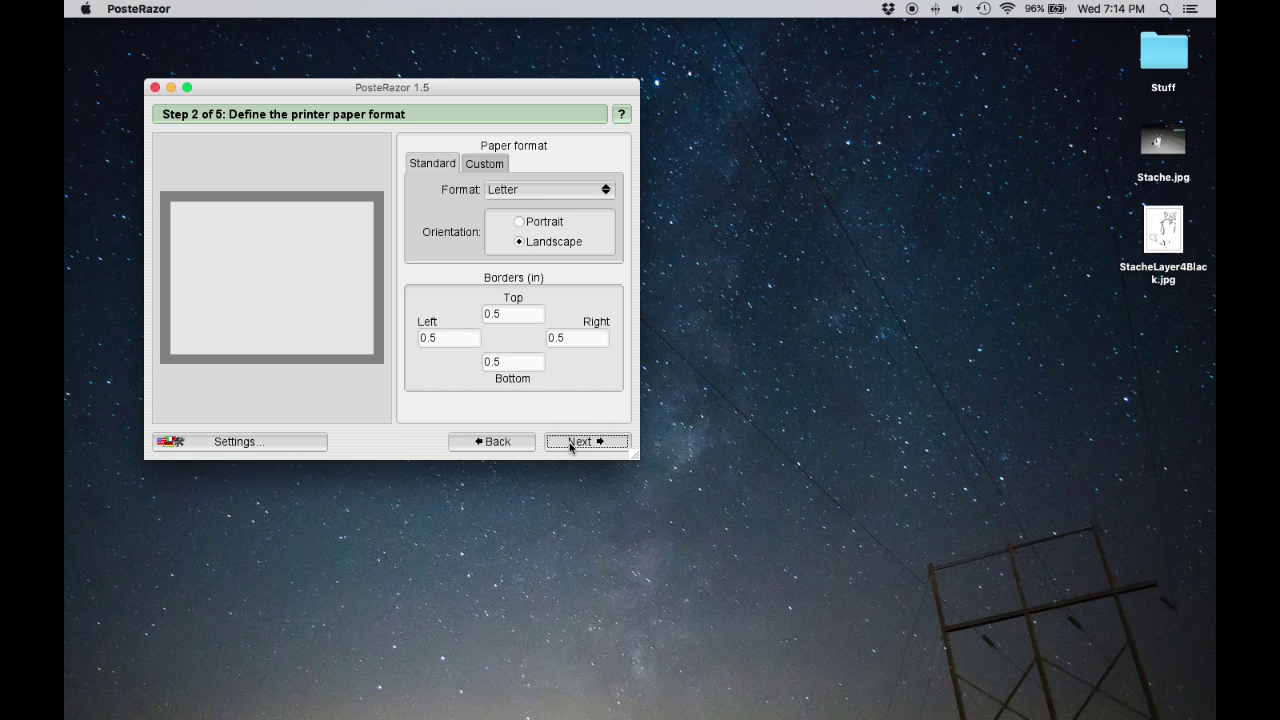
pyautogui.click(519, 224)
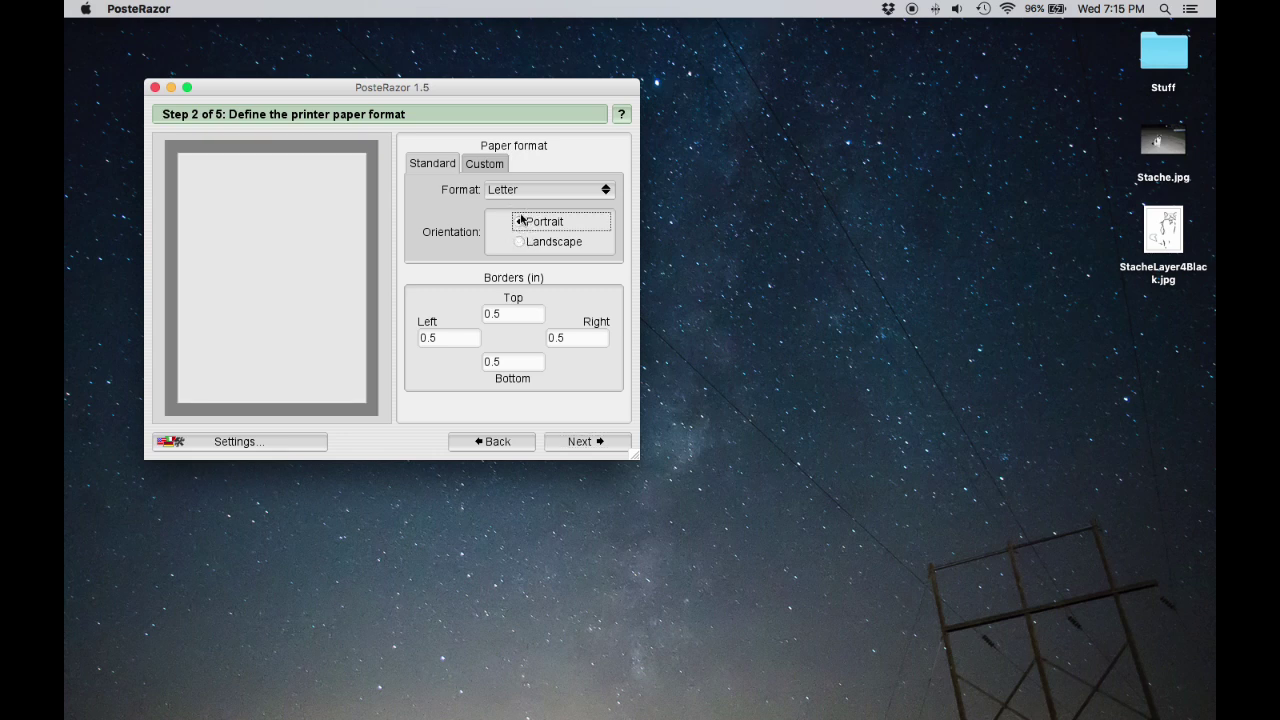
pyautogui.click(577, 446)
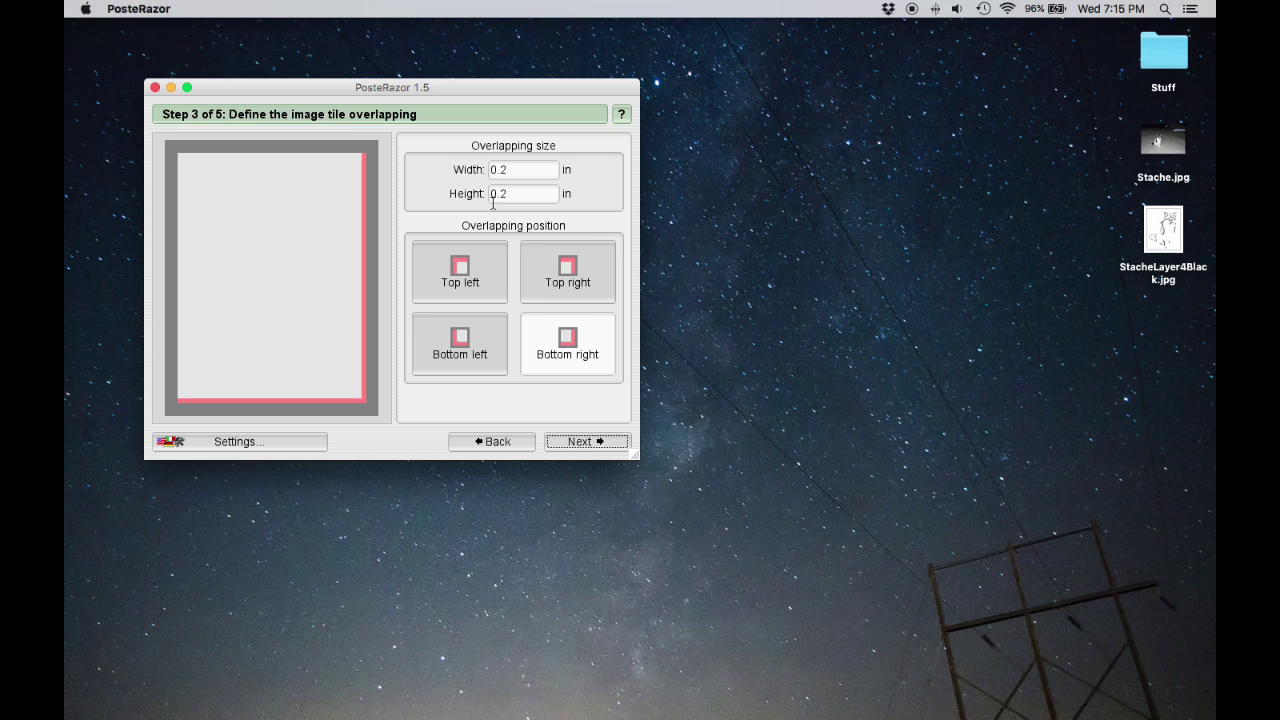
# Accept the offered tile overlap, set the poster's absolute width to 8 in and proceed to the saving stage.
pyautogui.click(575, 442)
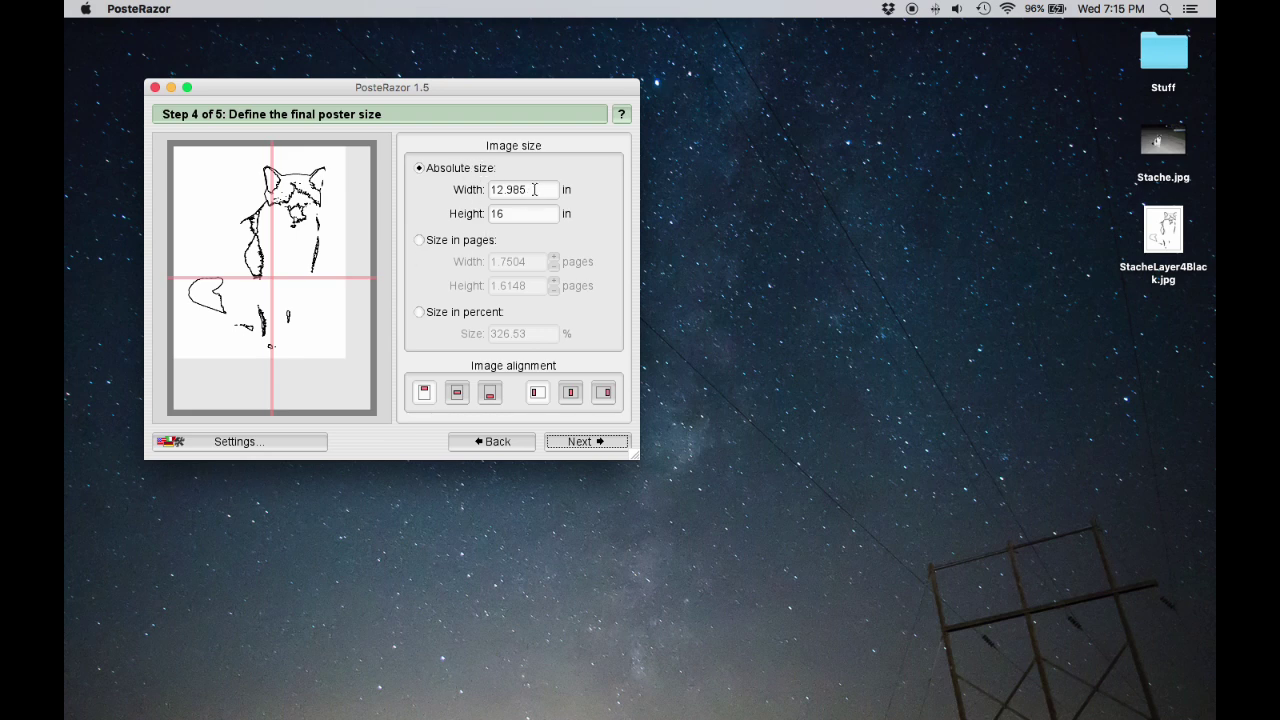
pyautogui.moveTo(534, 191); pyautogui.dragTo(472, 192)
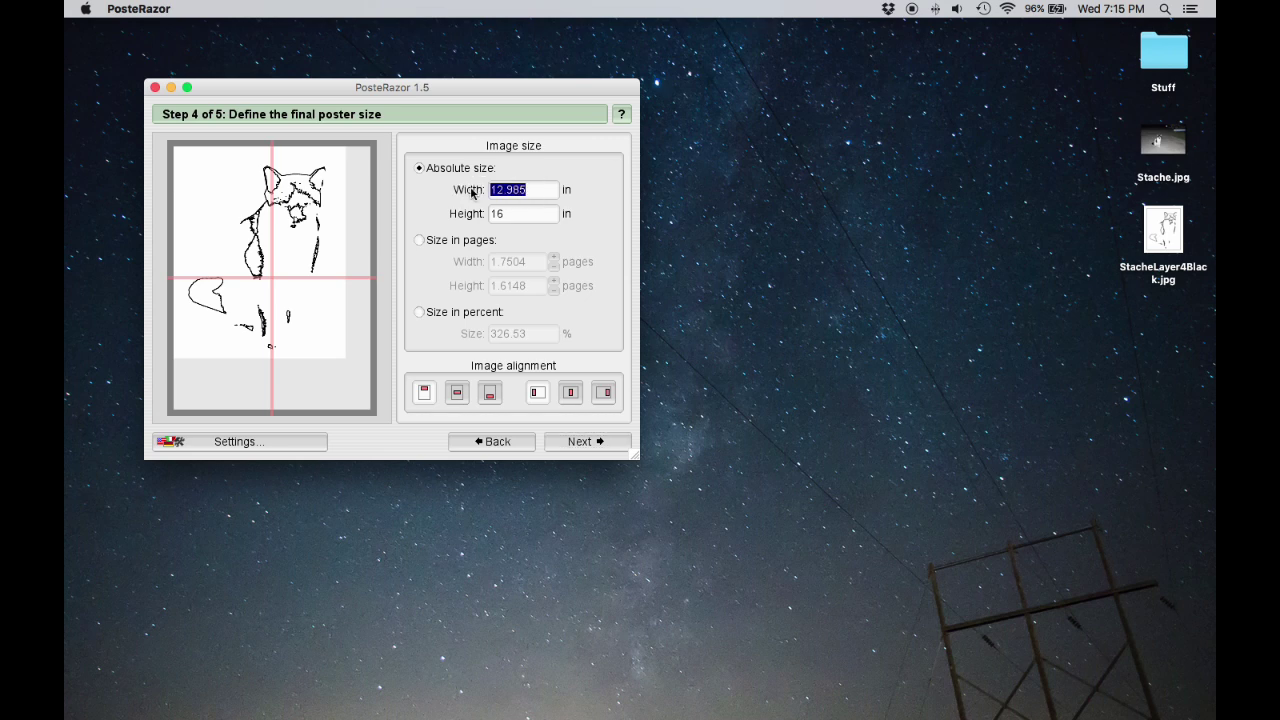
pyautogui.write('8')
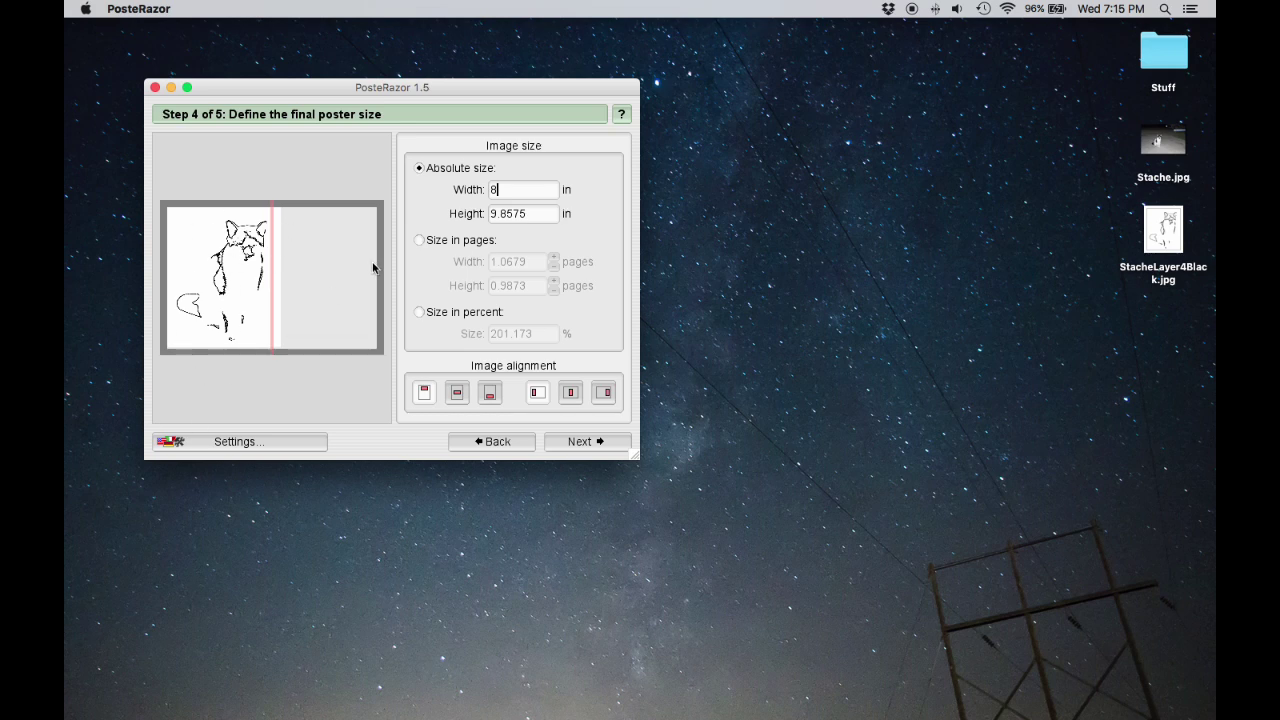
pyautogui.click(584, 442)
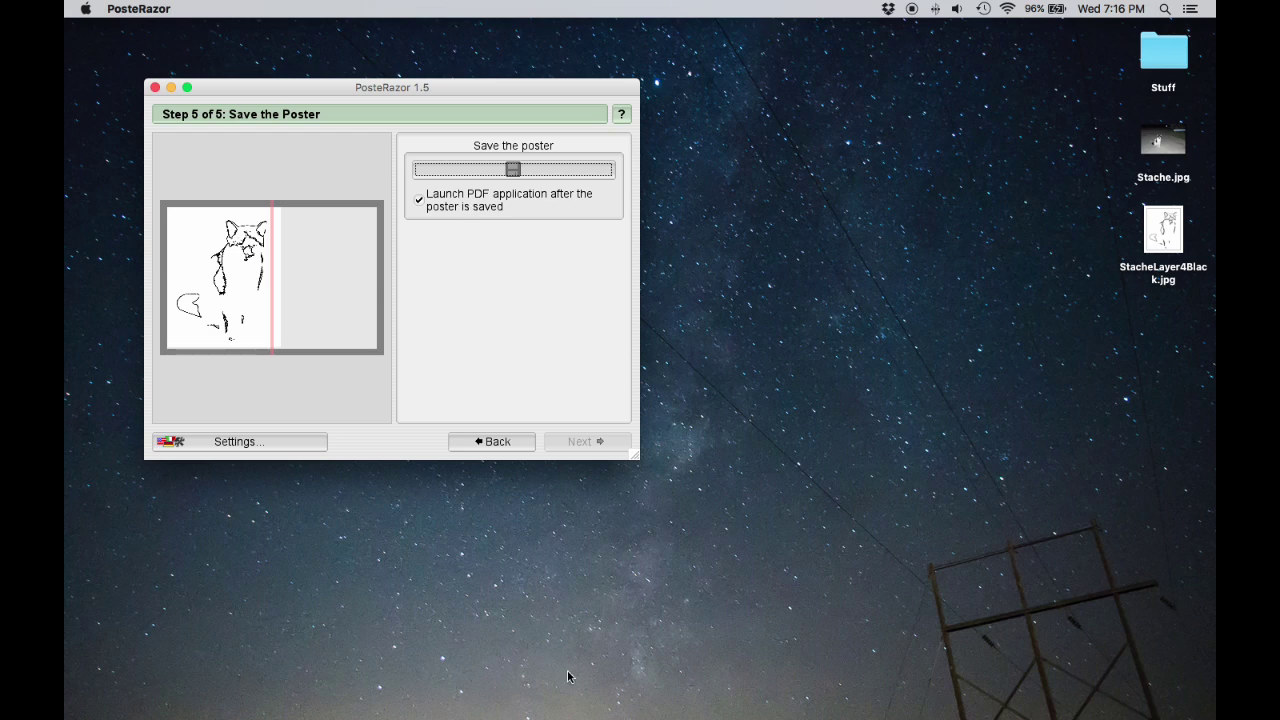
# Go back through the poster settings to the input image stage and close PosteRazor without saving the poster.
pyautogui.click(475, 444)
pyautogui.click(474, 445)
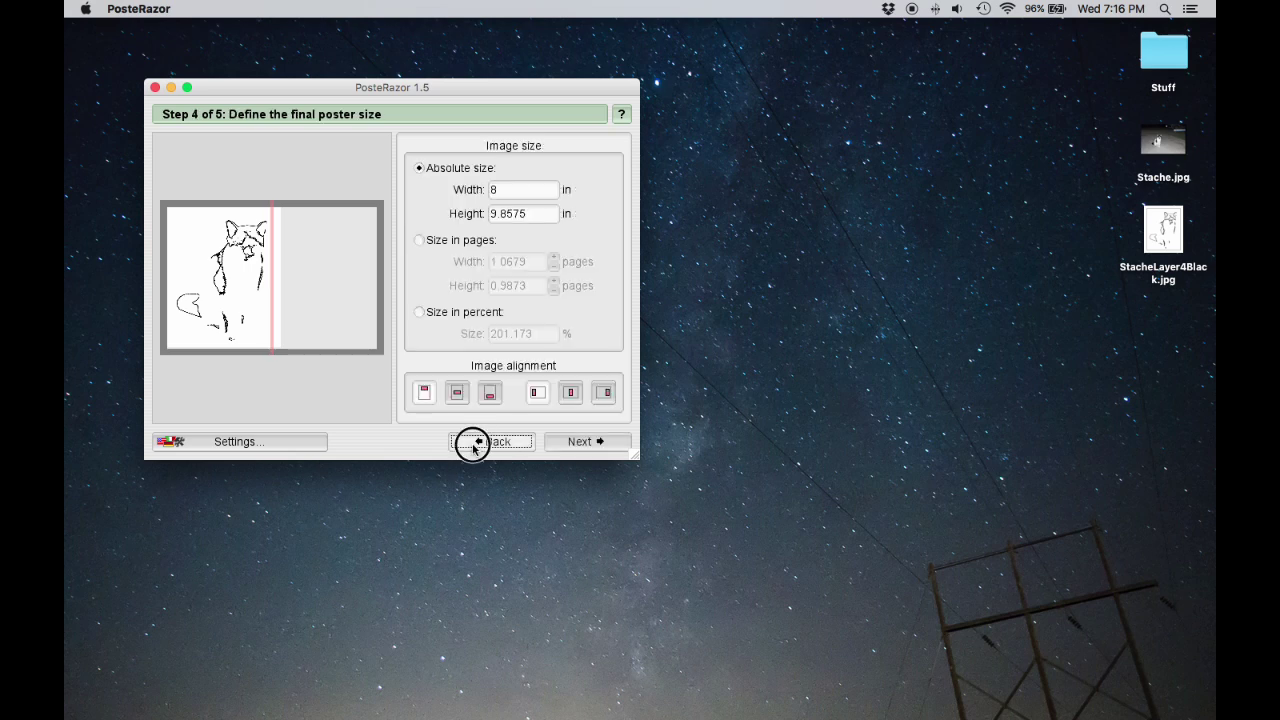
pyautogui.click(474, 445)
pyautogui.click(474, 445)
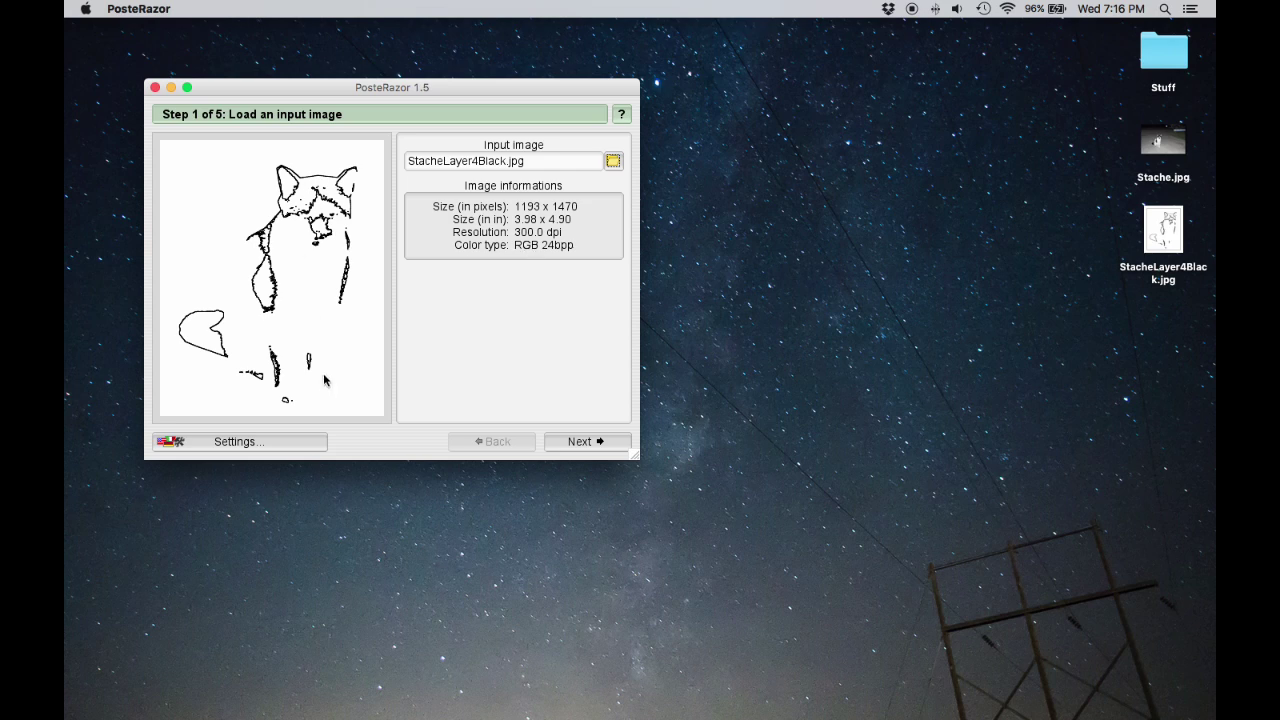
pyautogui.click(155, 87)
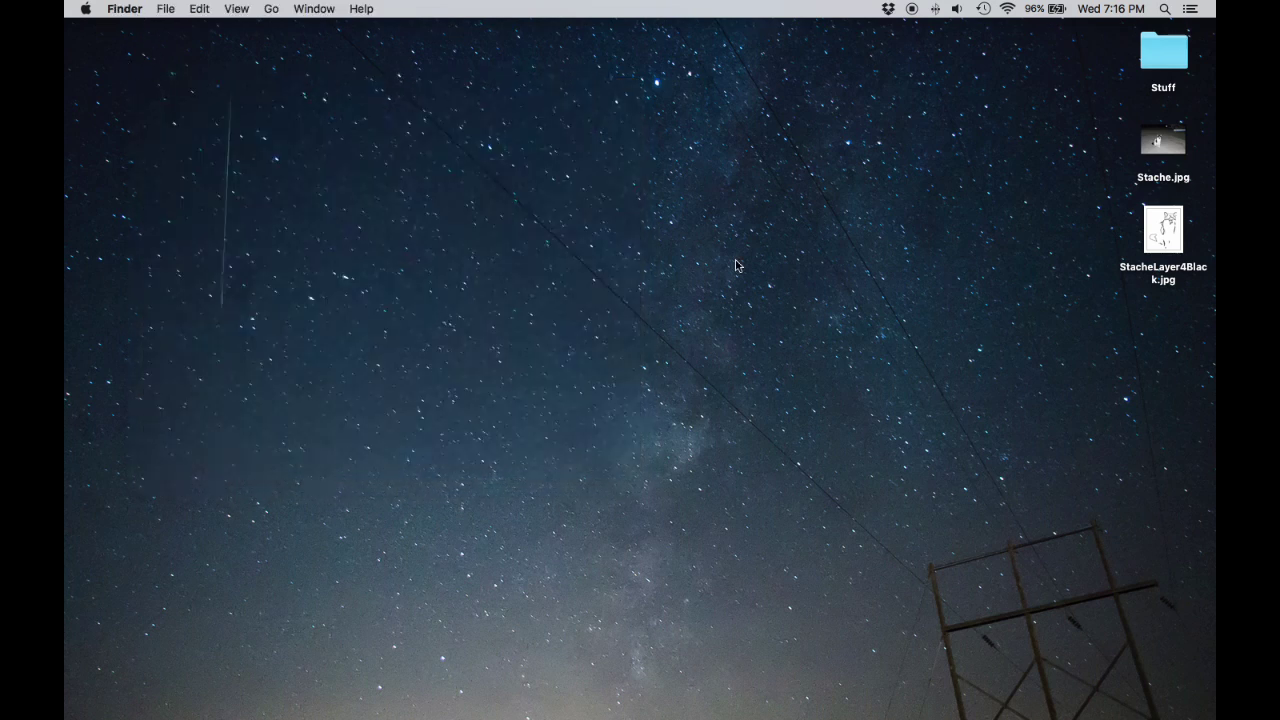
pyautogui.moveTo(831, 714)
pyautogui.moveTo(896, 700)
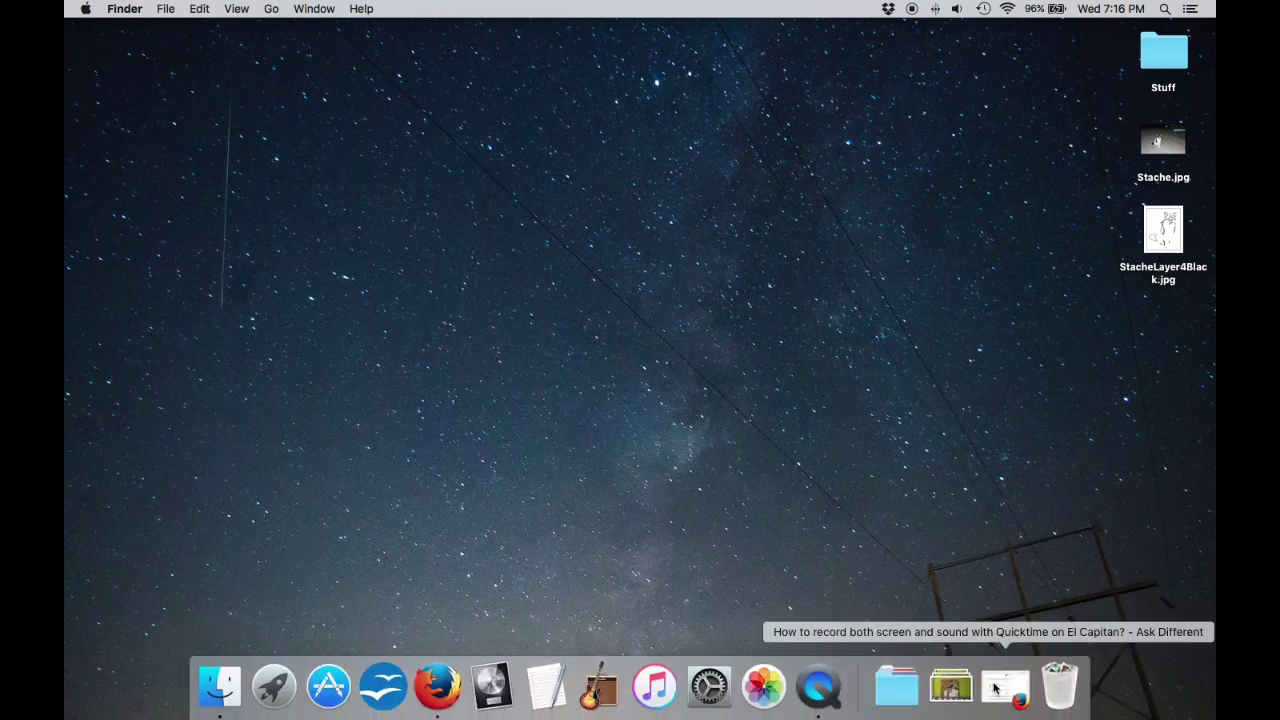